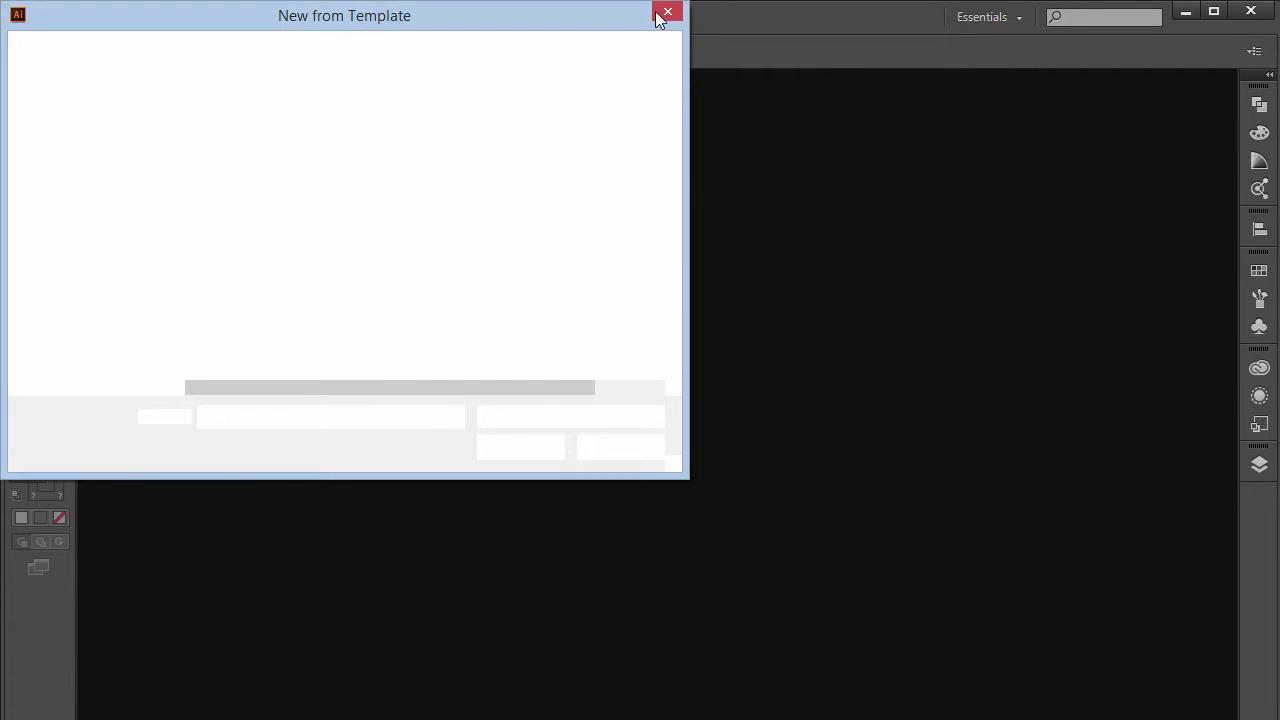
click(667, 12)
click(60, 18)
key(Escape)
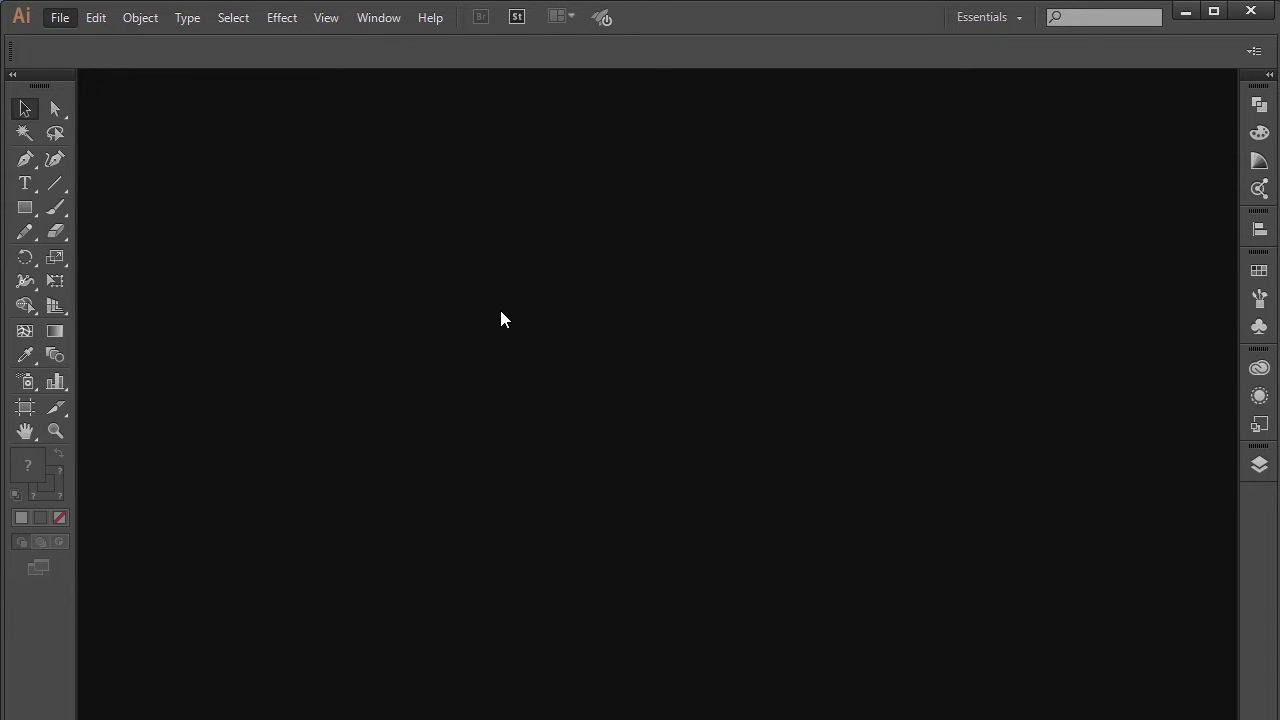
Create a new document 1000 wide by 1000 high with the units set to pixels.
key(ctrl+n)
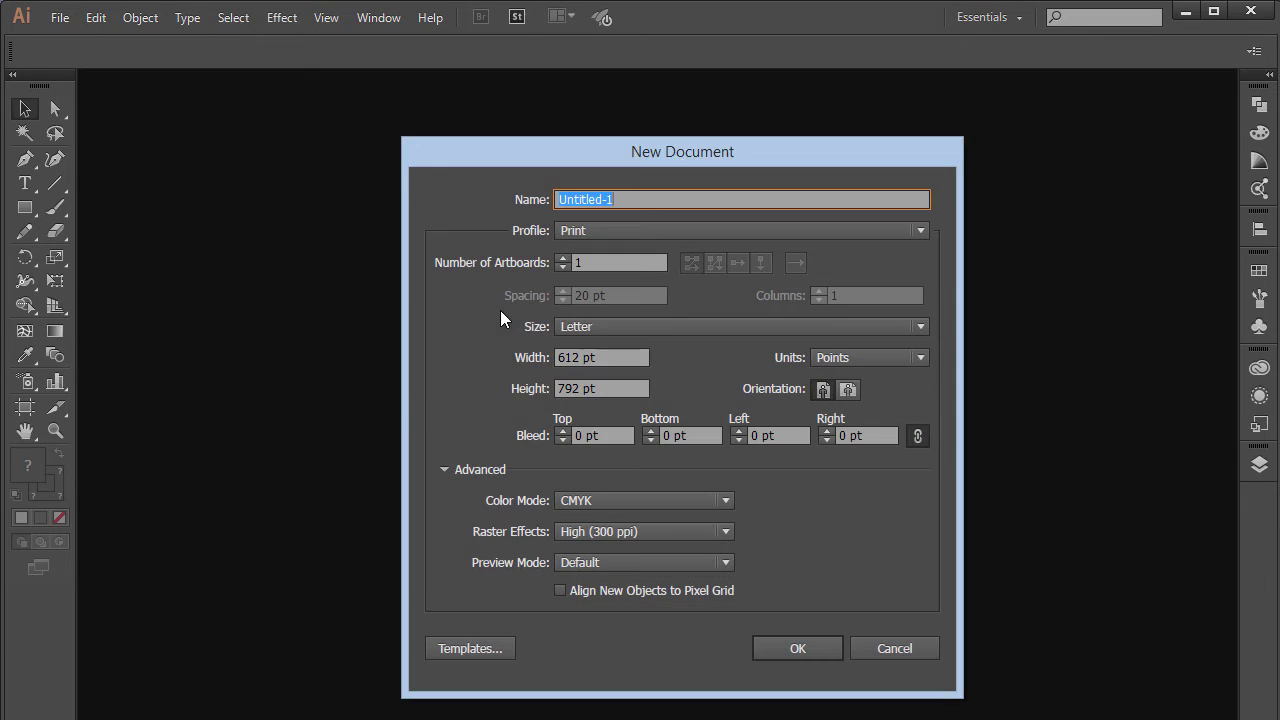
triple_click(604, 357)
text(1000)
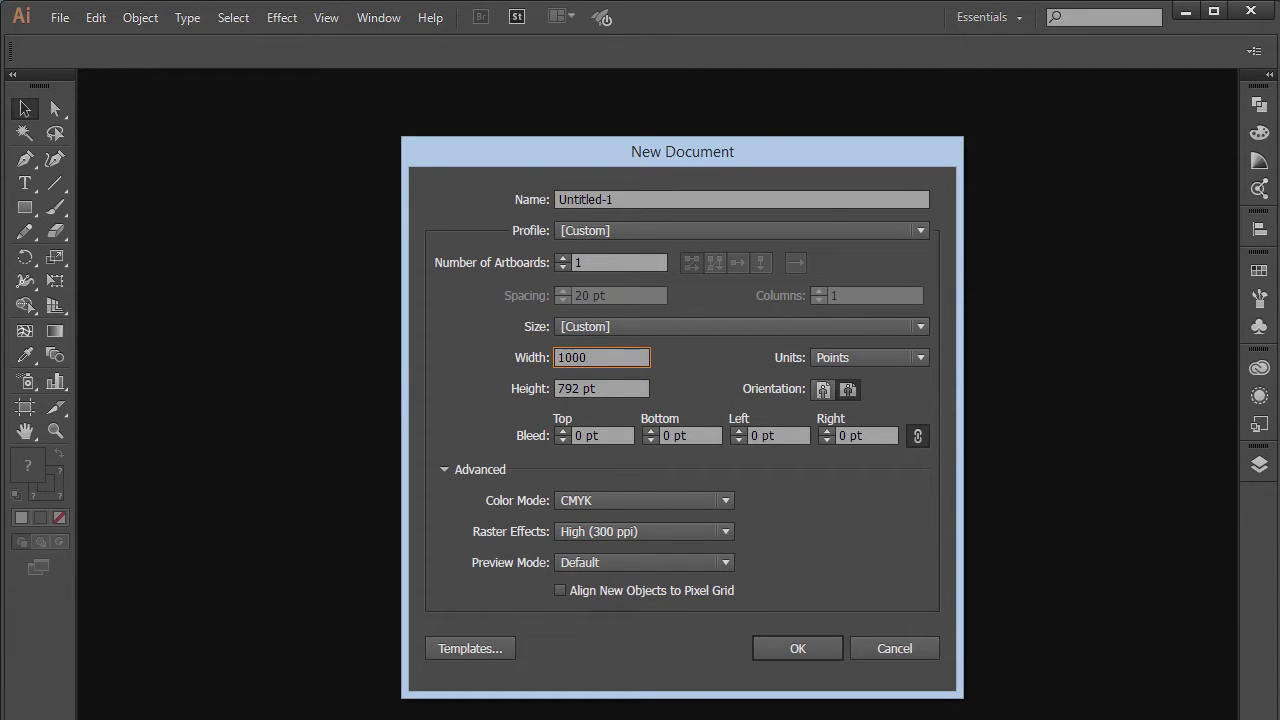
key(Tab)
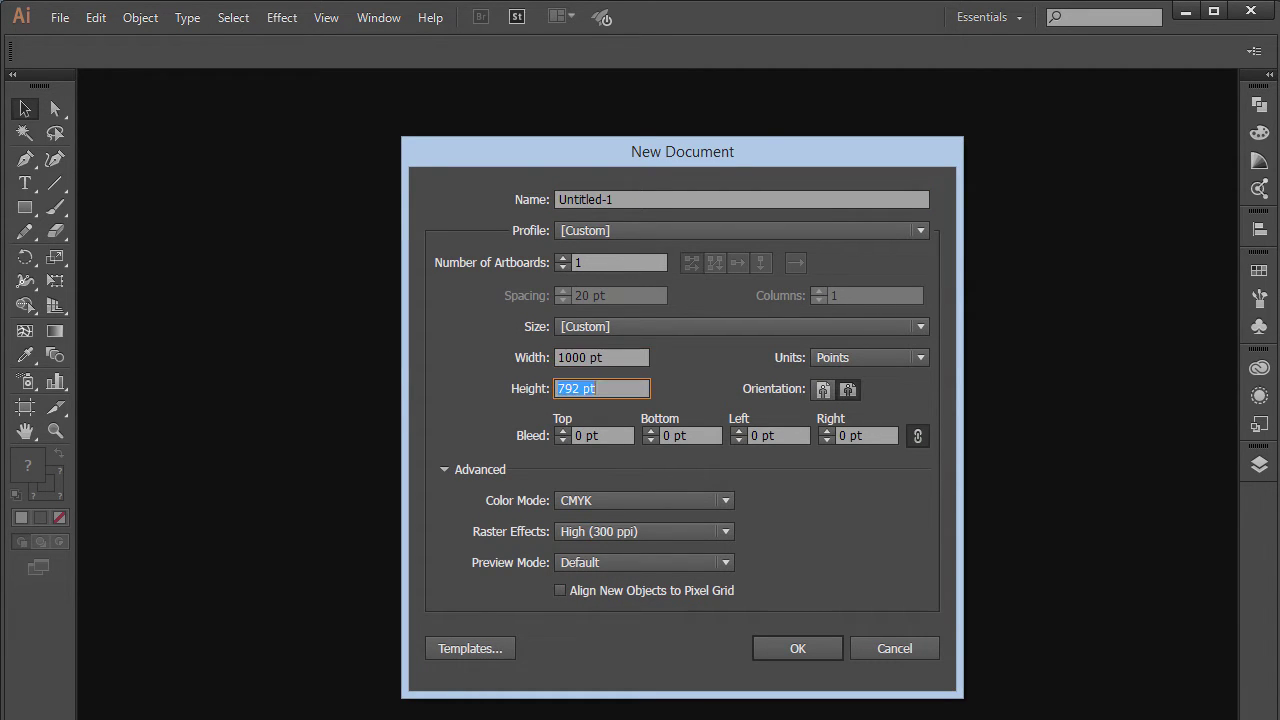
text(1000)
key(Tab)
click(845, 360)
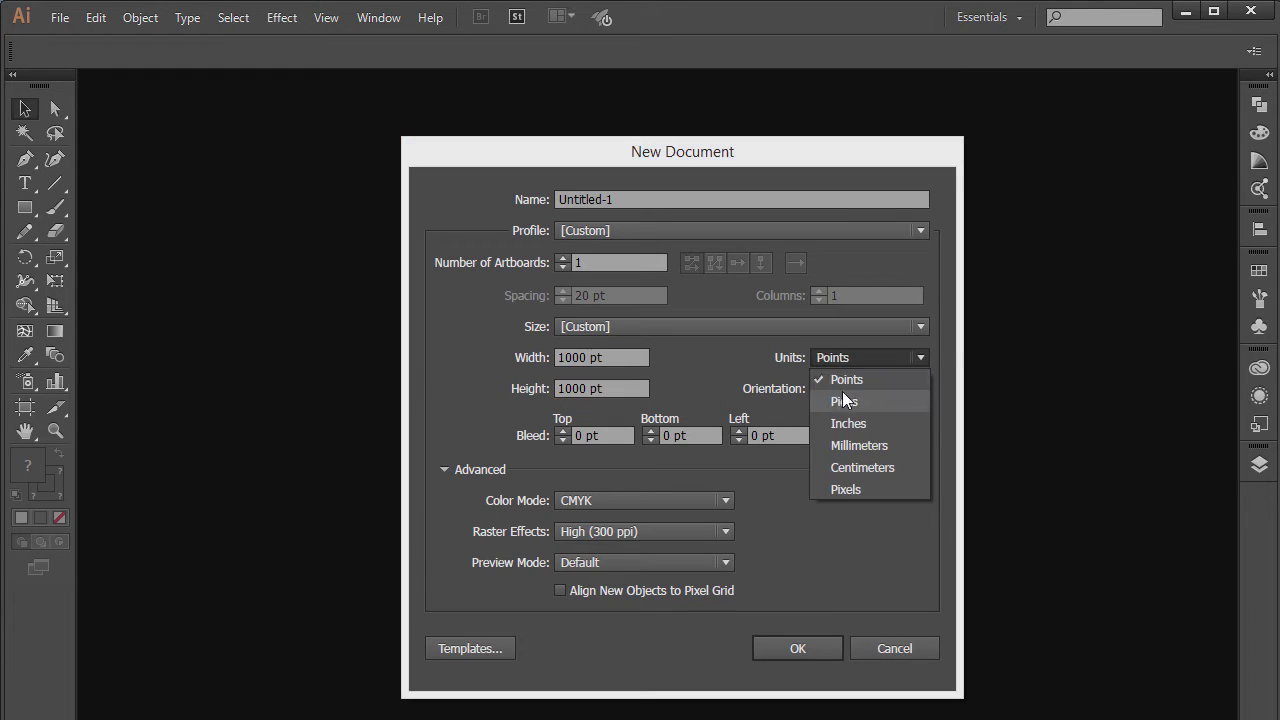
click(845, 489)
click(788, 646)
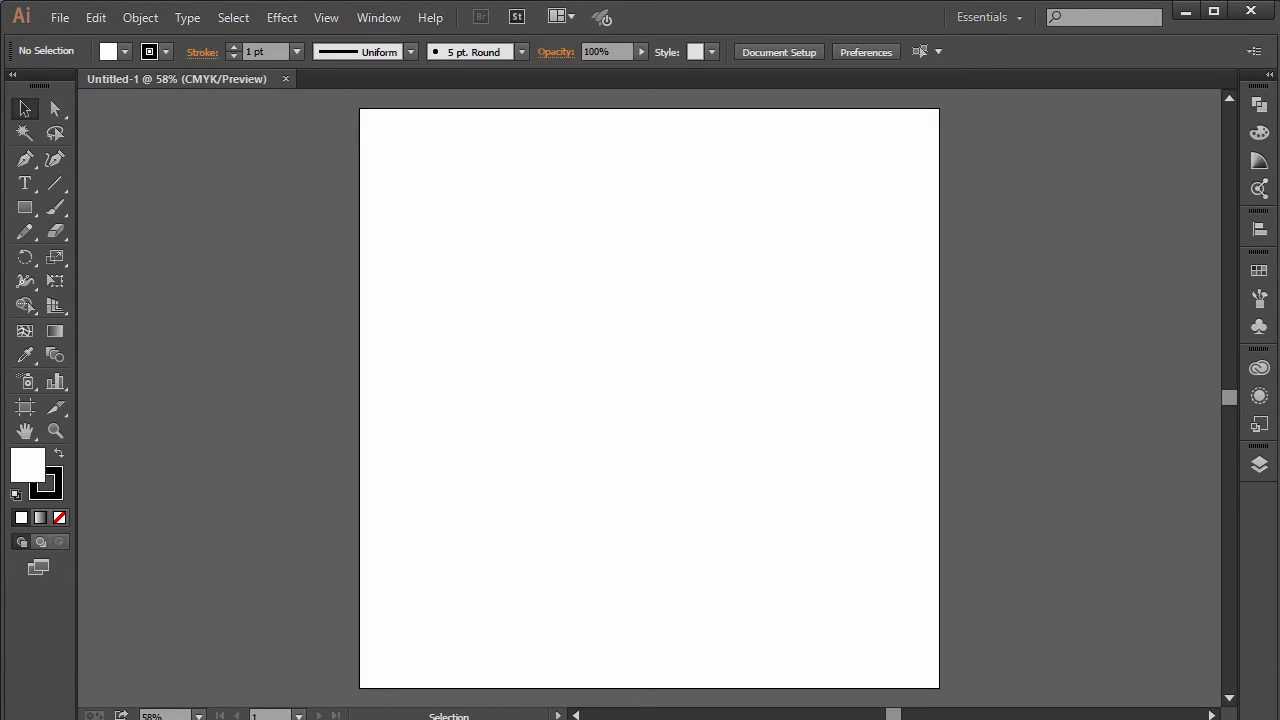
Place the sketch image FwpjQ7hp.jpg in the document and centre it on the artboard at X 500 px, Y 500 px.
drag(1279, 400, 491, 234)
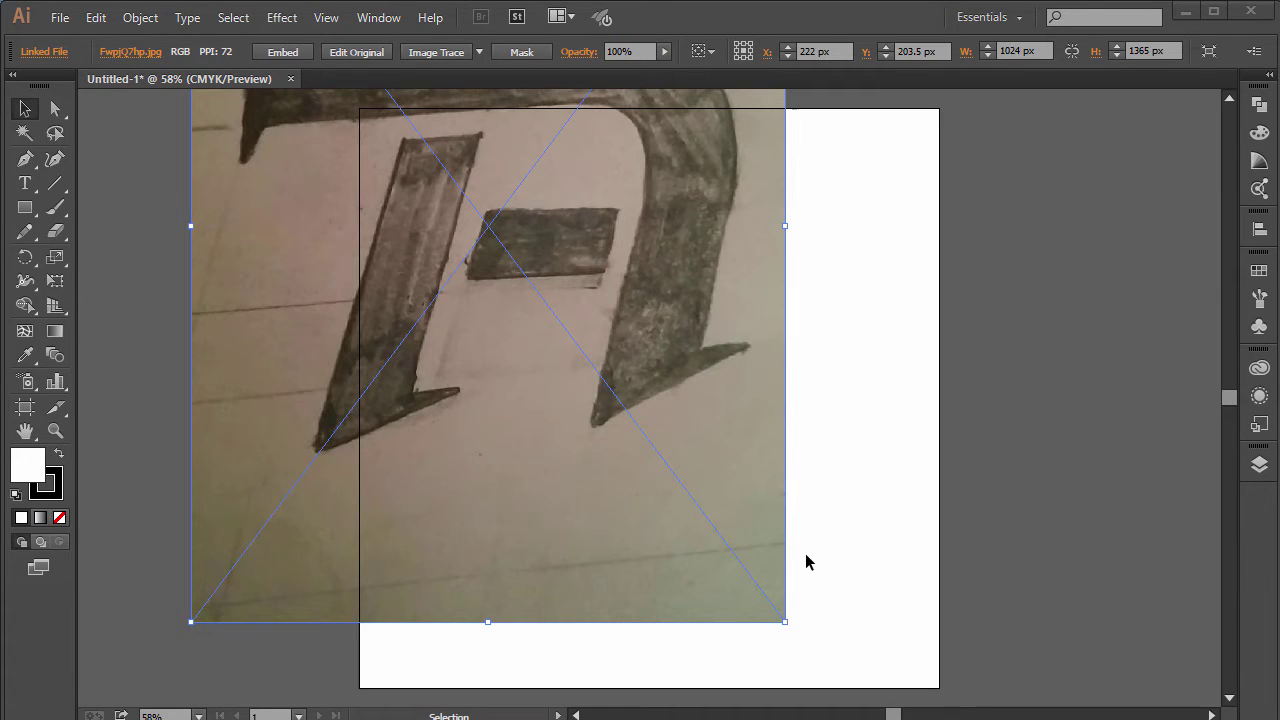
drag(722, 483, 711, 510)
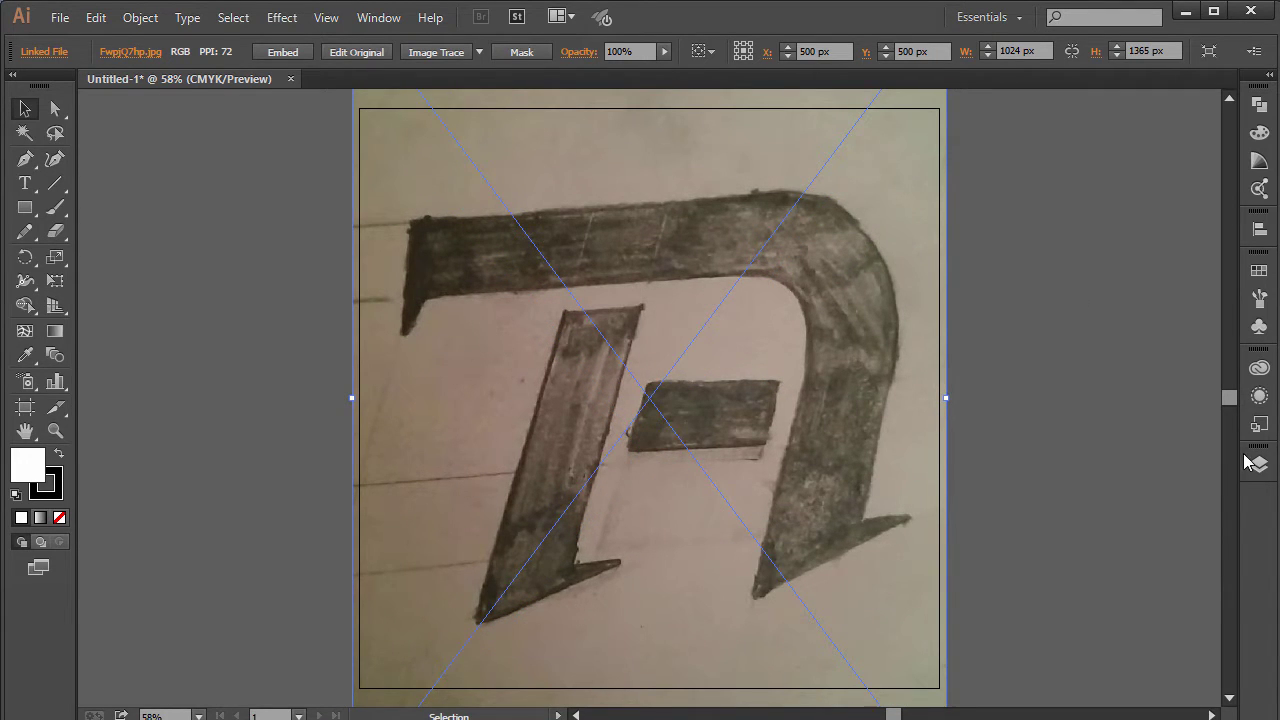
click(999, 347)
click(800, 345)
Show the rulers, add a horizontal guide along the sketch's upper edge, and rotate the image until the crossbar's upper edge follows it.
key(ctrl+r)
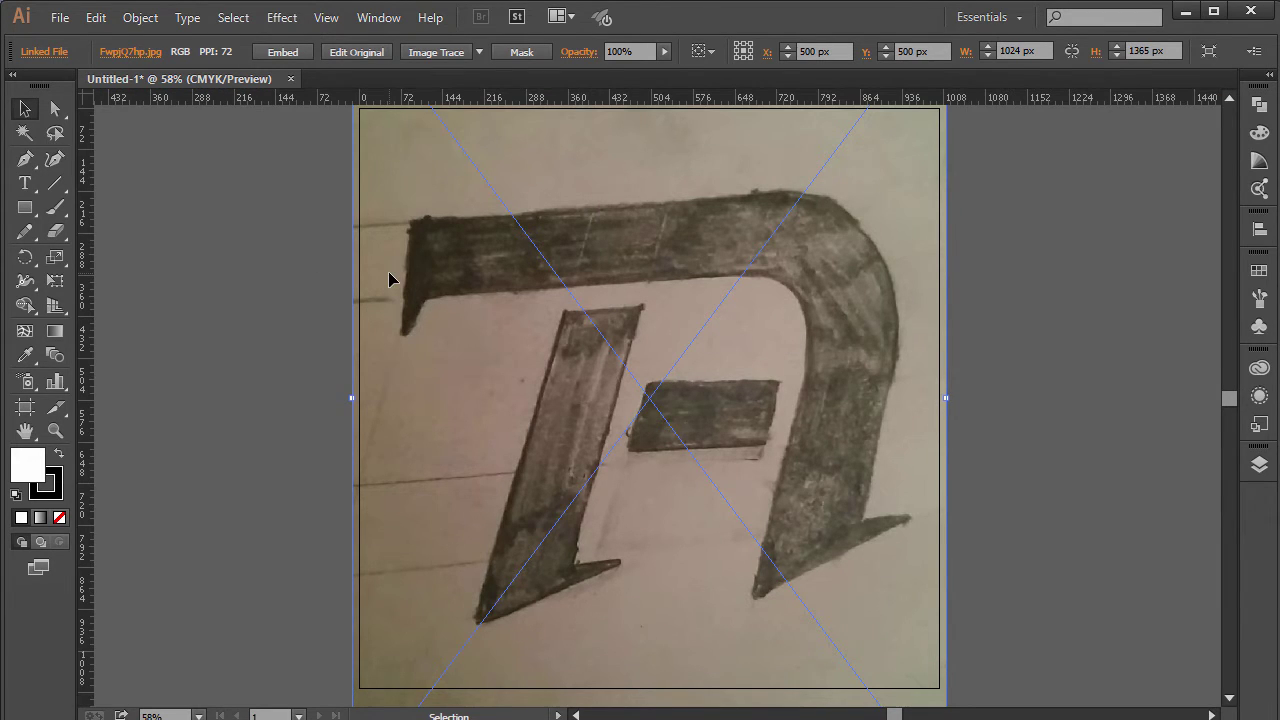
drag(840, 95, 857, 202)
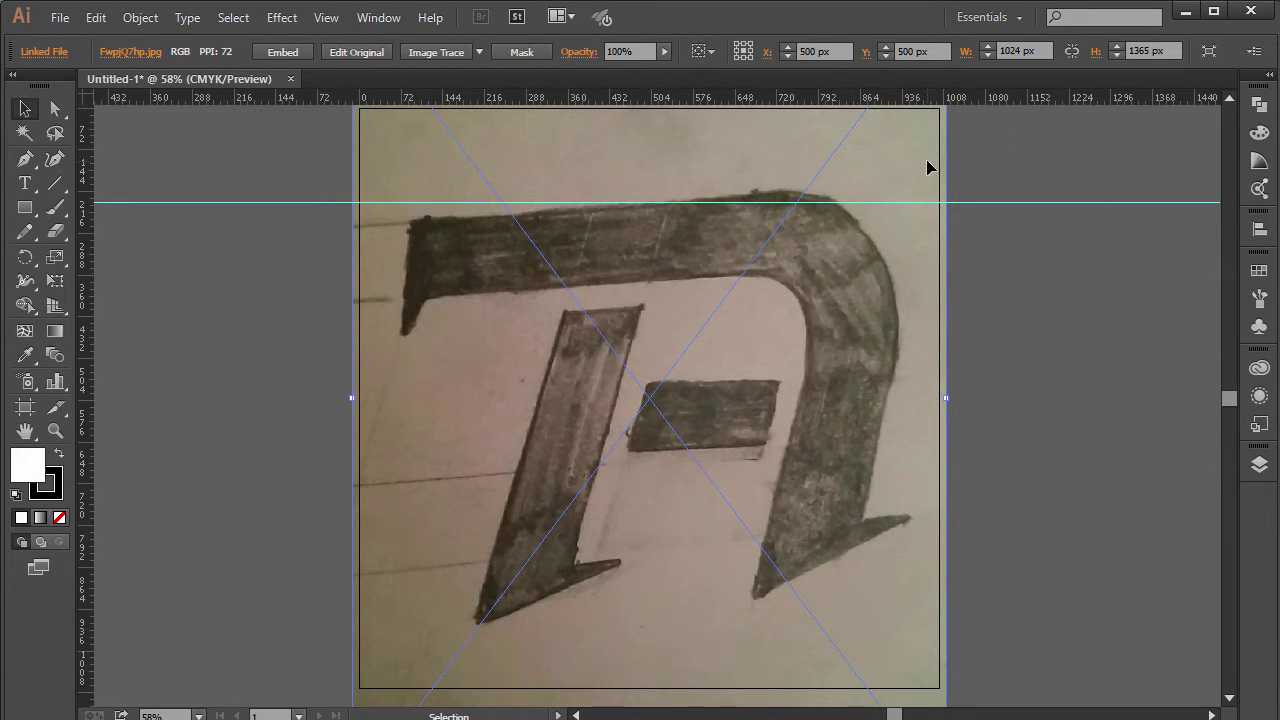
drag(953, 400, 965, 430)
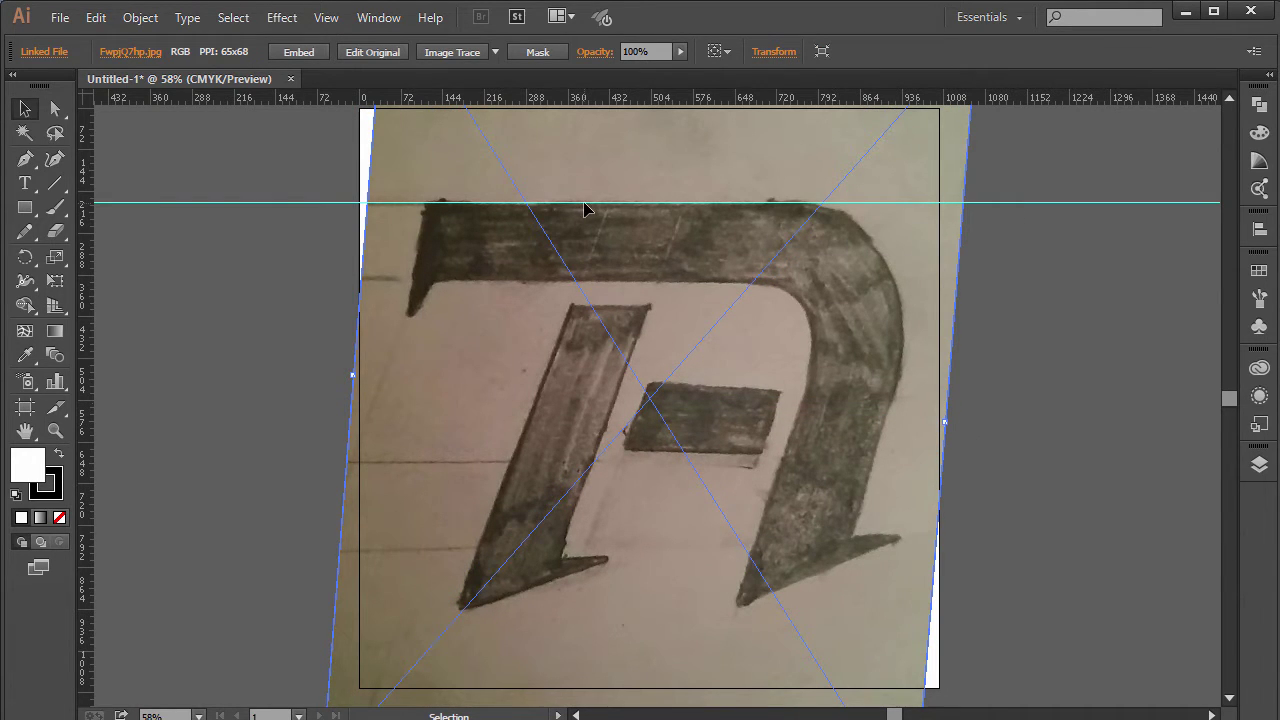
Add horizontal guides at the top bar's lower edge and the inner stem's upper end, plus a vertical guide at the letter's left edge.
drag(511, 94, 536, 286)
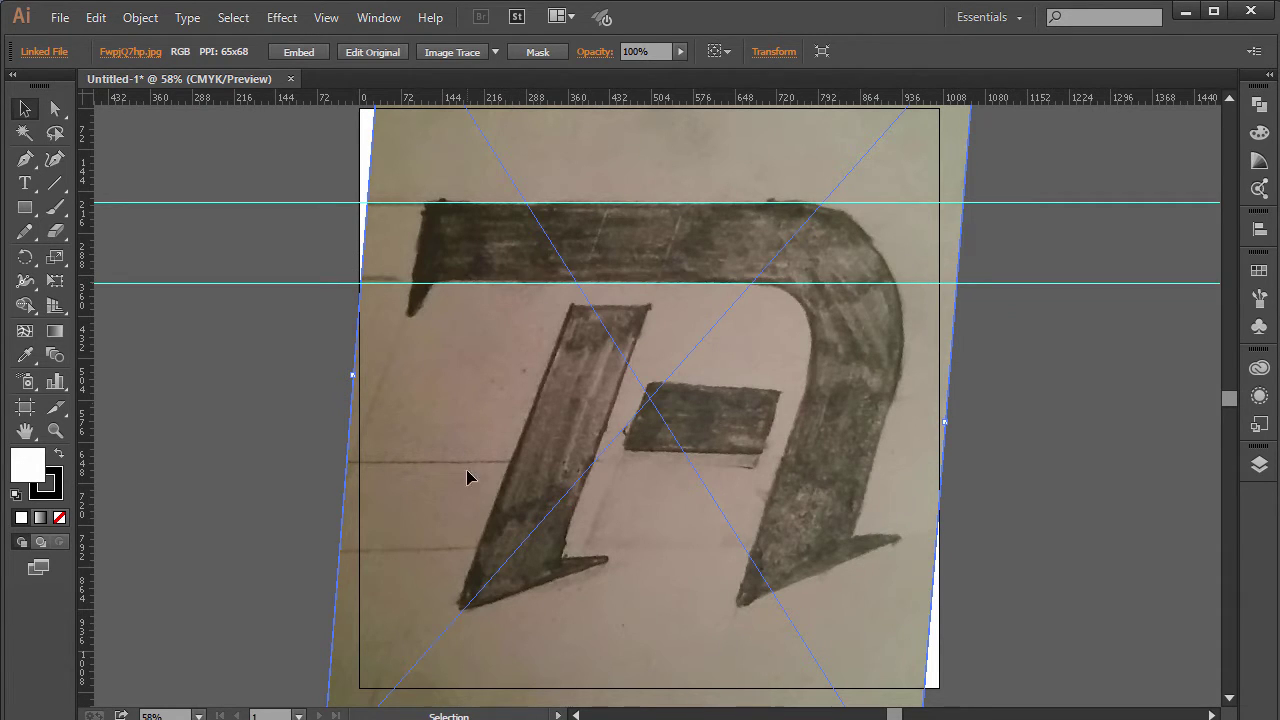
drag(621, 95, 647, 306)
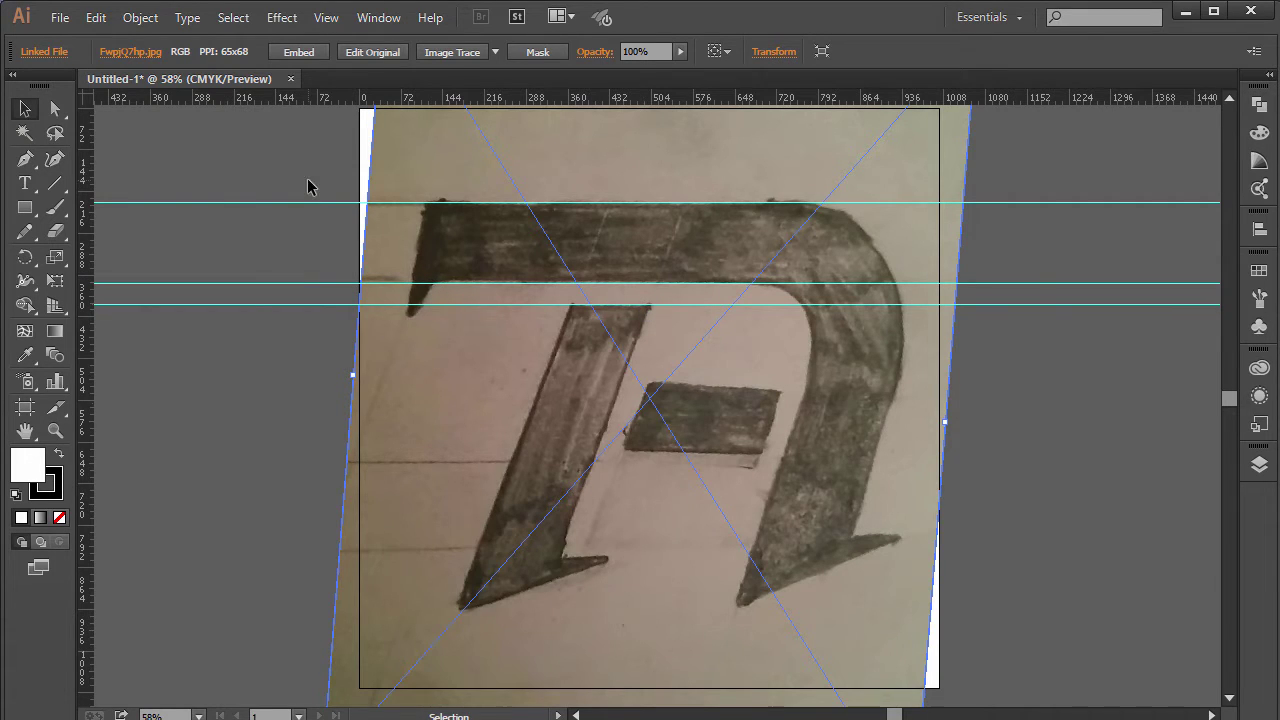
drag(88, 214, 404, 195)
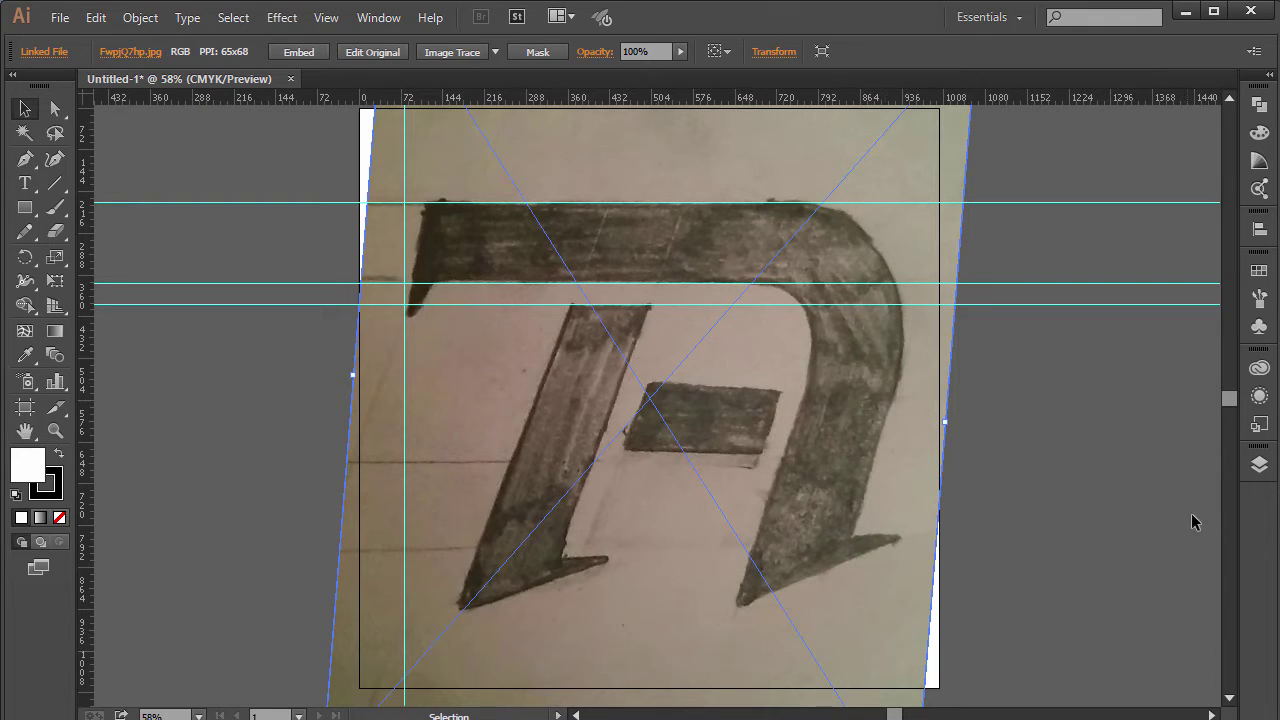
Lock the sketch layer and create a new layer above it.
click(1259, 464)
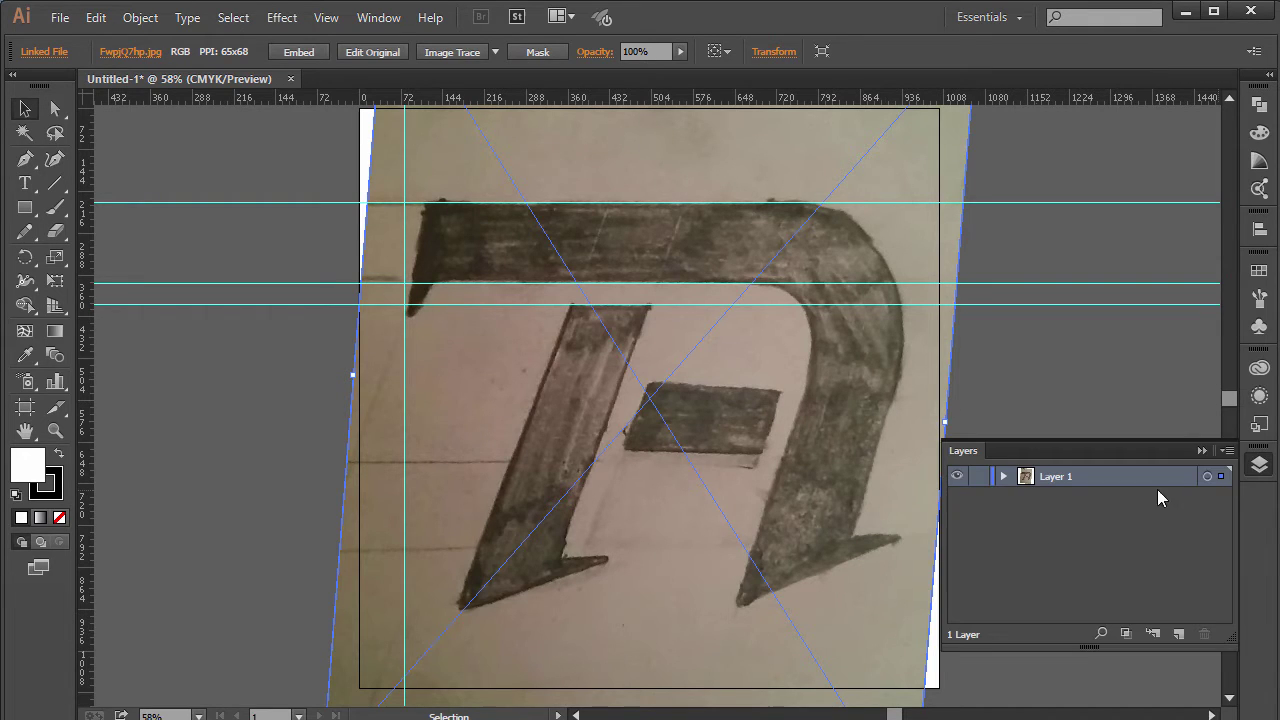
click(980, 477)
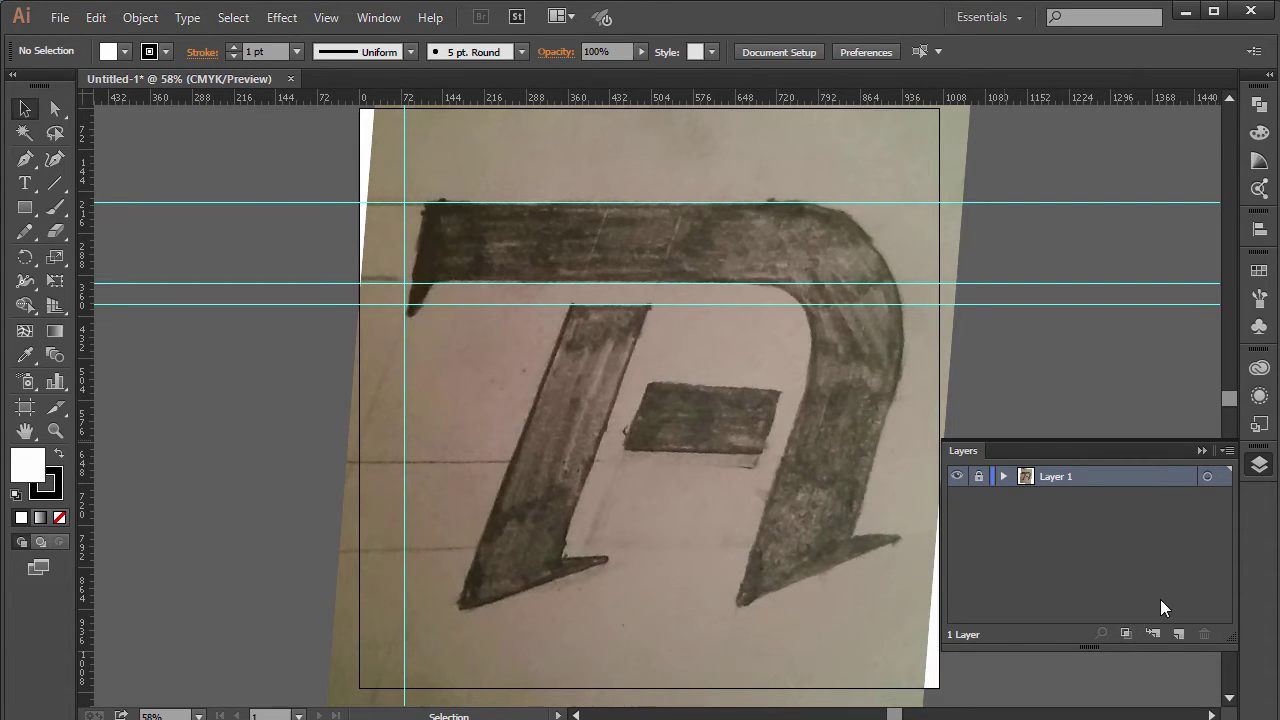
click(1178, 634)
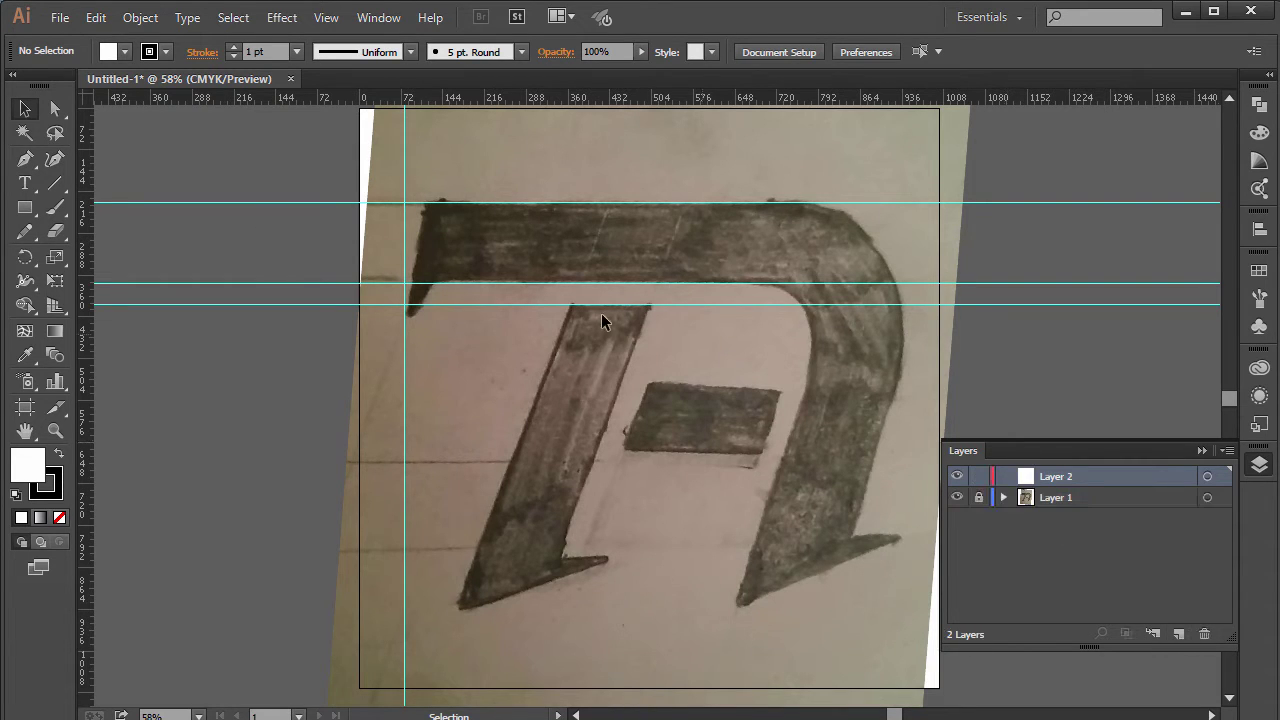
Draw a rectangle about 1040 × 140 px between the upper two horizontal guides, starting at the vertical guide.
click(25, 212)
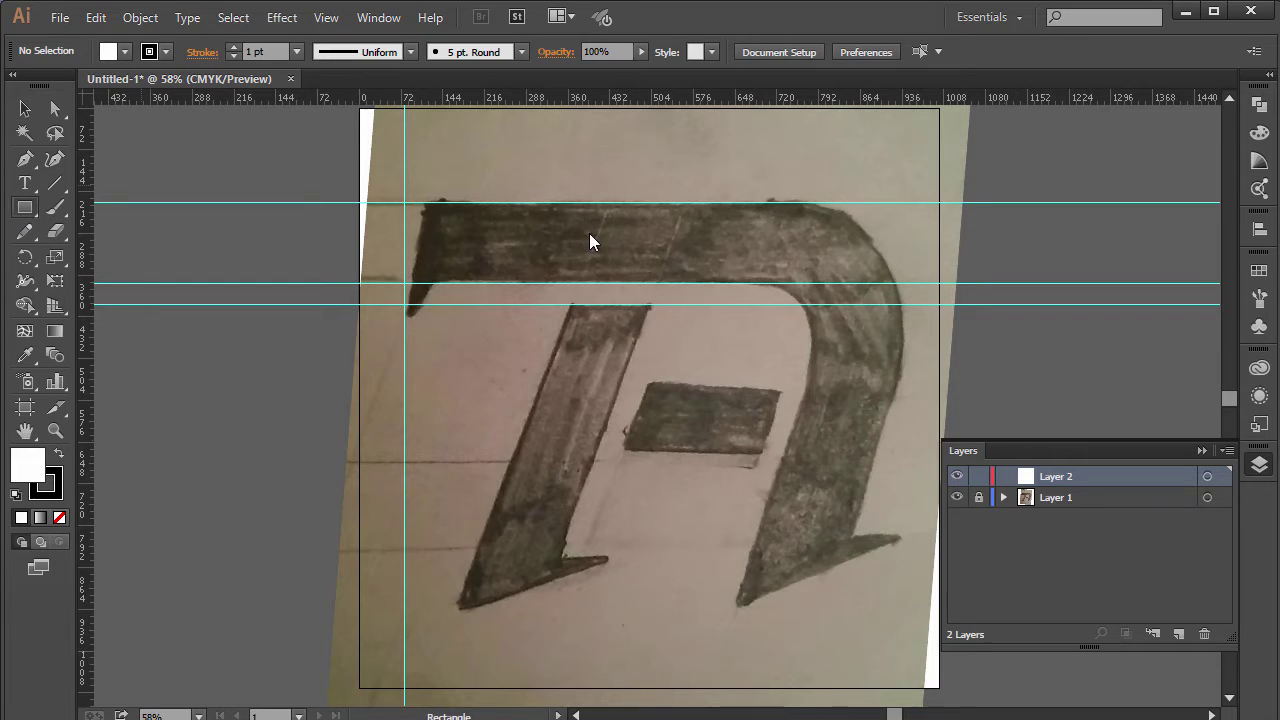
click(35, 214)
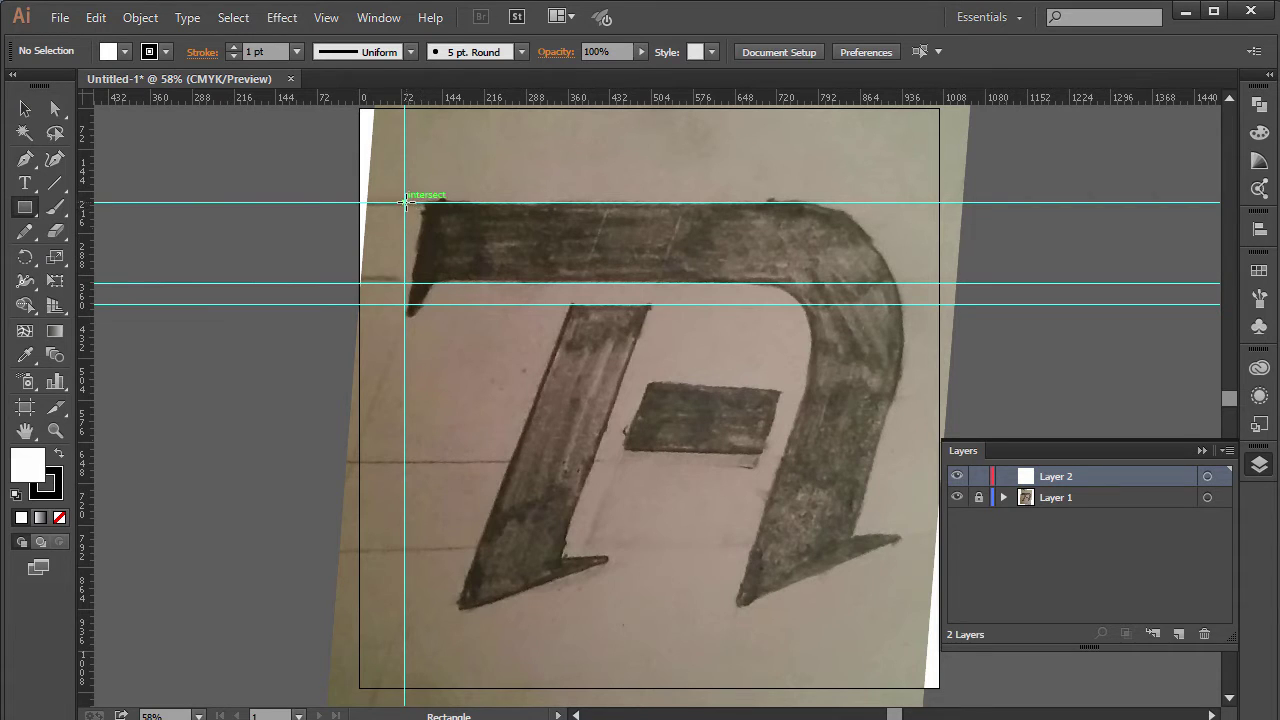
click(374, 20)
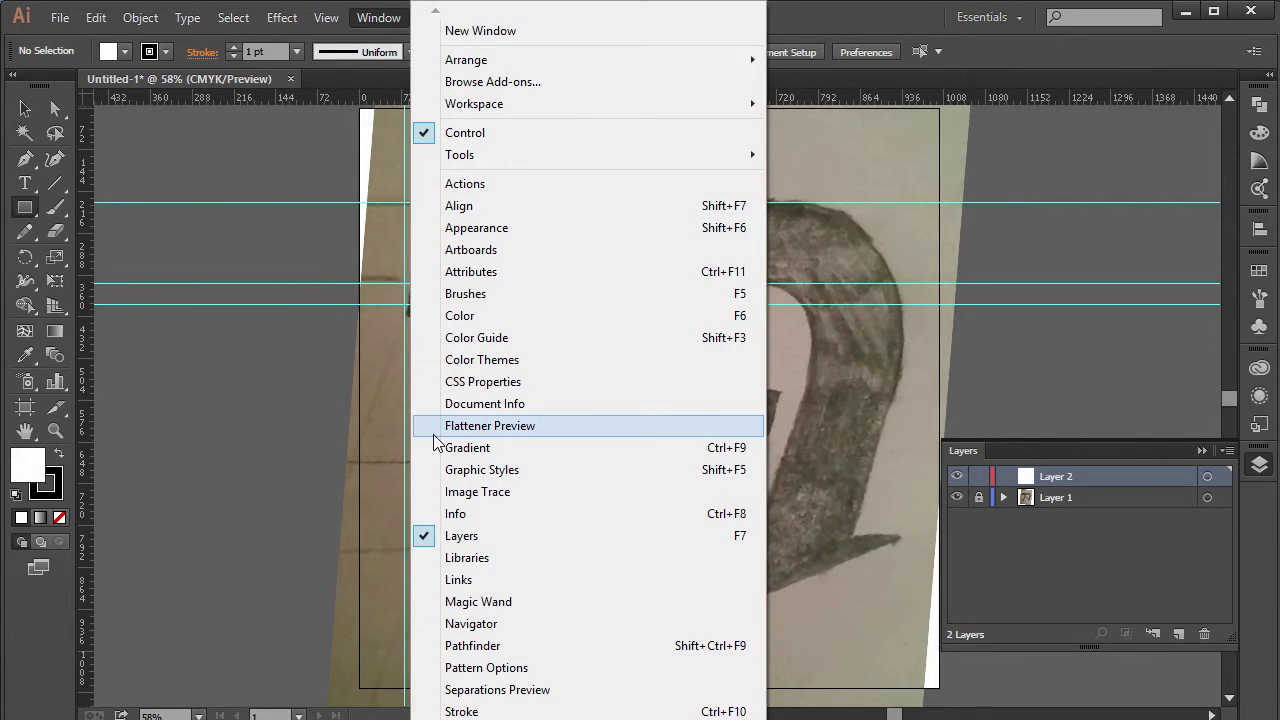
mouse_move(333, 20)
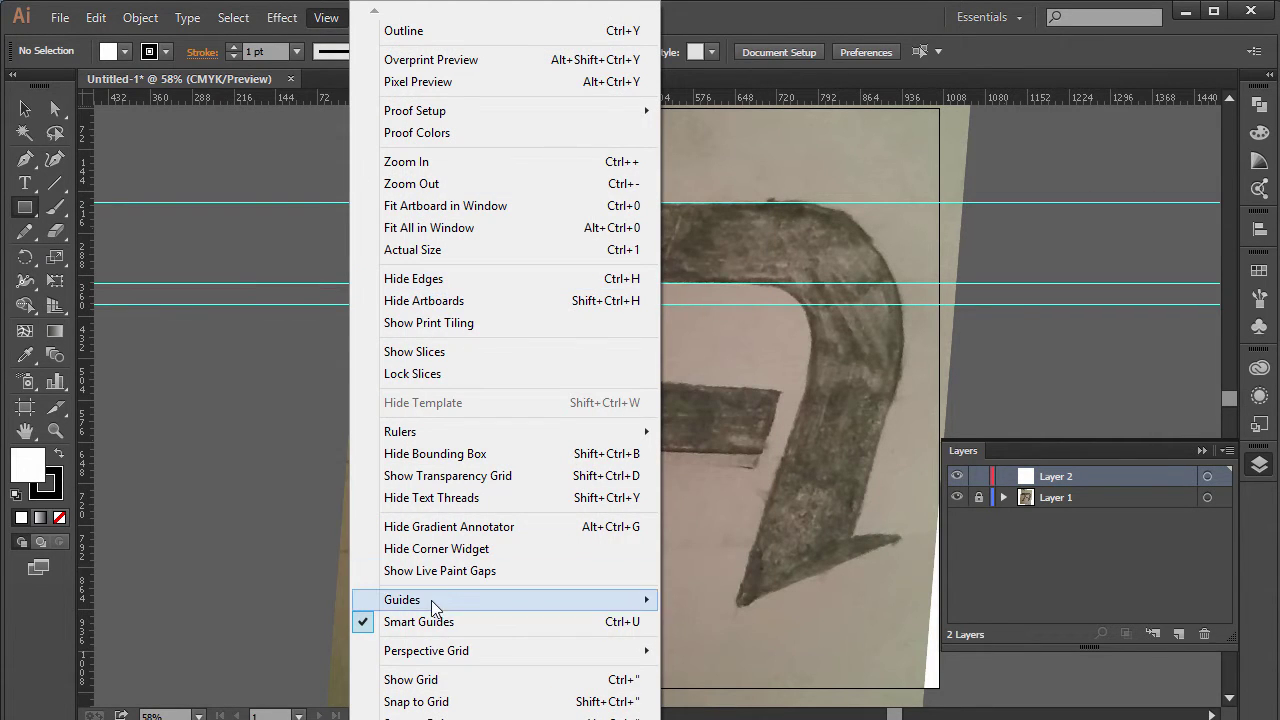
mouse_move(441, 600)
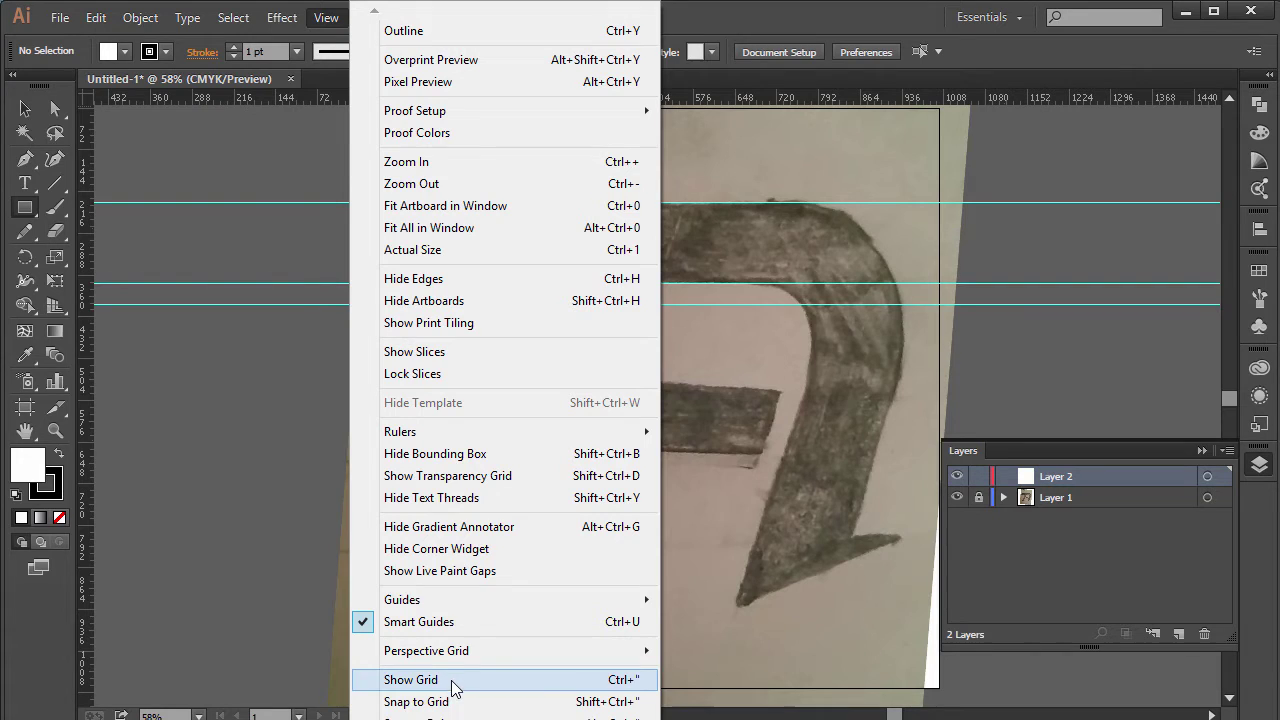
click(450, 701)
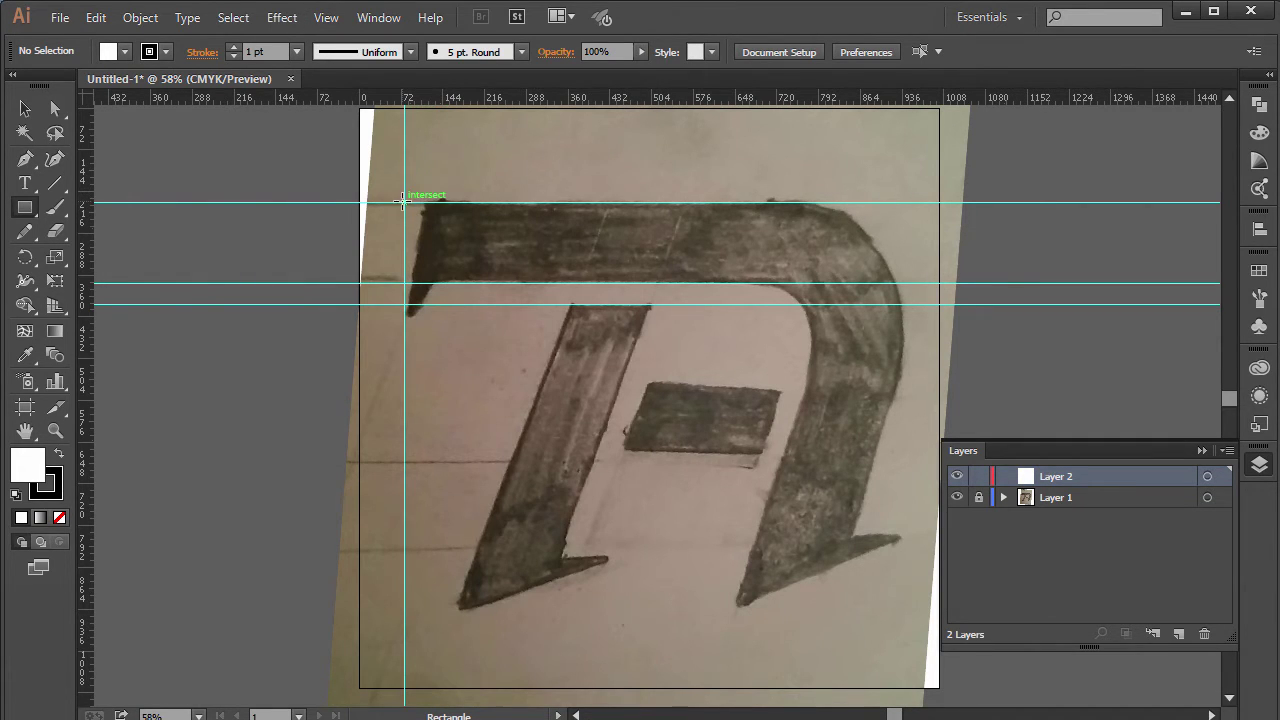
drag(408, 200, 1006, 281)
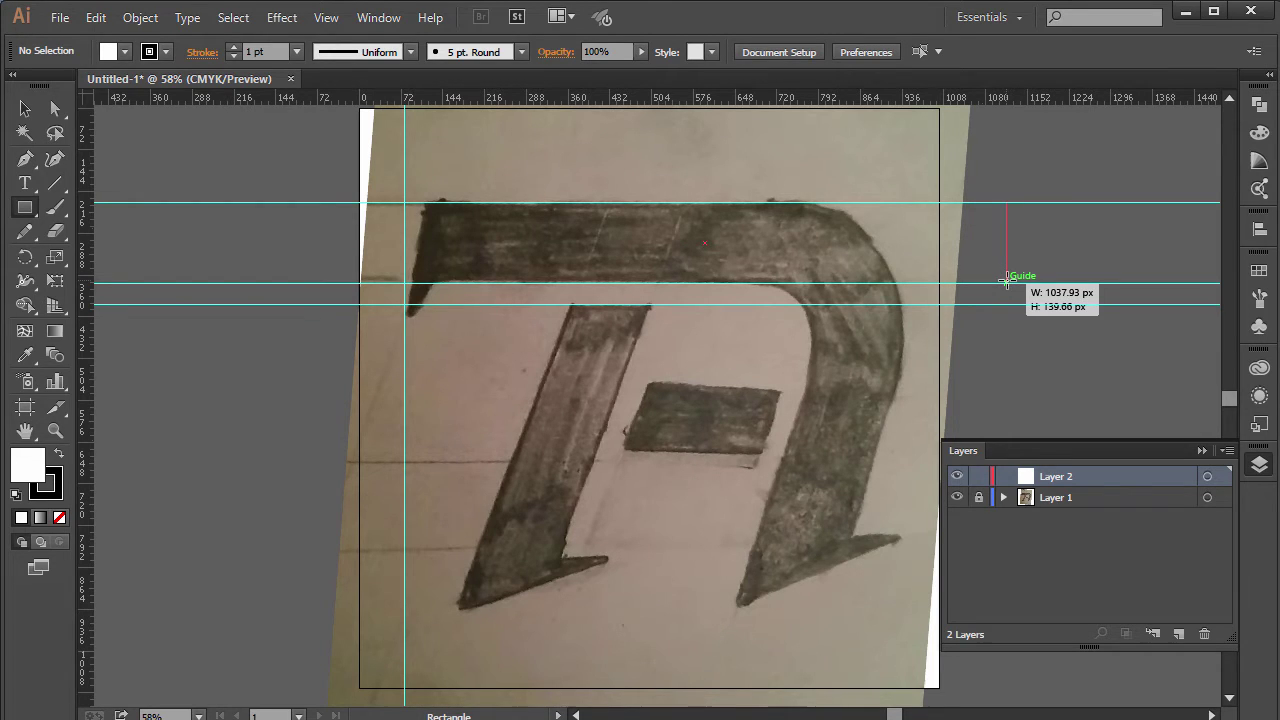
drag(1006, 281, 1012, 283)
Remove the rectangle's stroke and fill it with black.
click(52, 492)
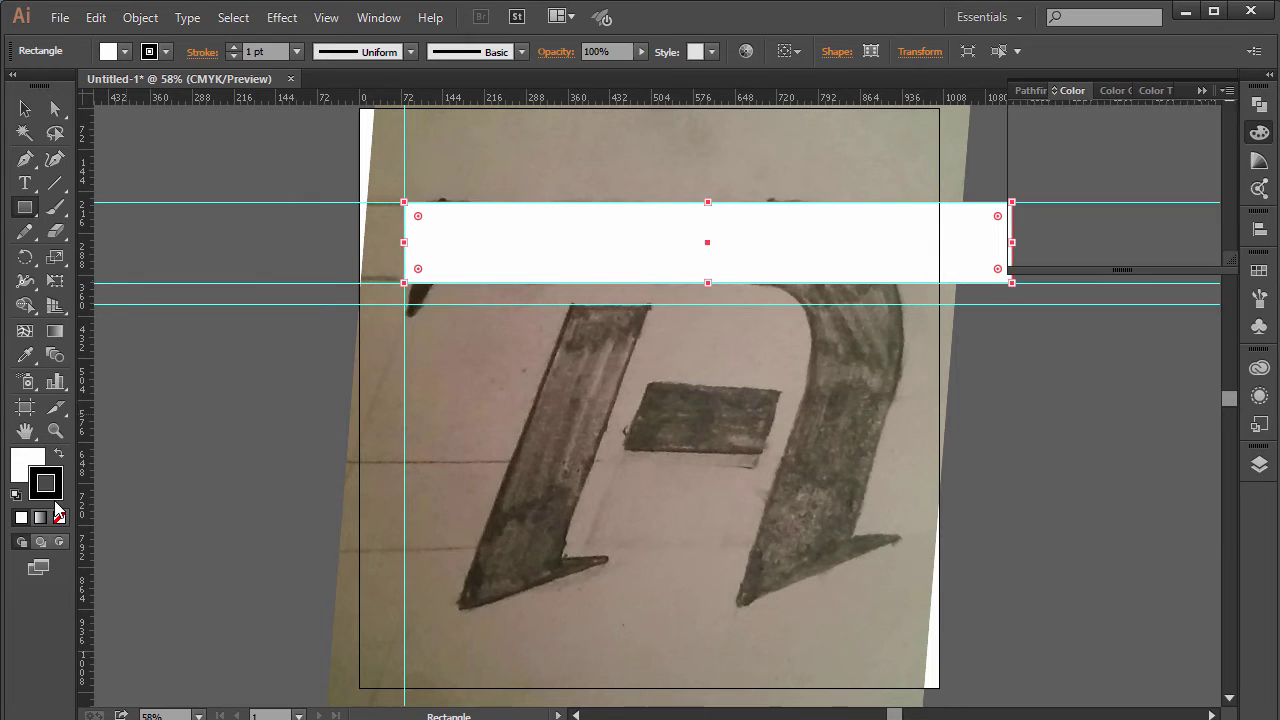
click(60, 518)
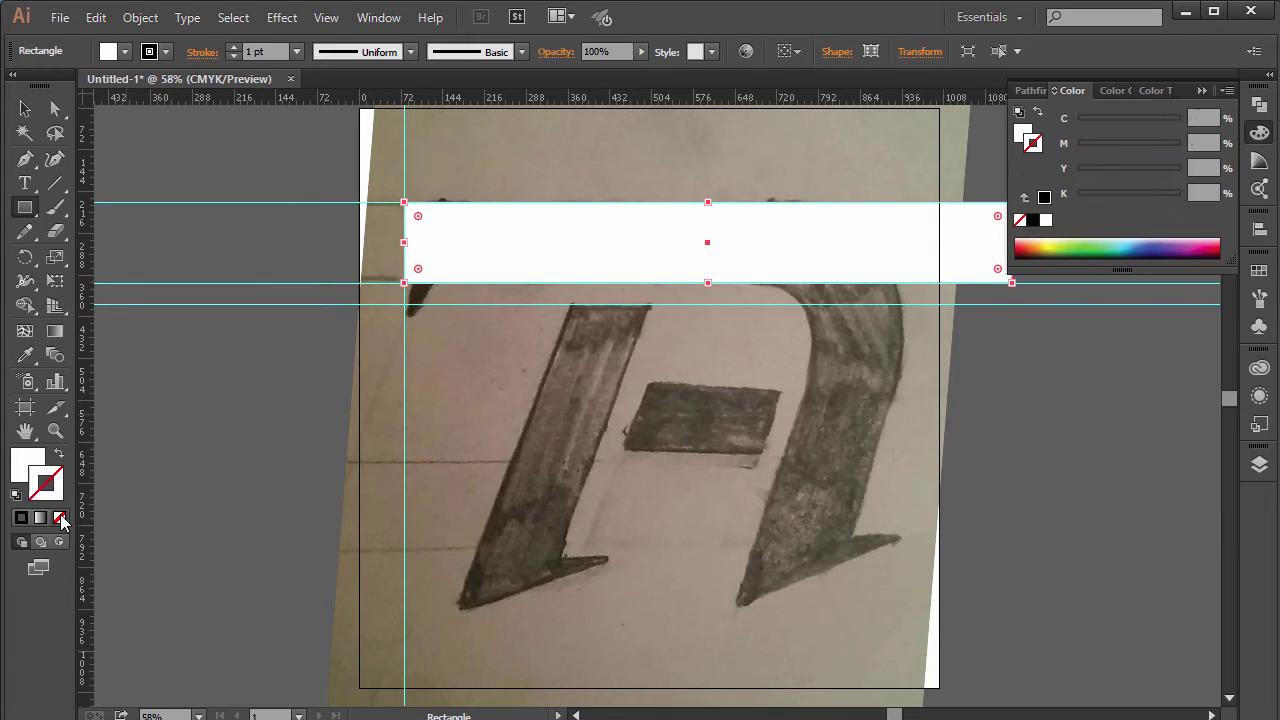
key(h)
click(23, 478)
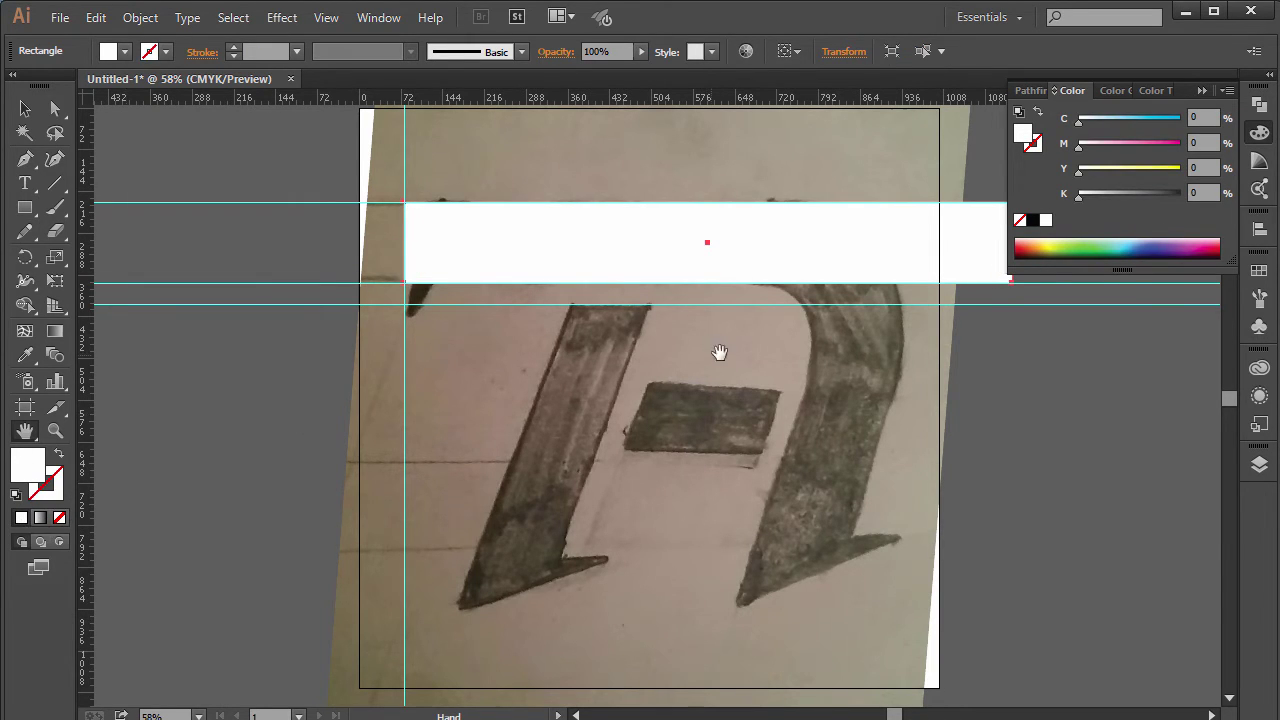
click(1033, 220)
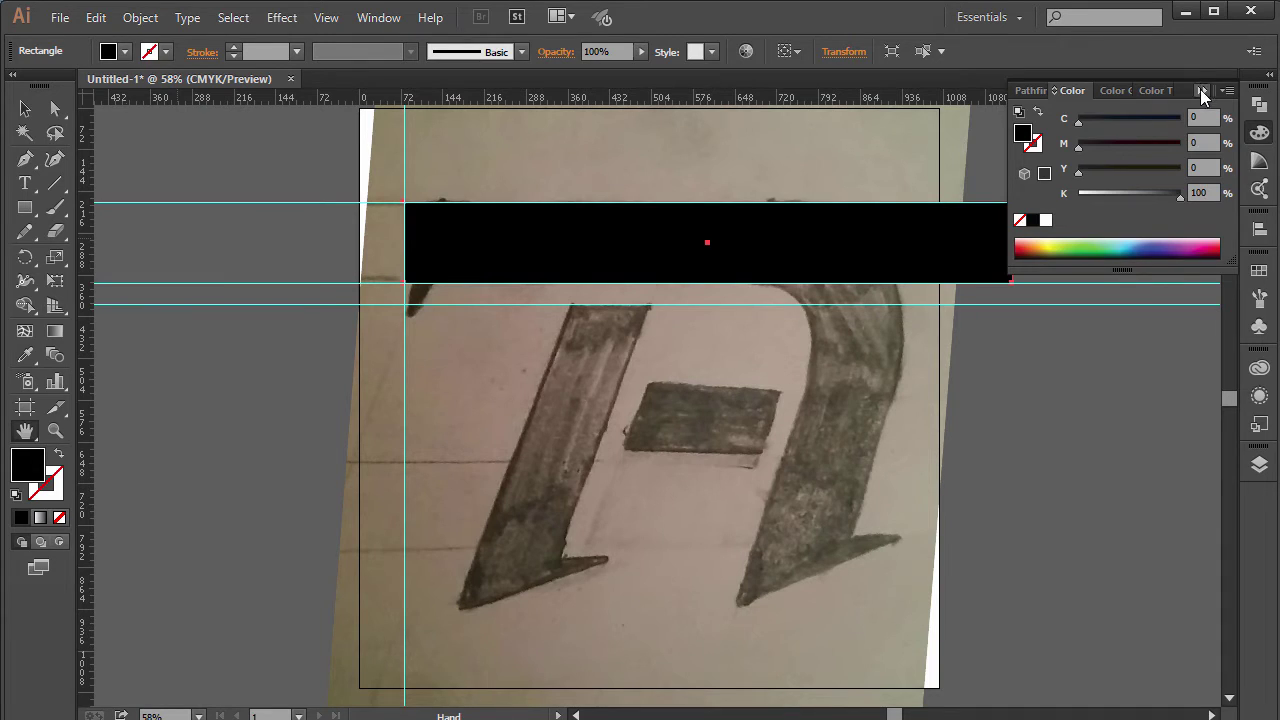
click(1201, 90)
Duplicate the black bar and fit the copy over the sketch's right leg, rotated to match its slant.
click(25, 109)
click(1019, 338)
click(872, 260)
key(a)
key(v)
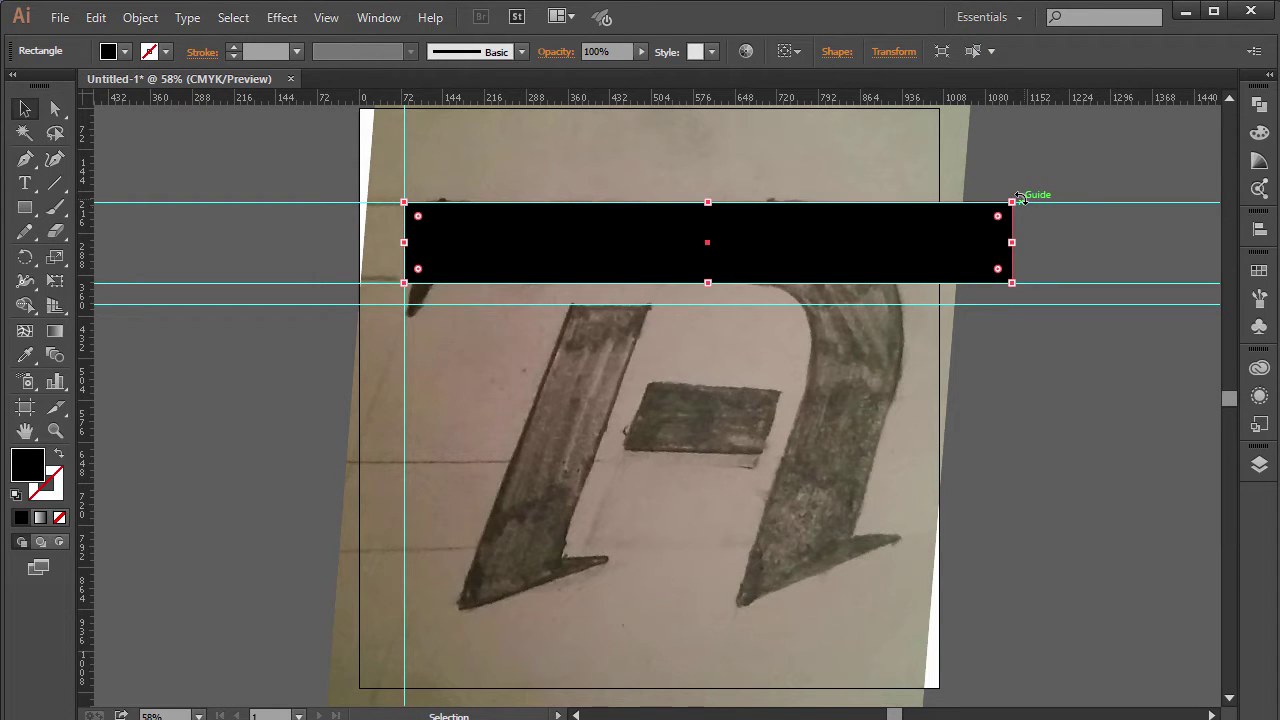
drag(1020, 195, 766, 128)
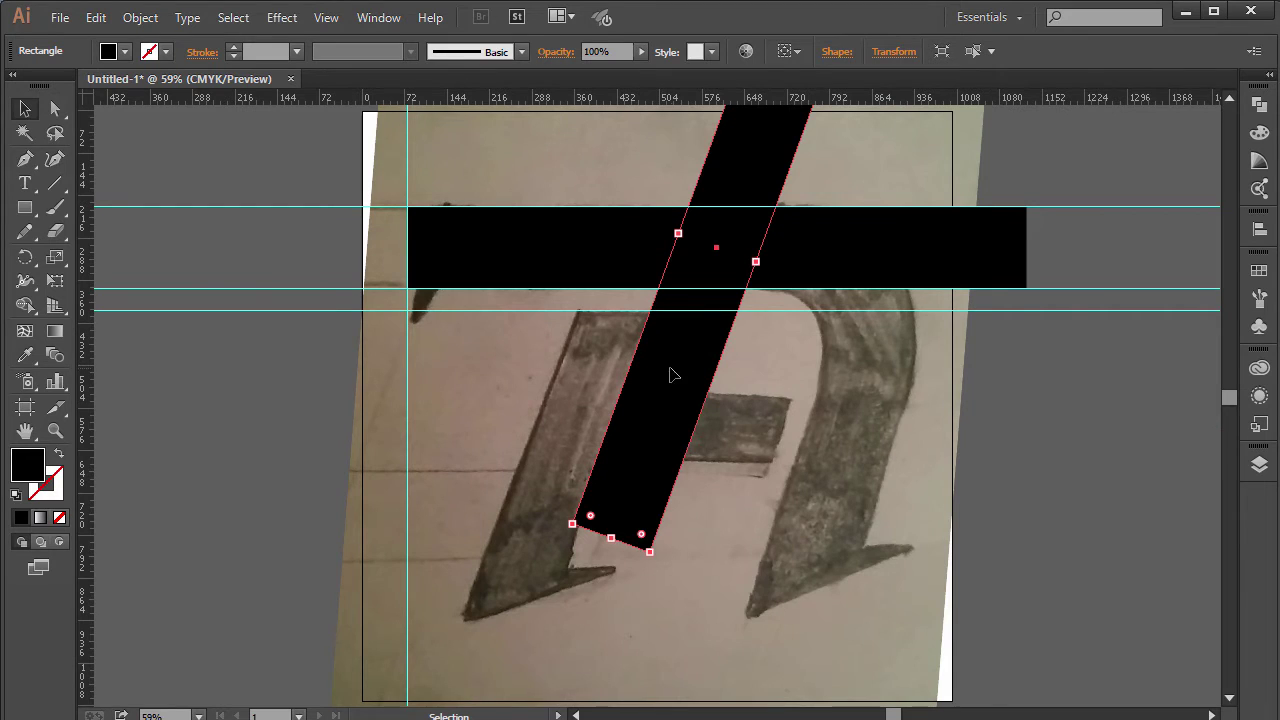
drag(672, 376, 822, 548)
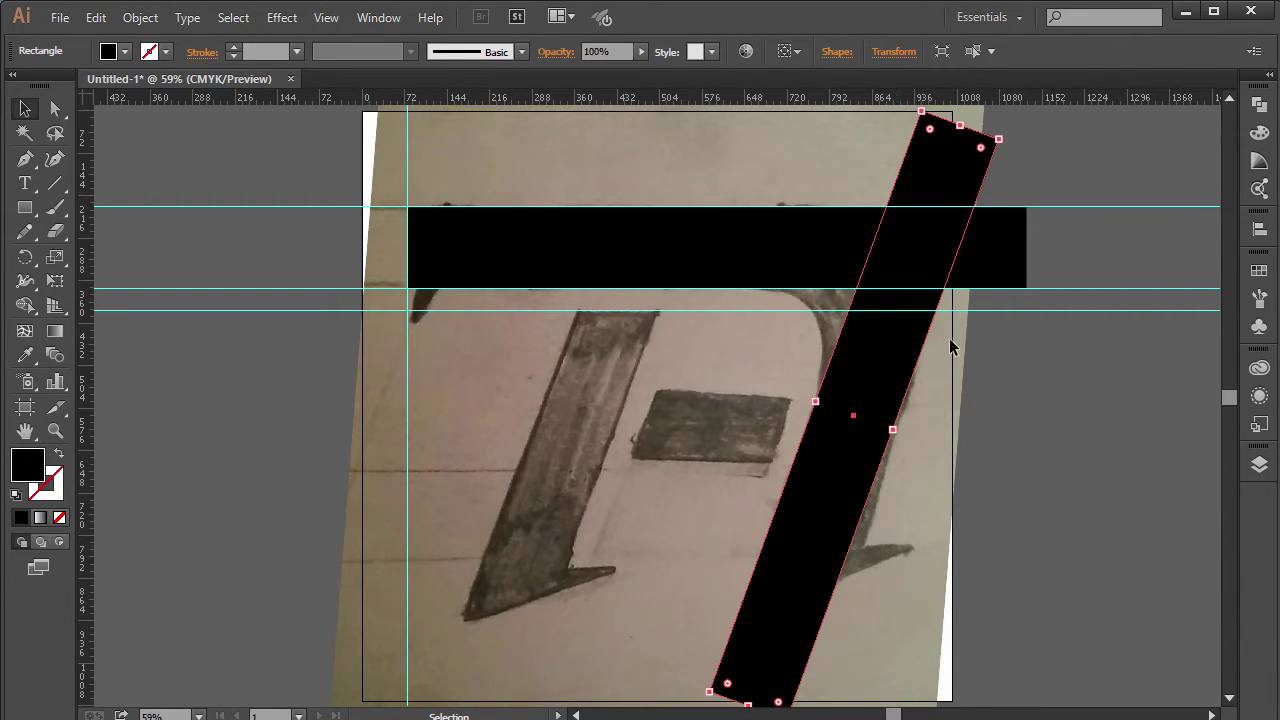
mouse_move(1005, 135)
mouse_down()
mouse_move(995, 112)
mouse_move(983, 127)
mouse_up()
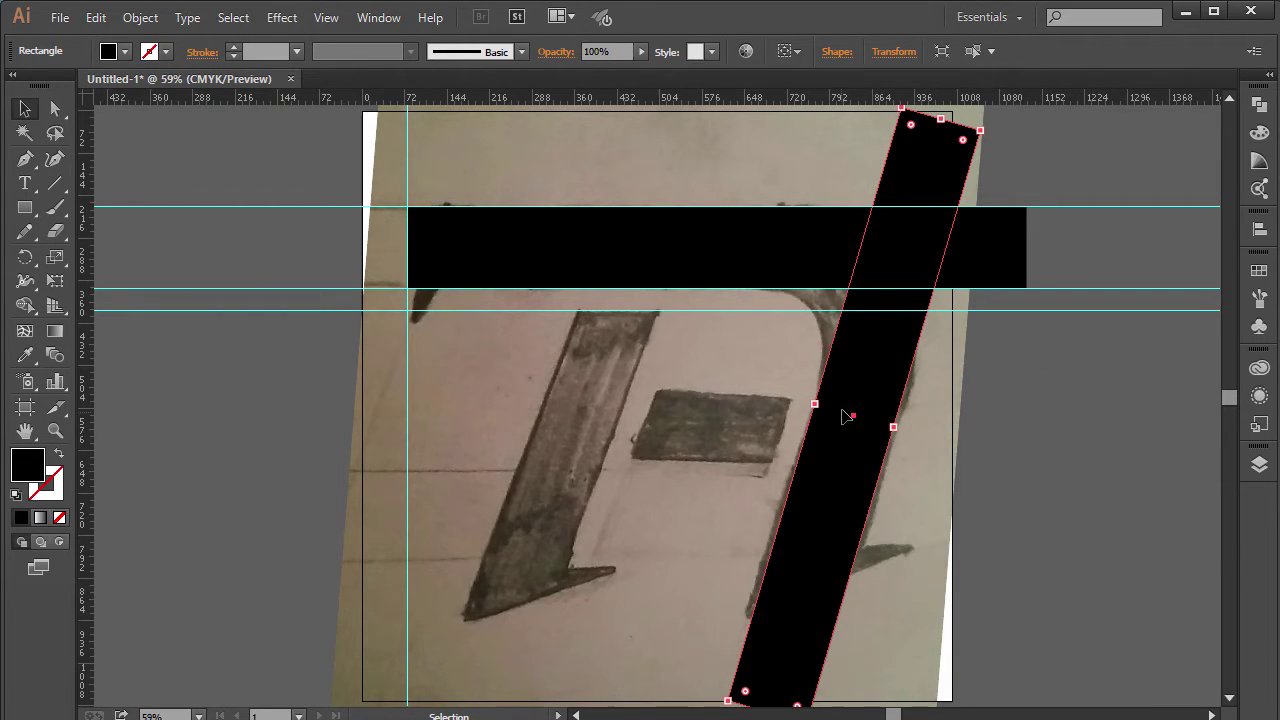
Unite the horizontal bar and the slanted leg into one shape with Pathfinder.
shift+click(988, 242)
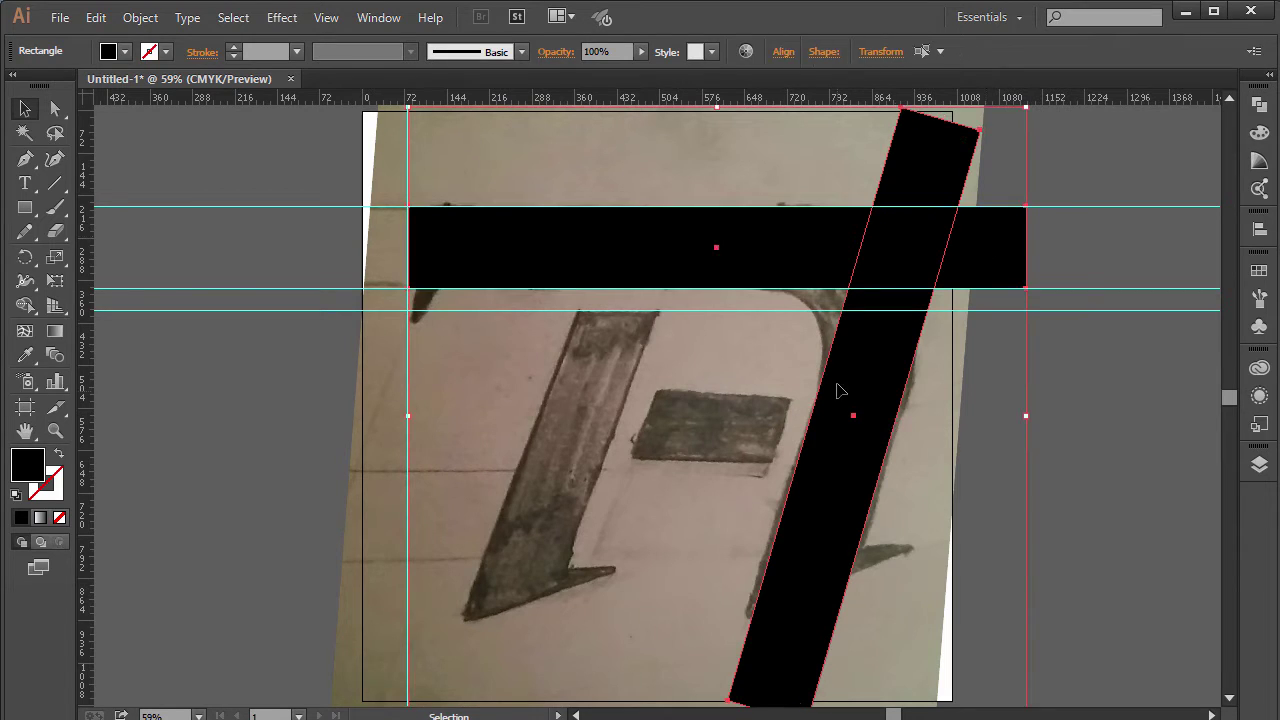
click(1105, 390)
click(896, 366)
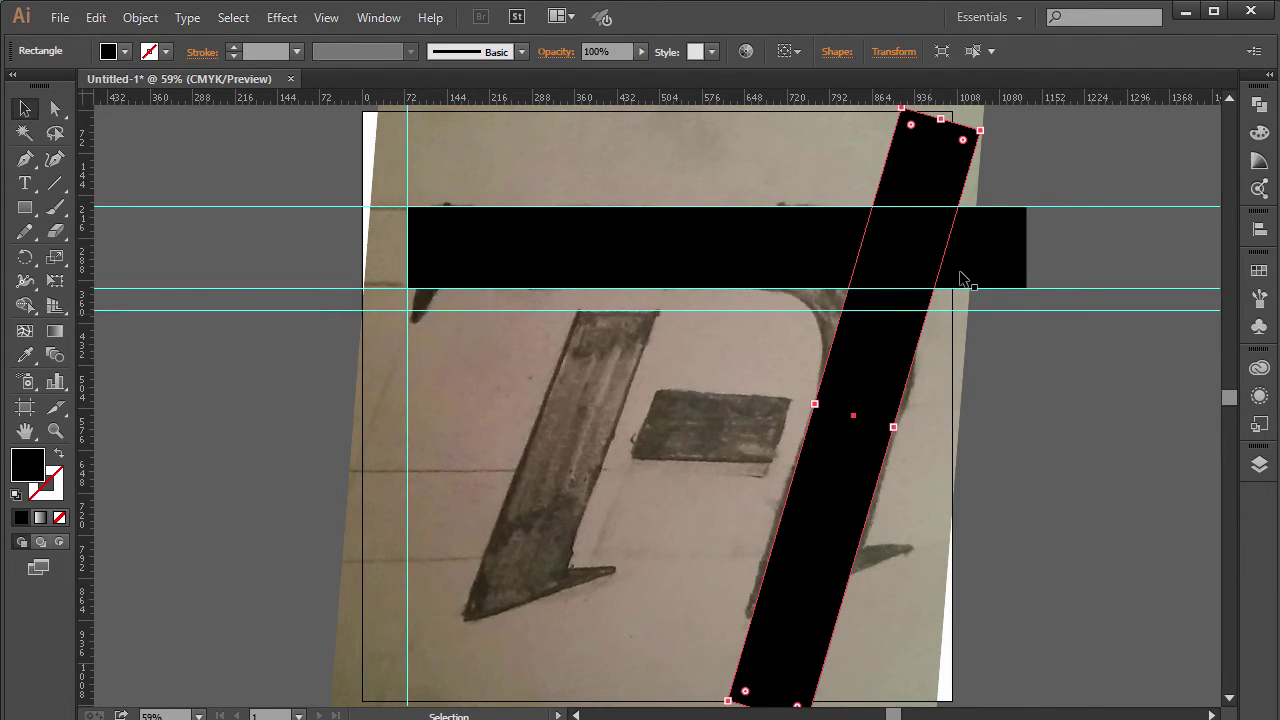
shift+click(982, 255)
click(1259, 104)
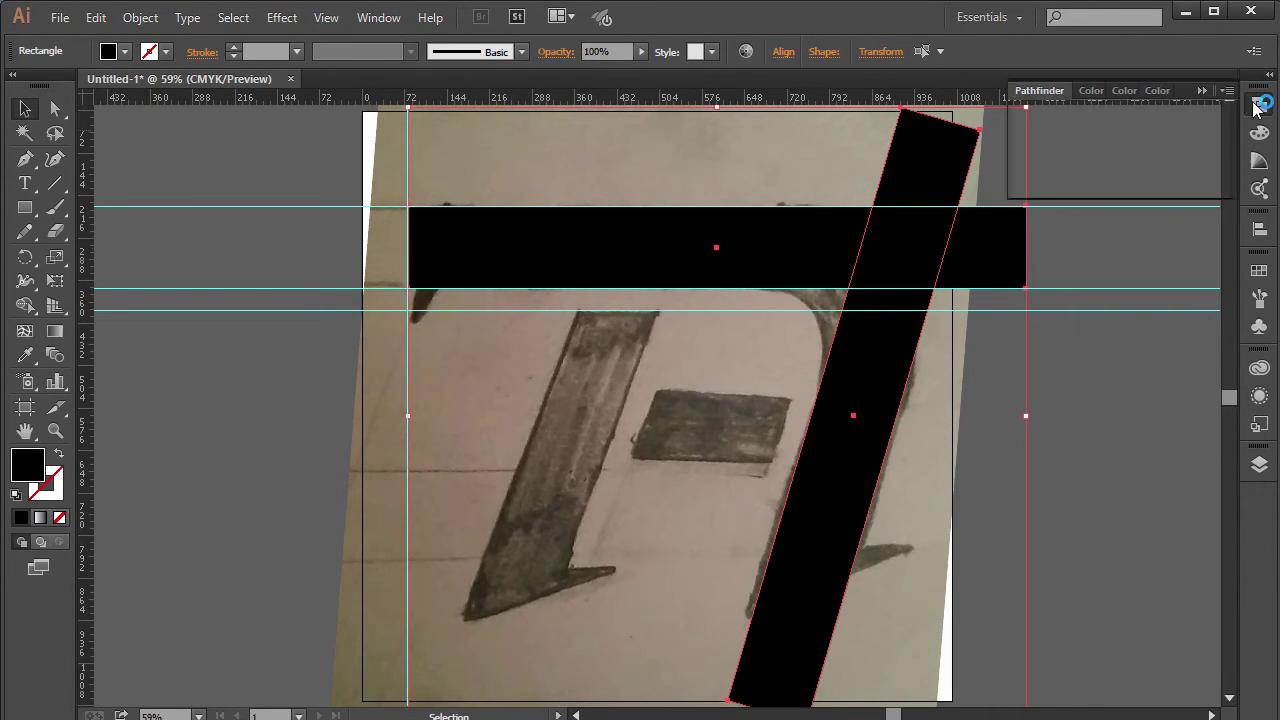
click(1025, 134)
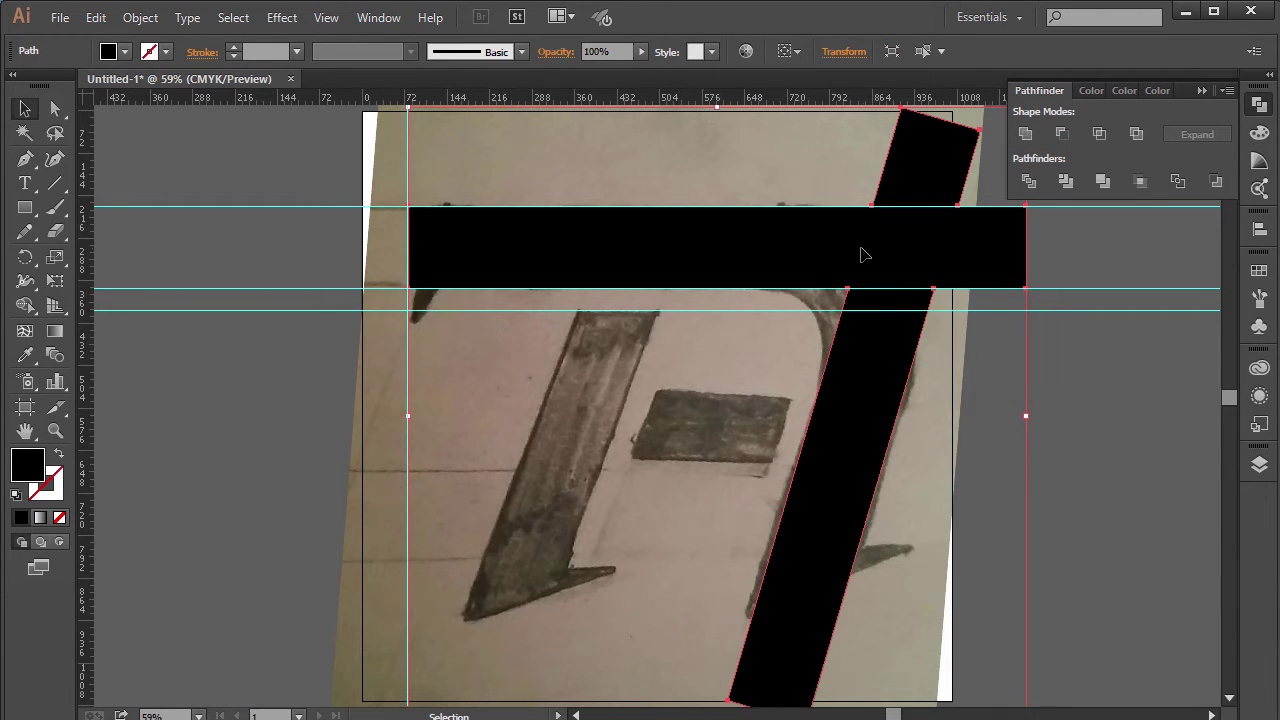
click(1202, 90)
click(1058, 346)
Delete the anchor points overhanging above and beyond the bar's outer corner, leaving a clean 7-shaped outline, and hide the guides.
key(p)
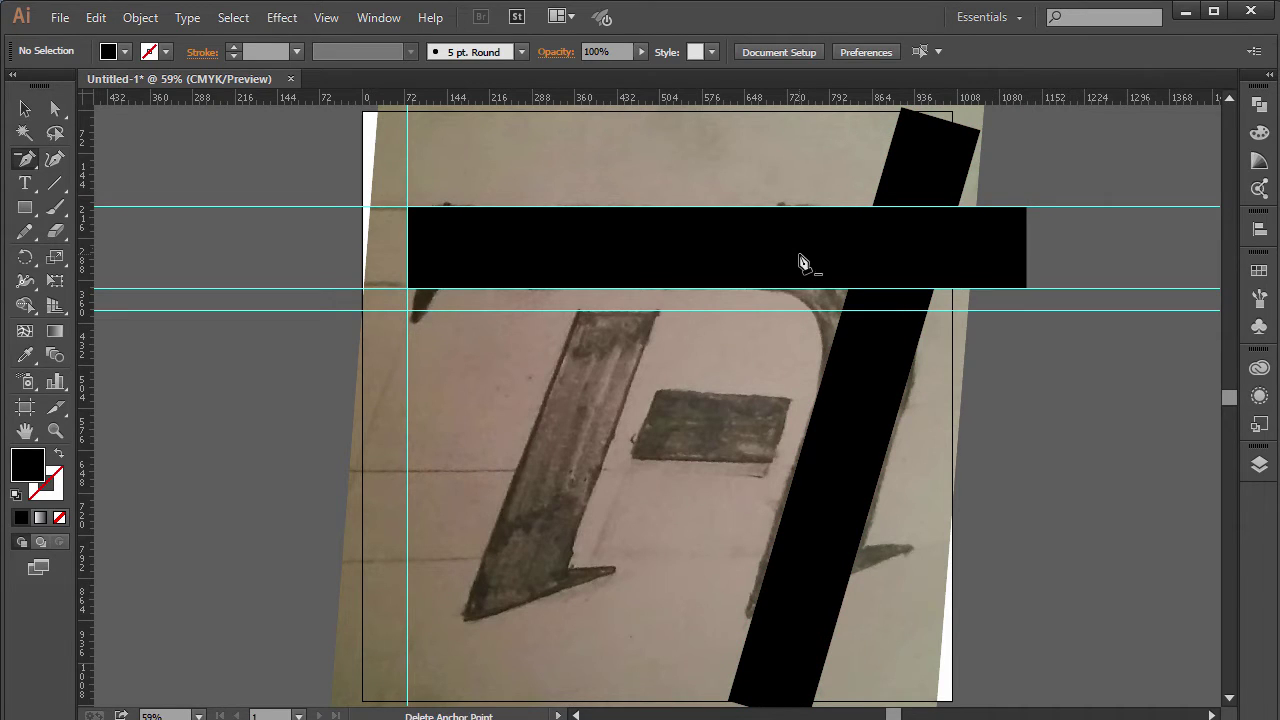
click(901, 110)
click(979, 131)
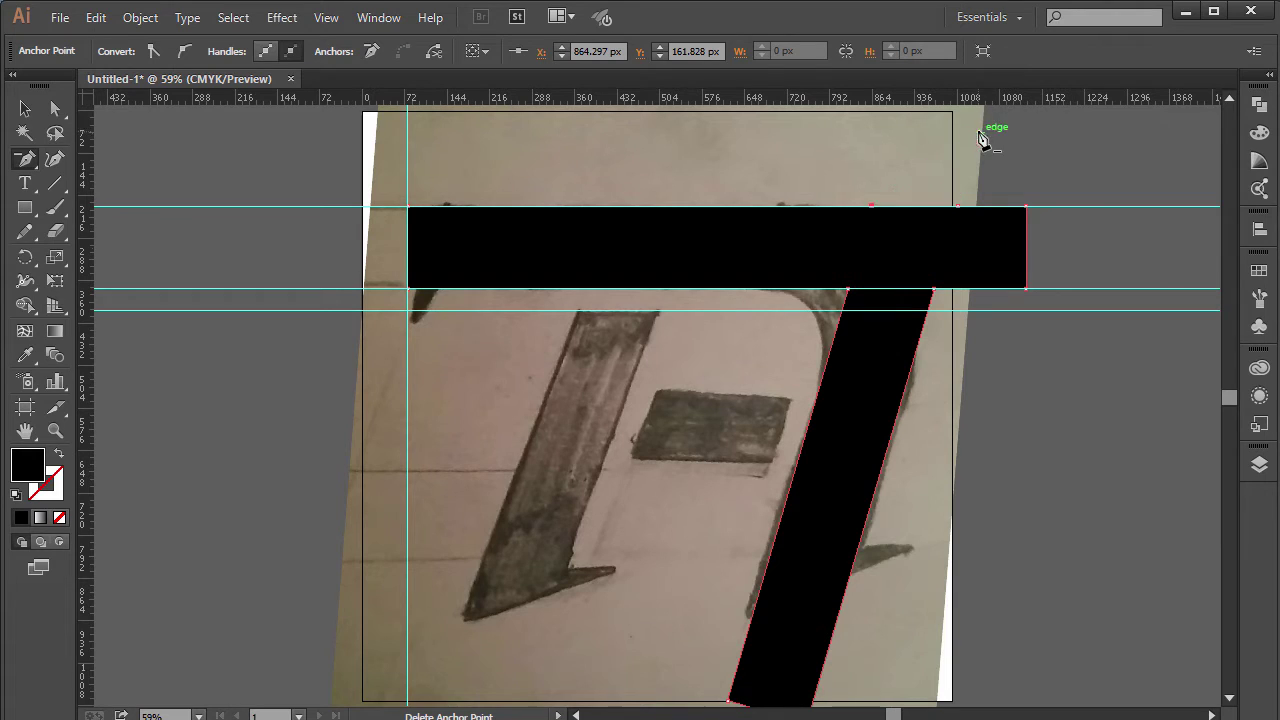
click(1026, 207)
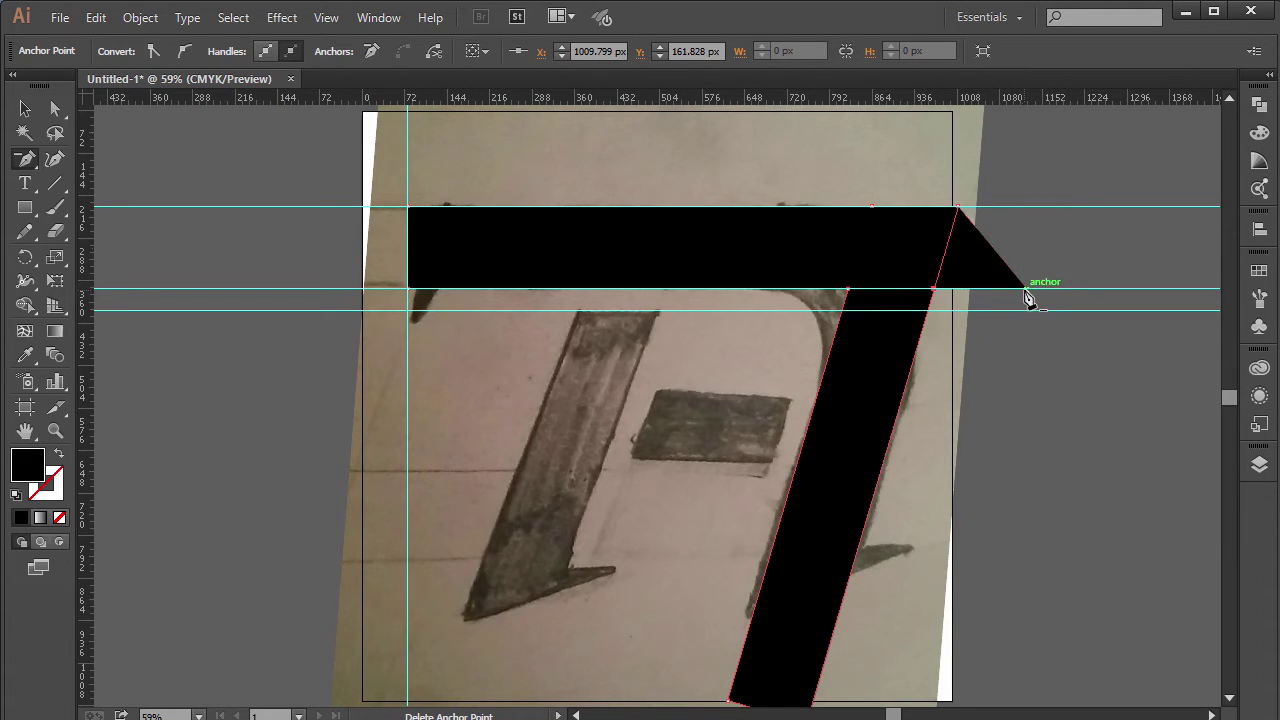
click(1021, 283)
click(873, 210)
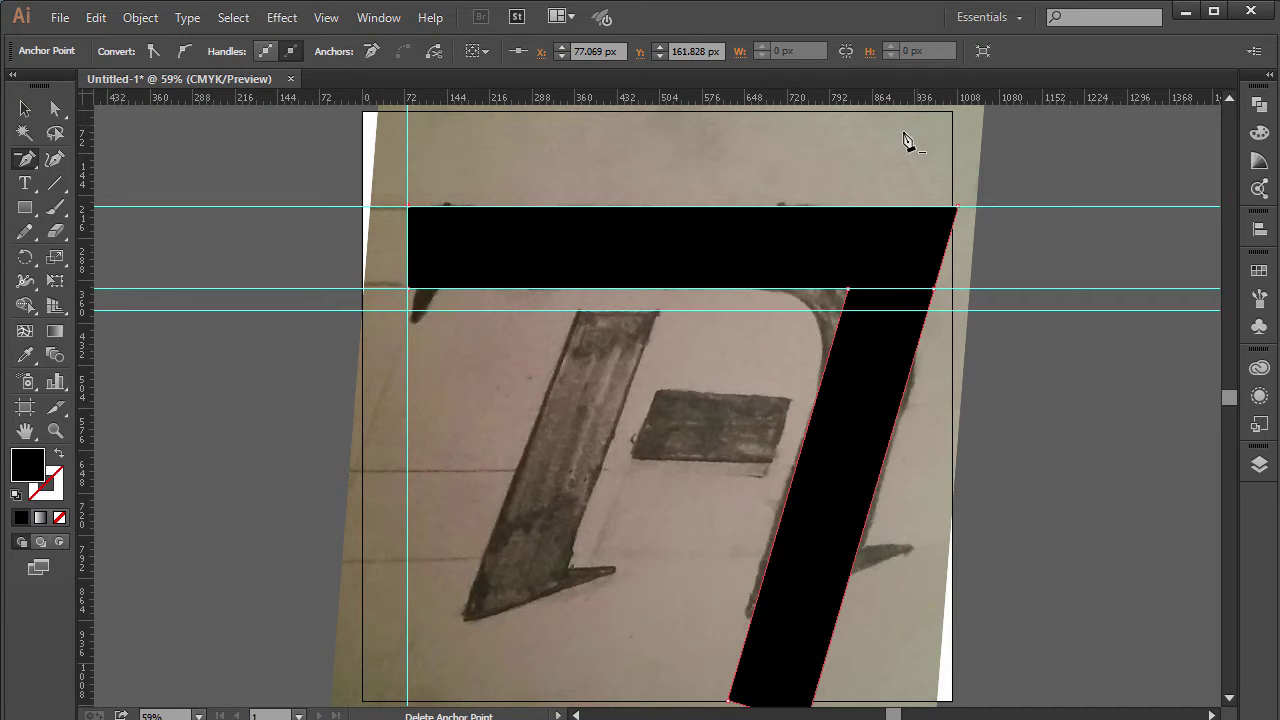
key(ctrl+semicolon)
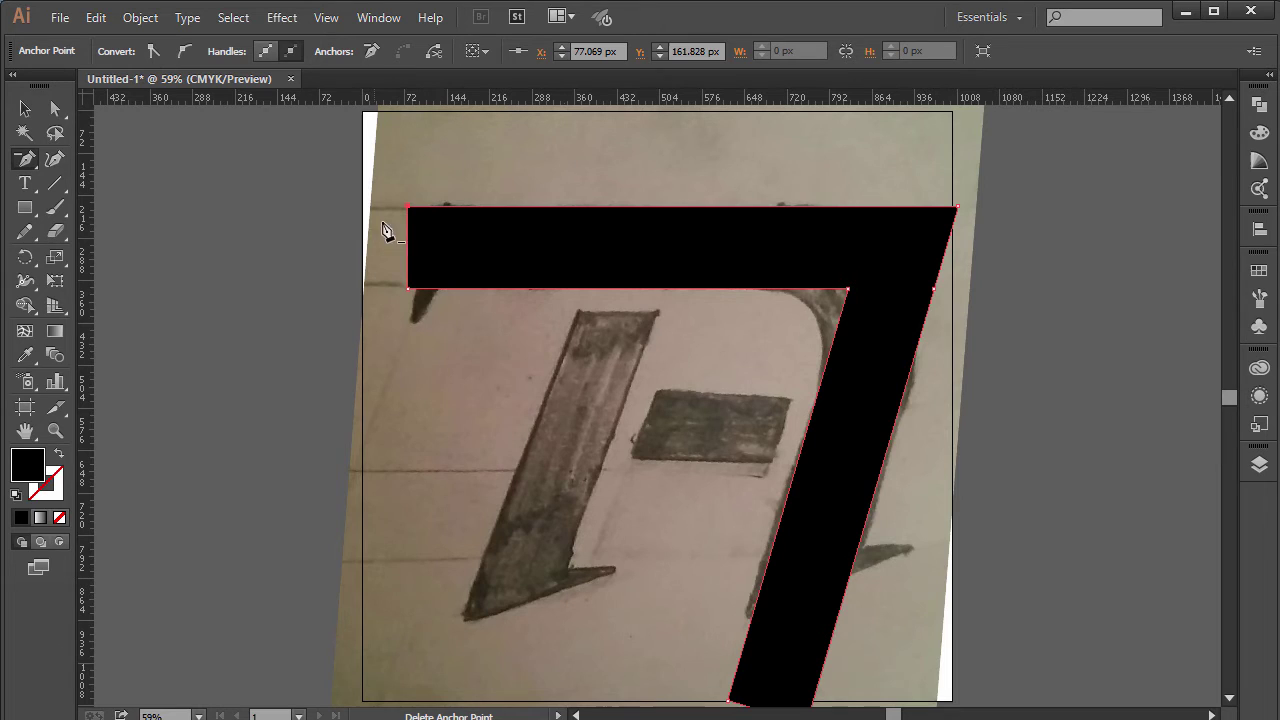
Try rounding the outer and inner corners of the bend together with a radius of about 109 px.
click(25, 108)
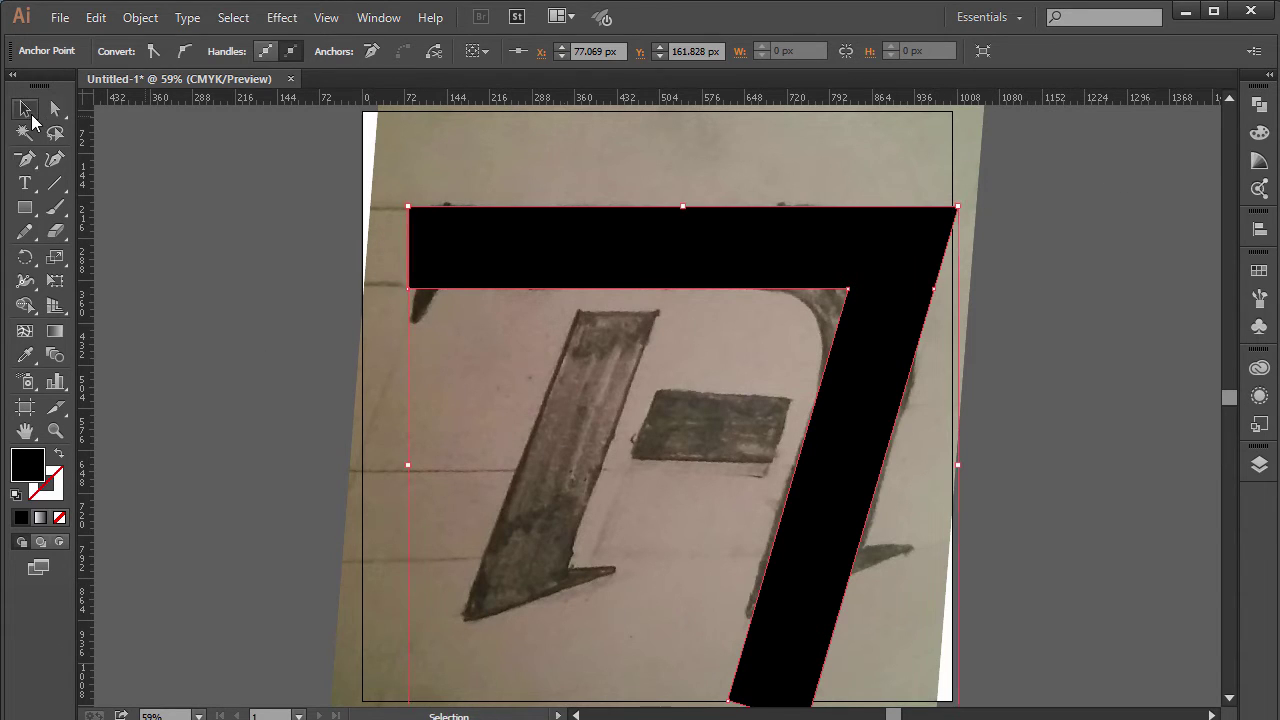
click(917, 204)
click(875, 292)
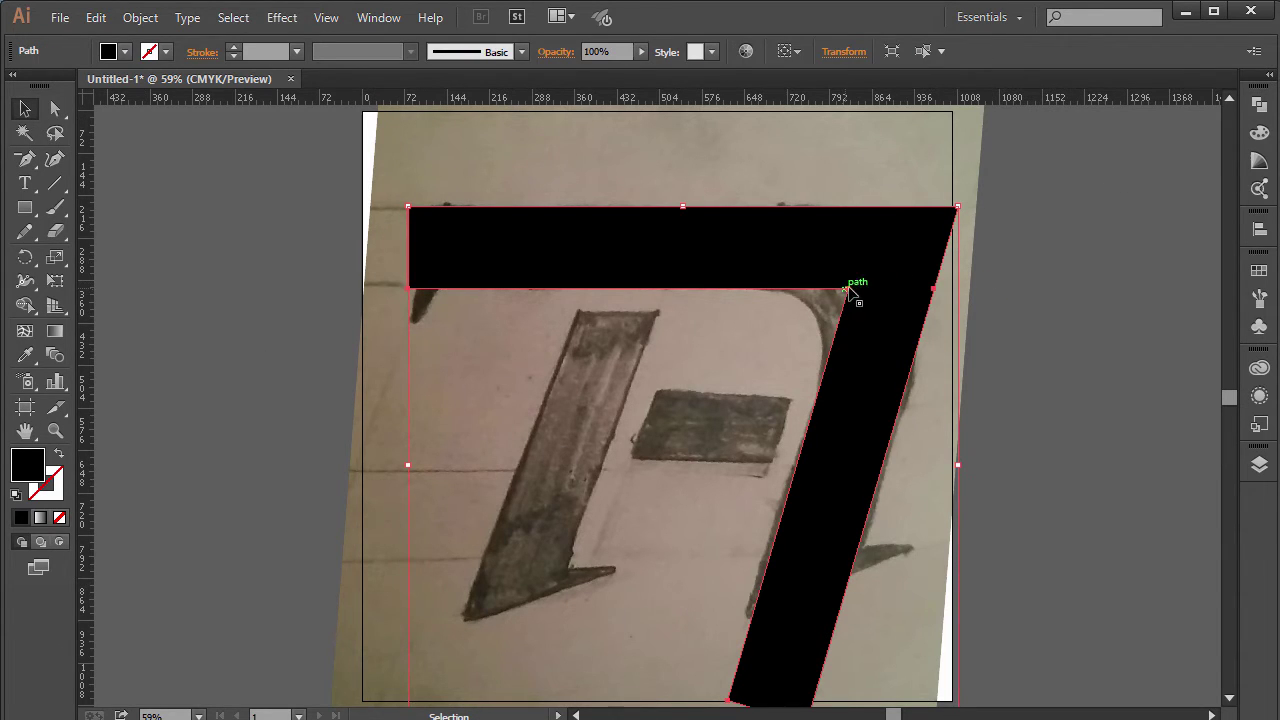
key(a)
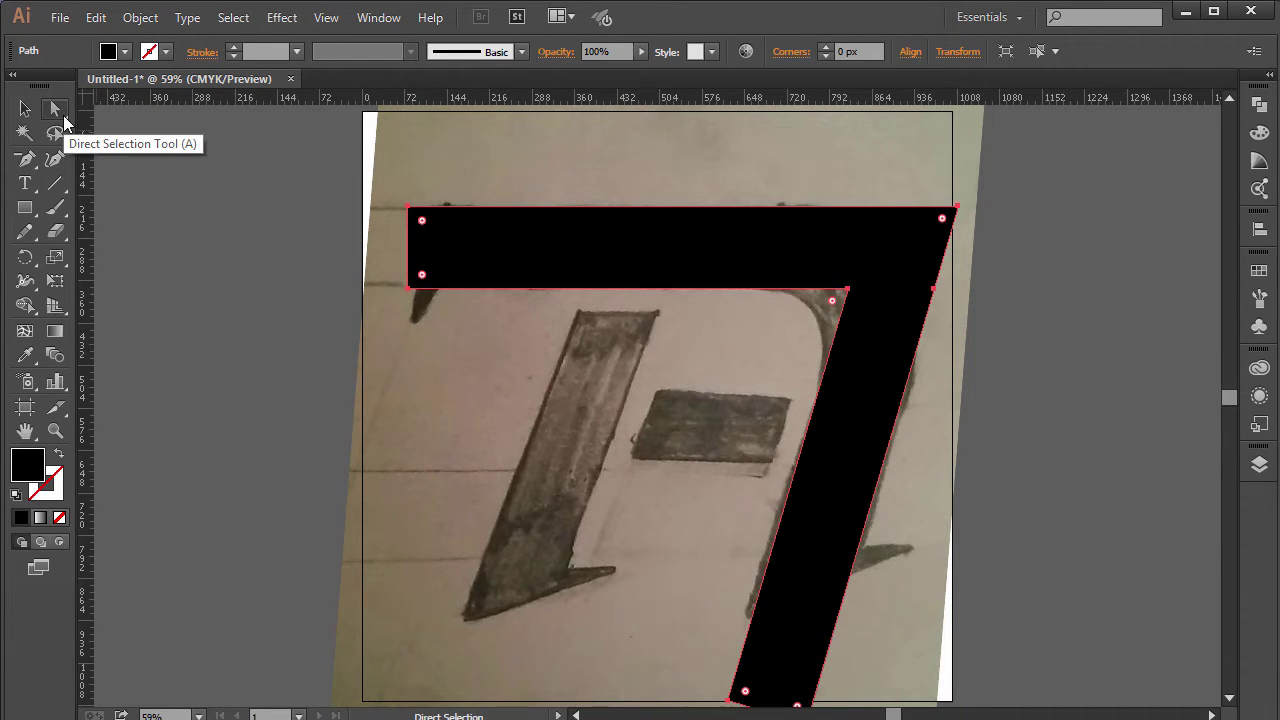
click(847, 289)
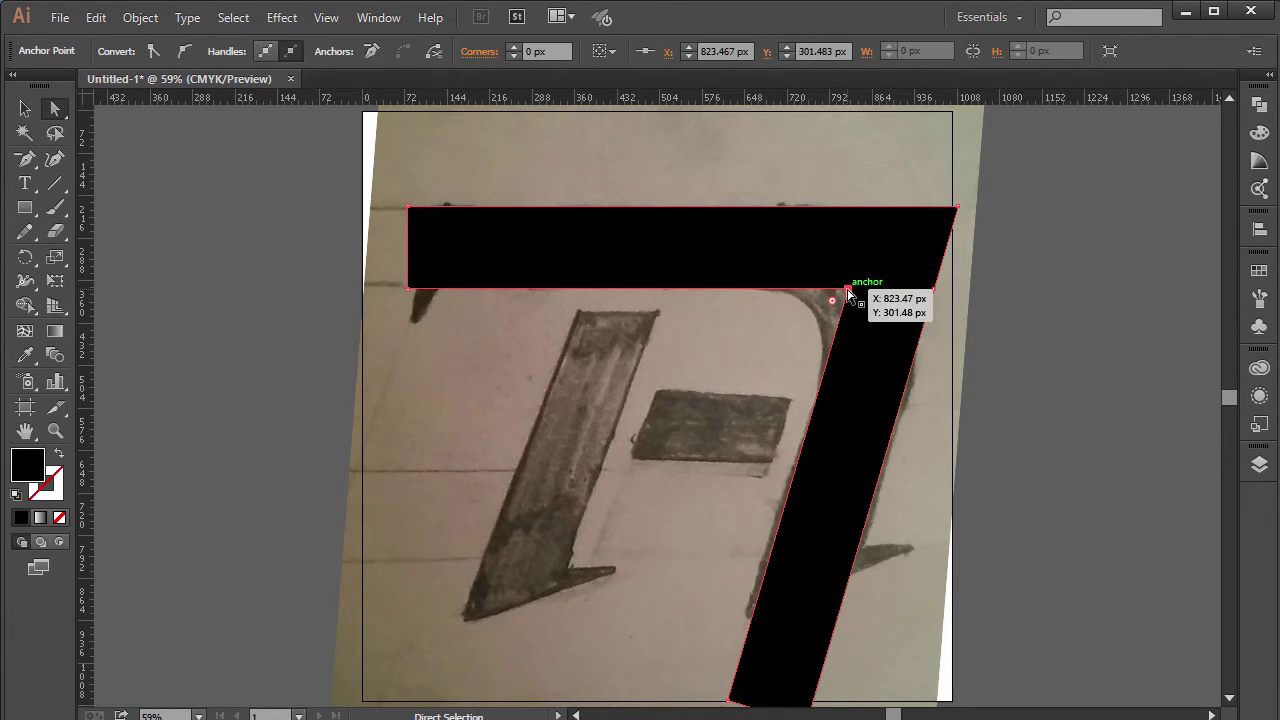
click(957, 210)
shift+click(957, 210)
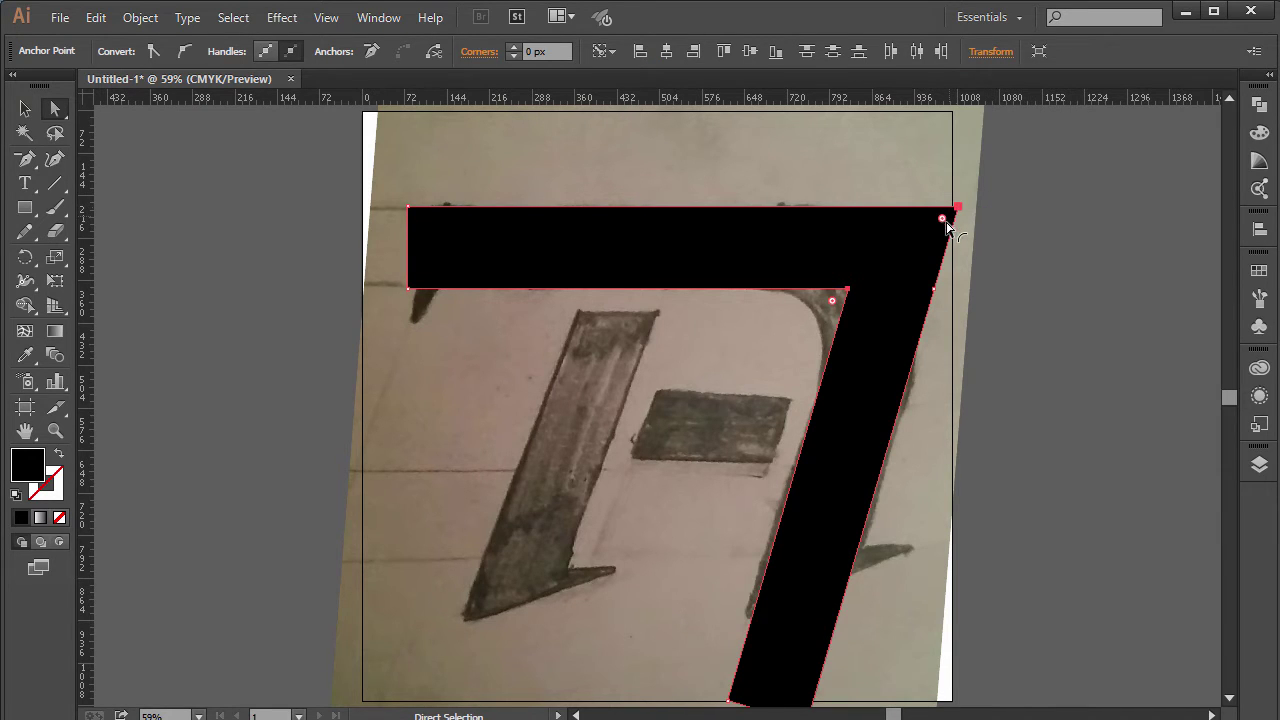
drag(942, 220, 858, 280)
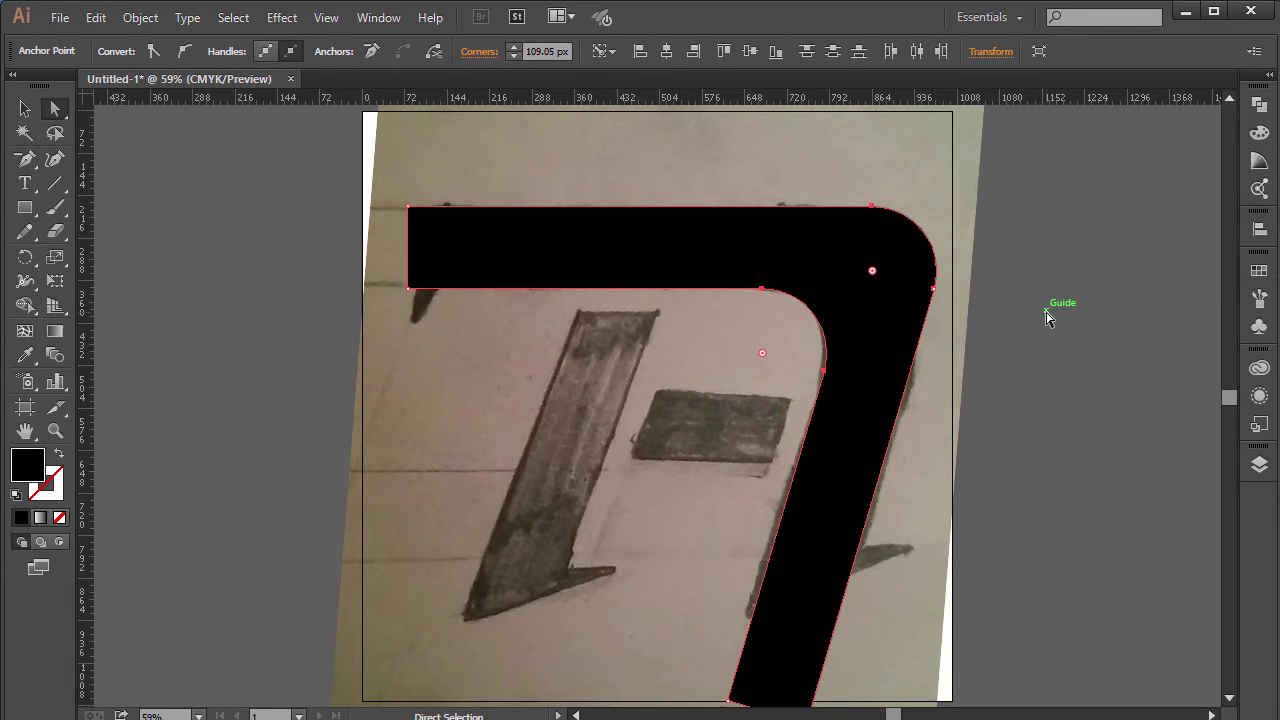
key(ctrl+z)
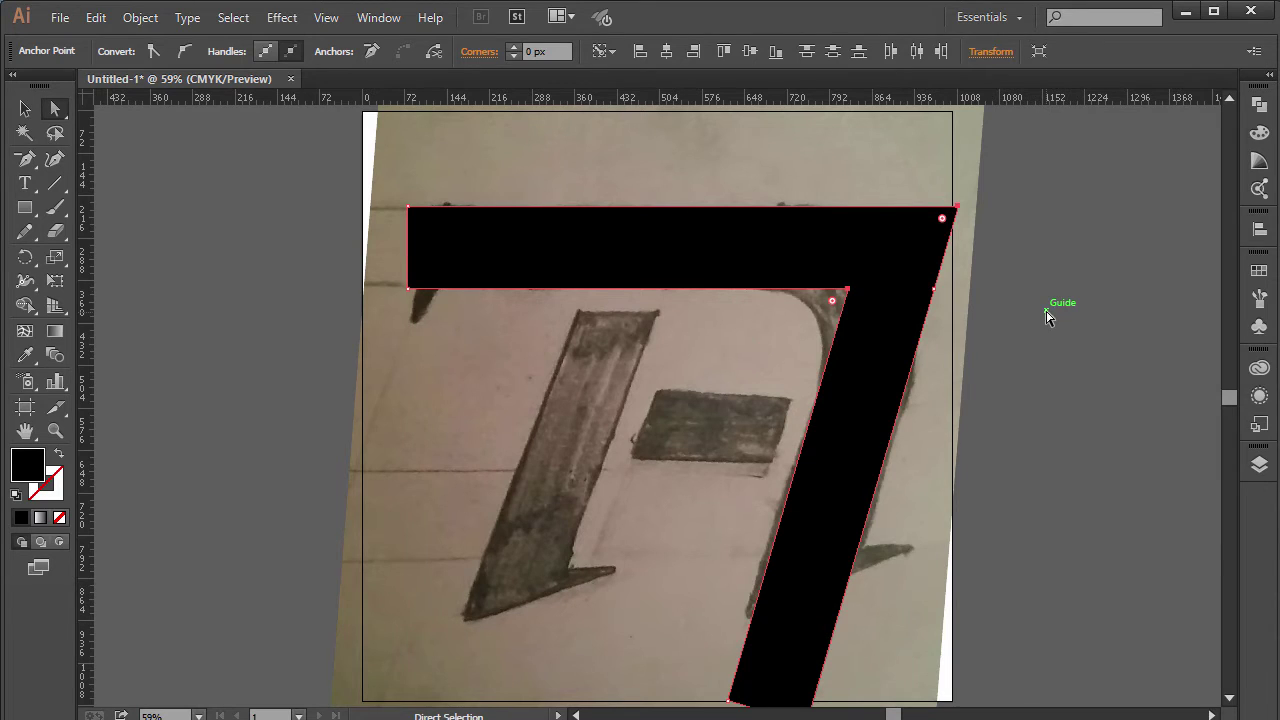
Try a slightly smaller shared radius on the outer and inner corners of the bend.
drag(836, 303, 777, 351)
click(1074, 331)
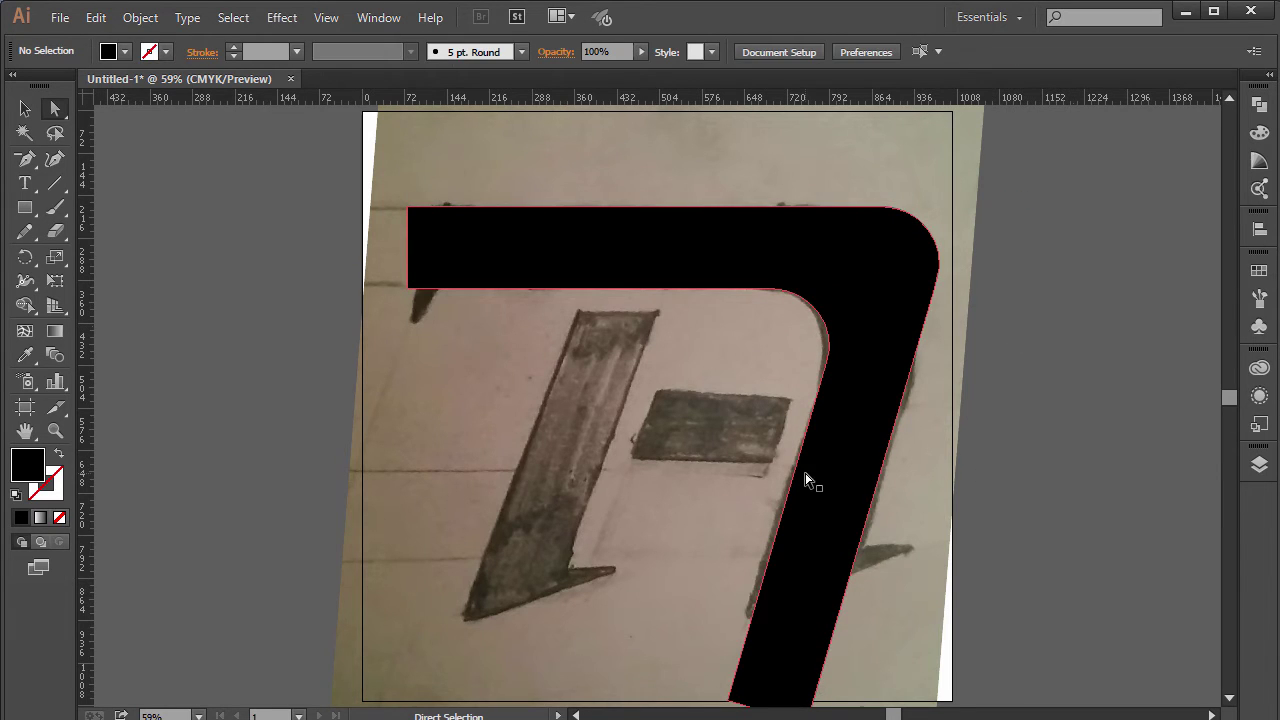
key(ctrl+z)
click(1077, 470)
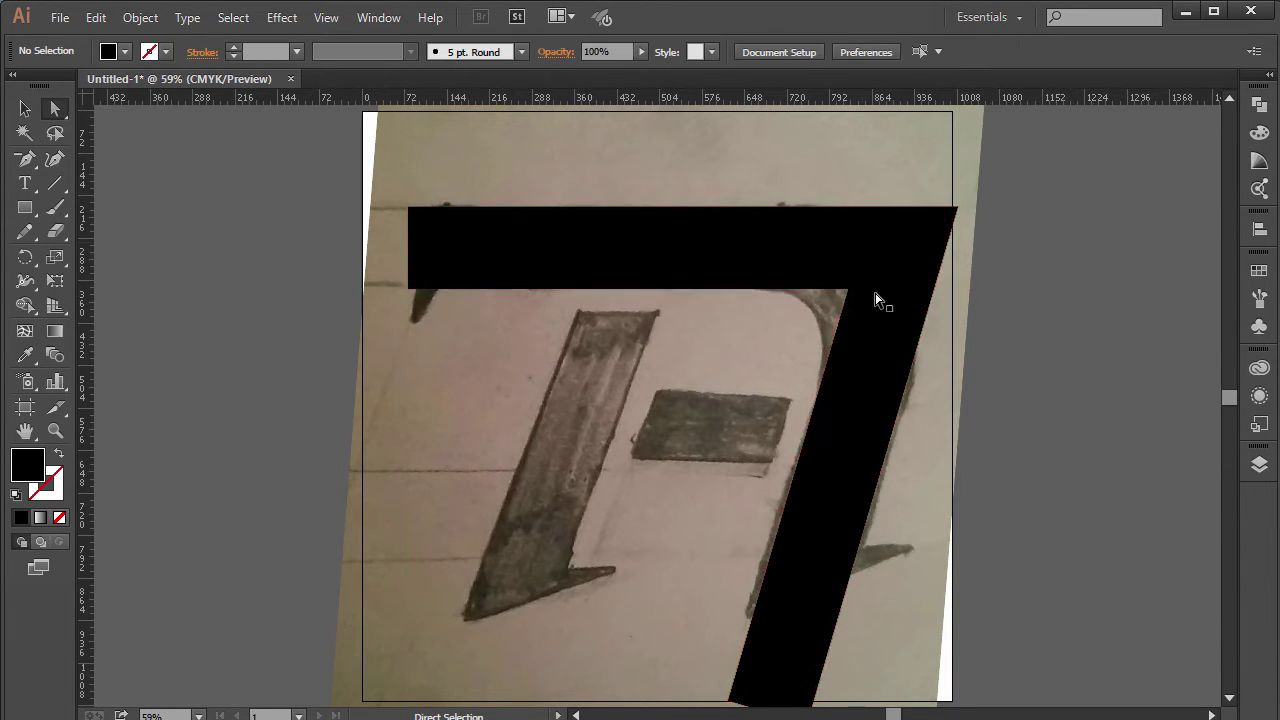
Round the bend's inner corner to about 148 px and its outer corner to about 109 px separately.
click(848, 290)
drag(837, 299, 756, 416)
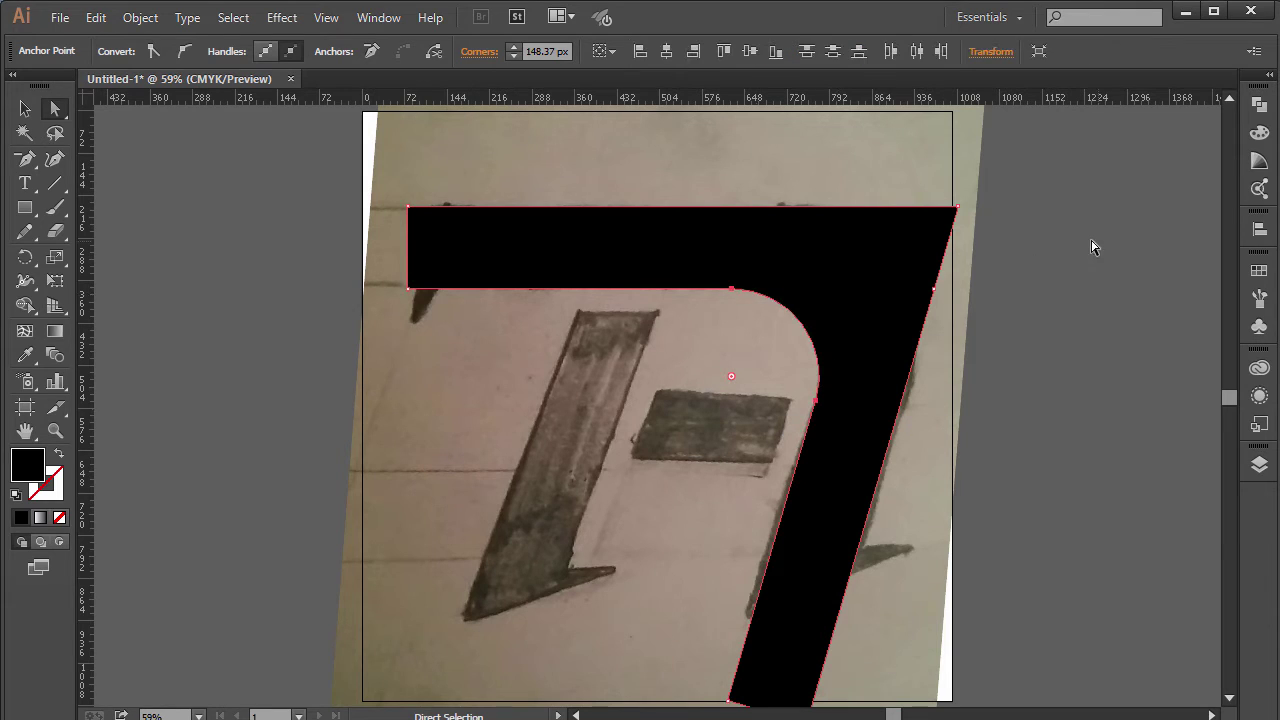
click(958, 209)
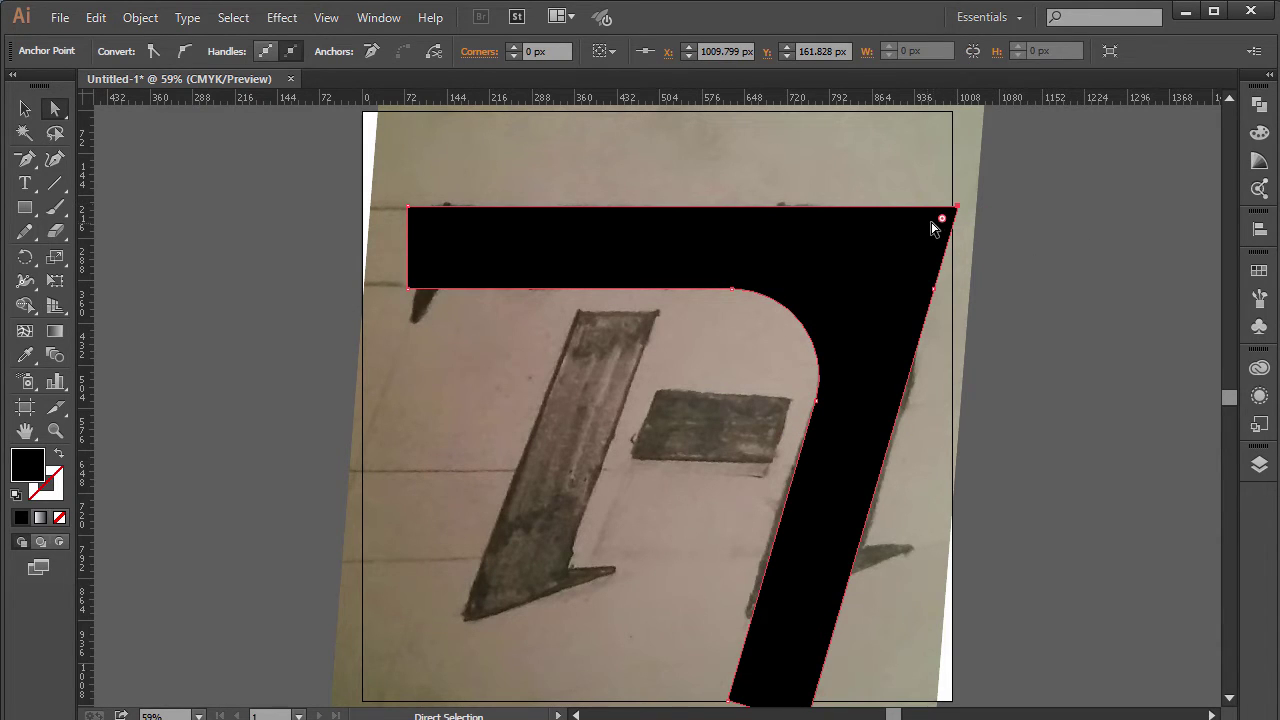
drag(941, 224, 760, 335)
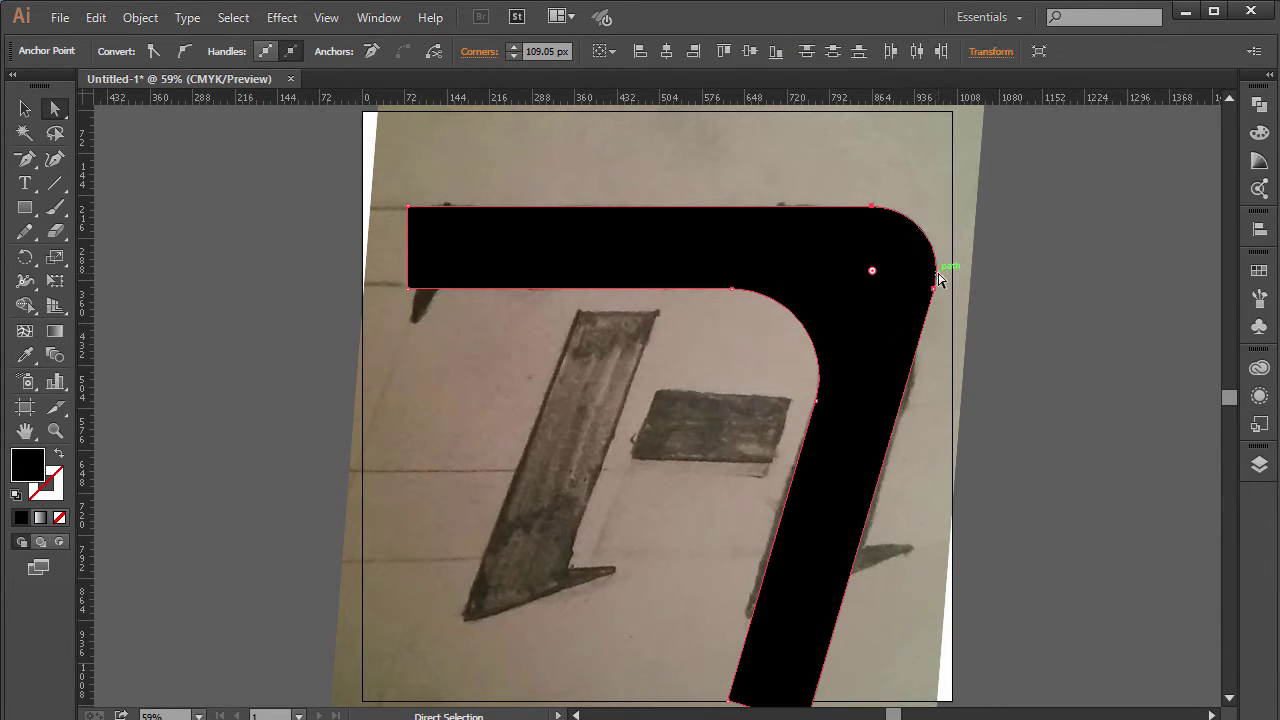
click(985, 328)
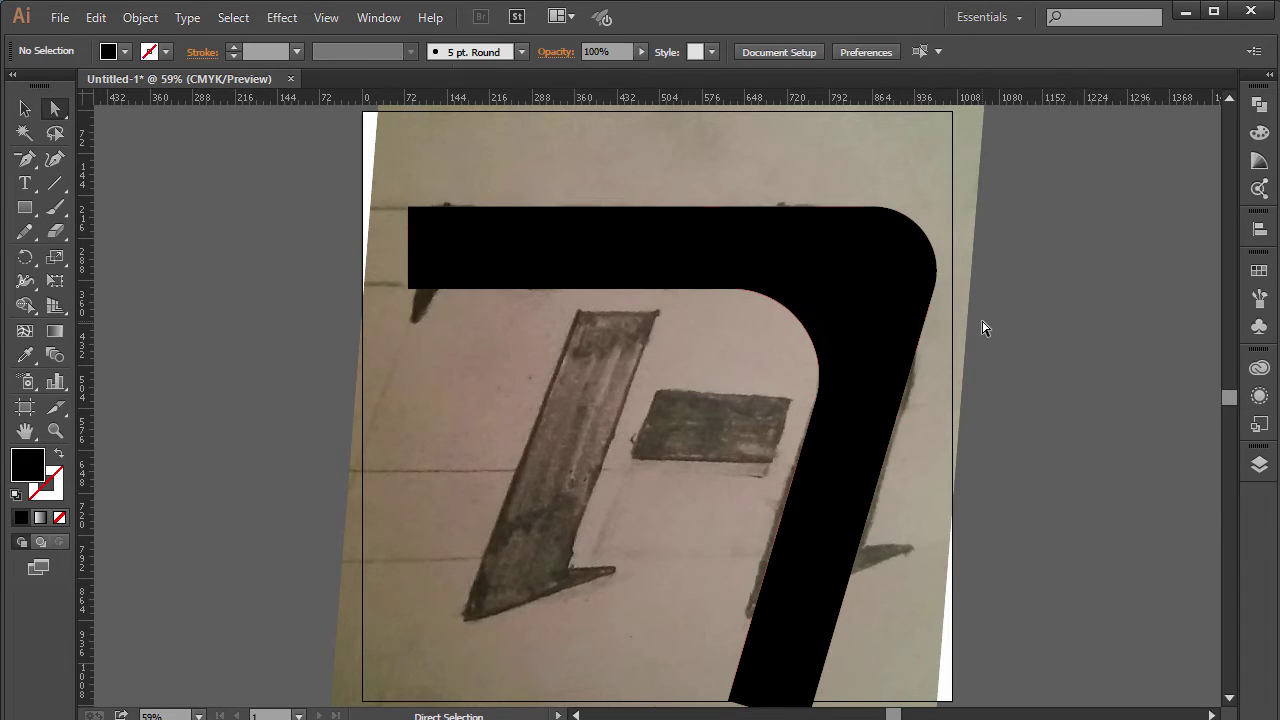
Set the united shape's opacity to 50% so the sketch shows through.
click(880, 286)
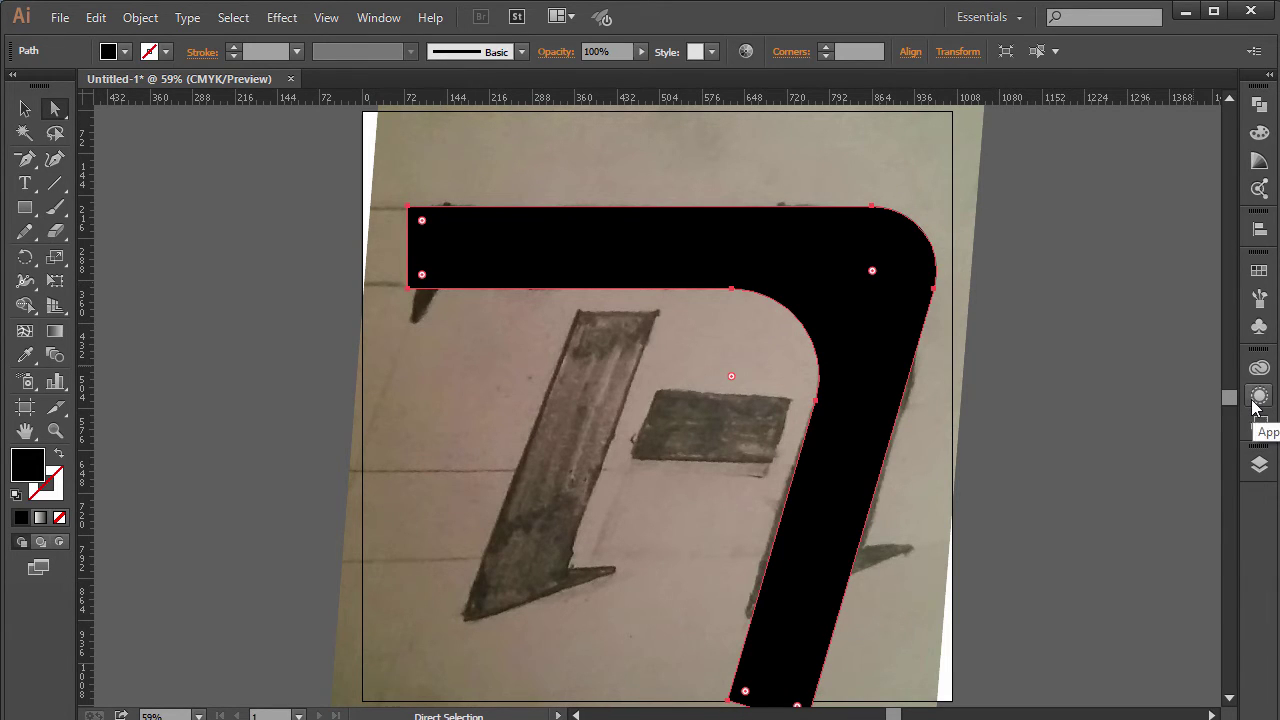
click(1259, 396)
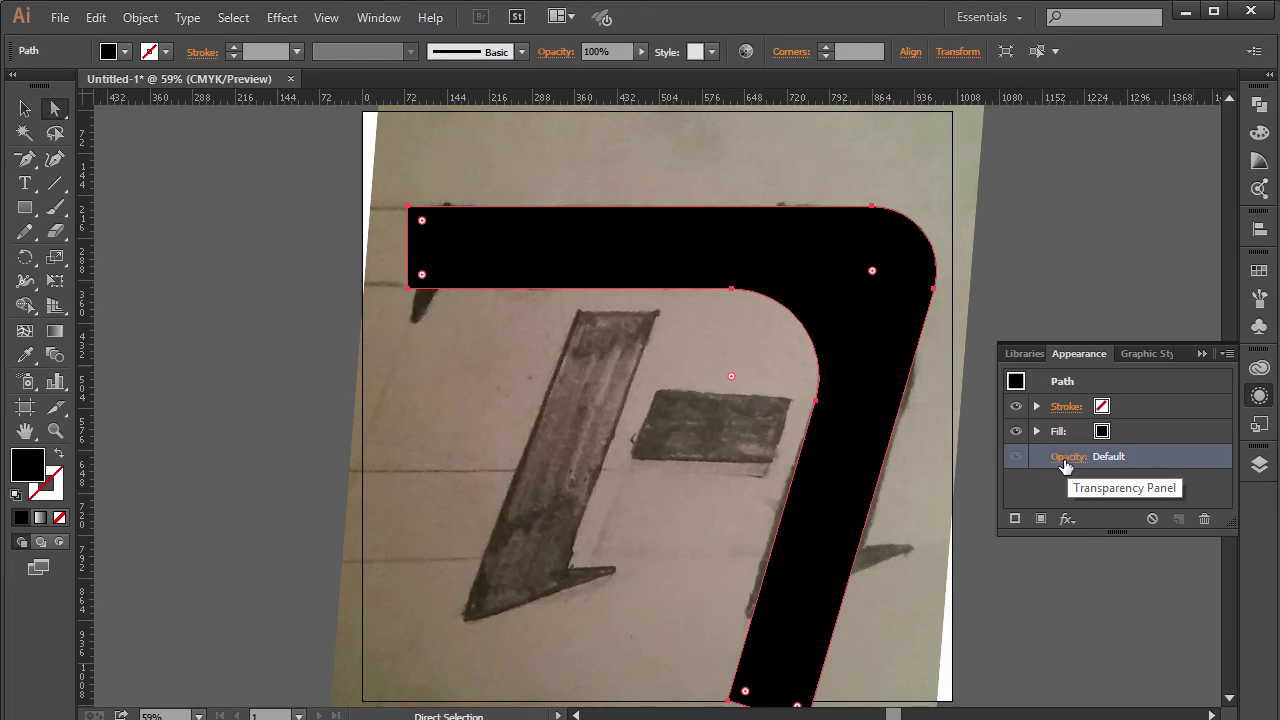
click(1068, 458)
text(50)
key(Return)
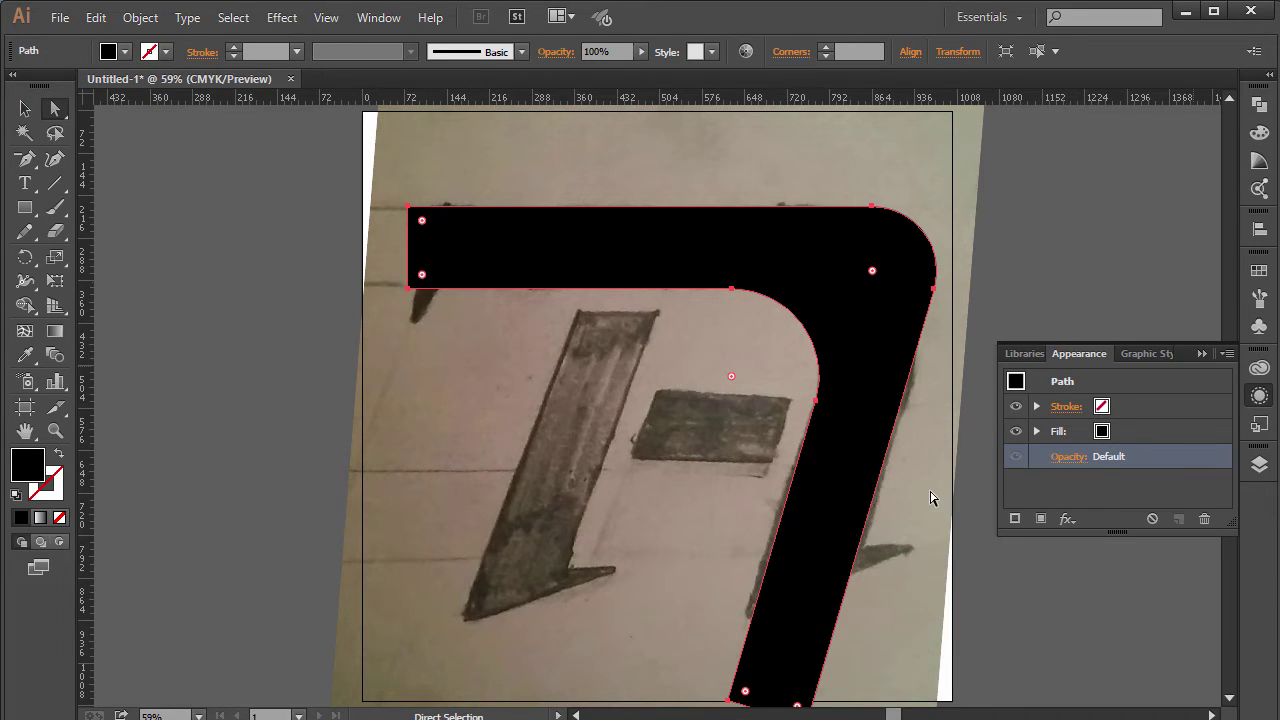
click(1203, 353)
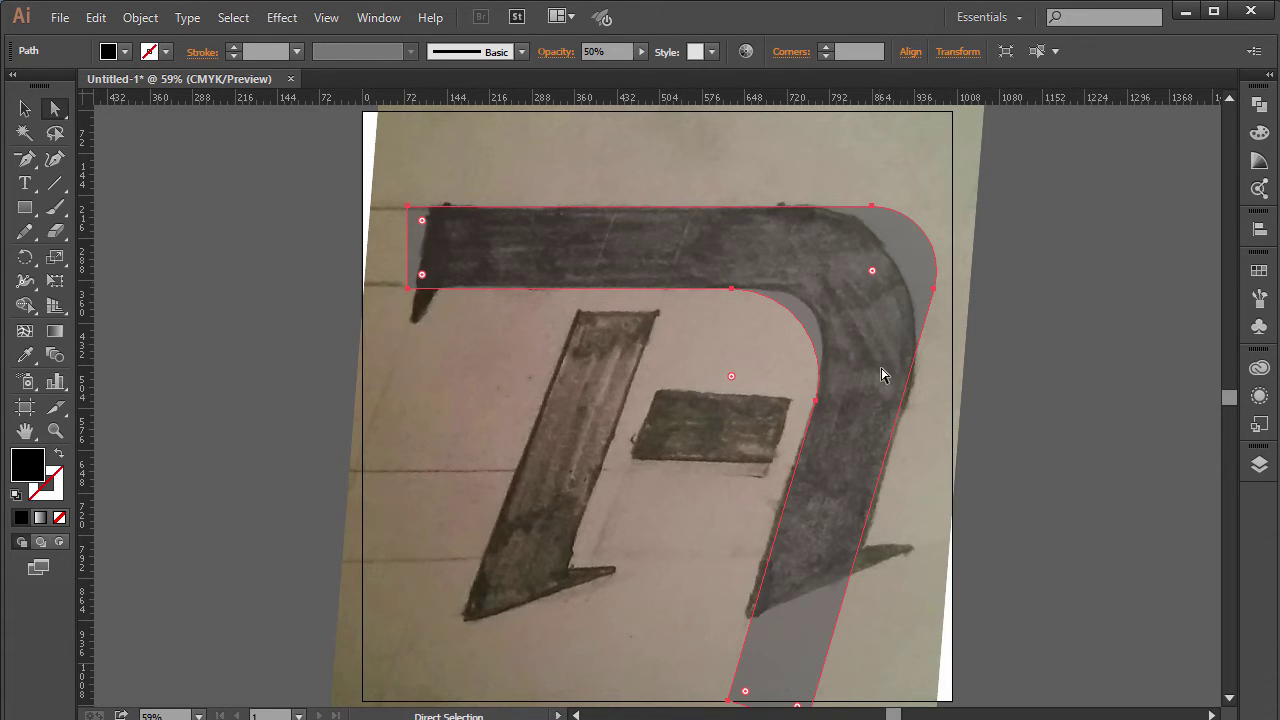
Undo the outer corner's rounding and delete the extra anchor point on the leg's outer edge just below it.
key(ctrl+z)
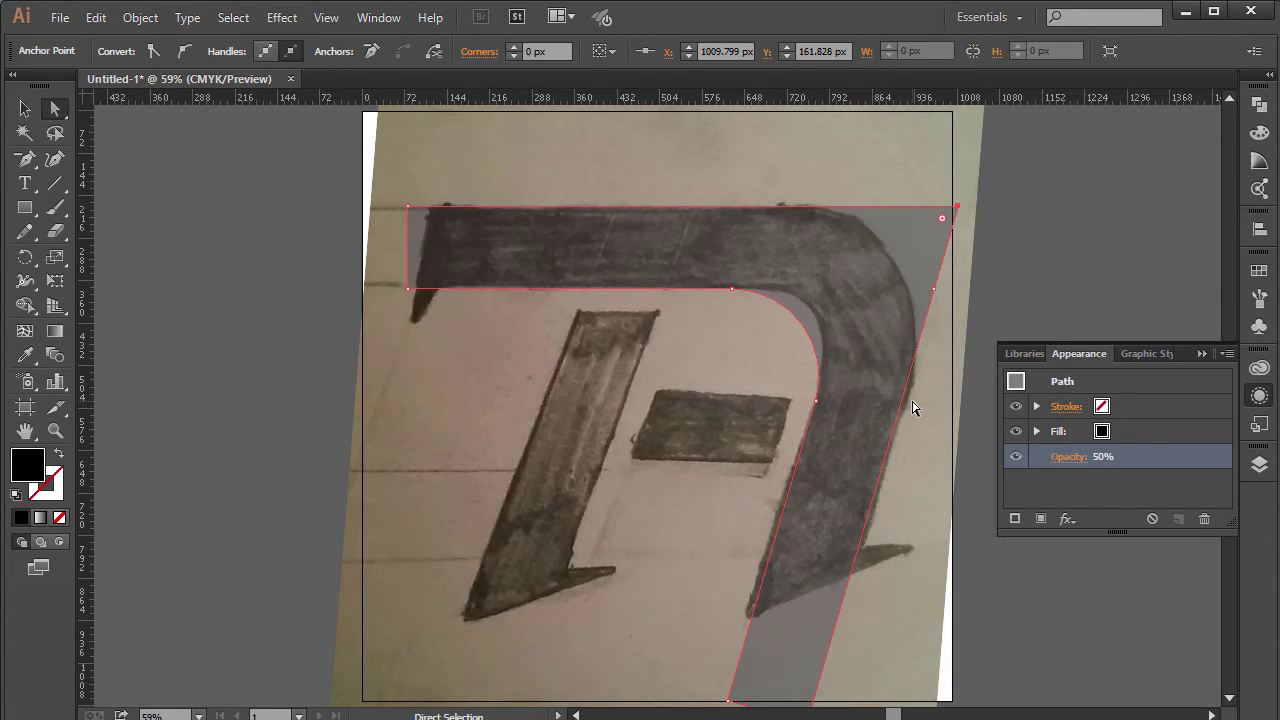
click(934, 290)
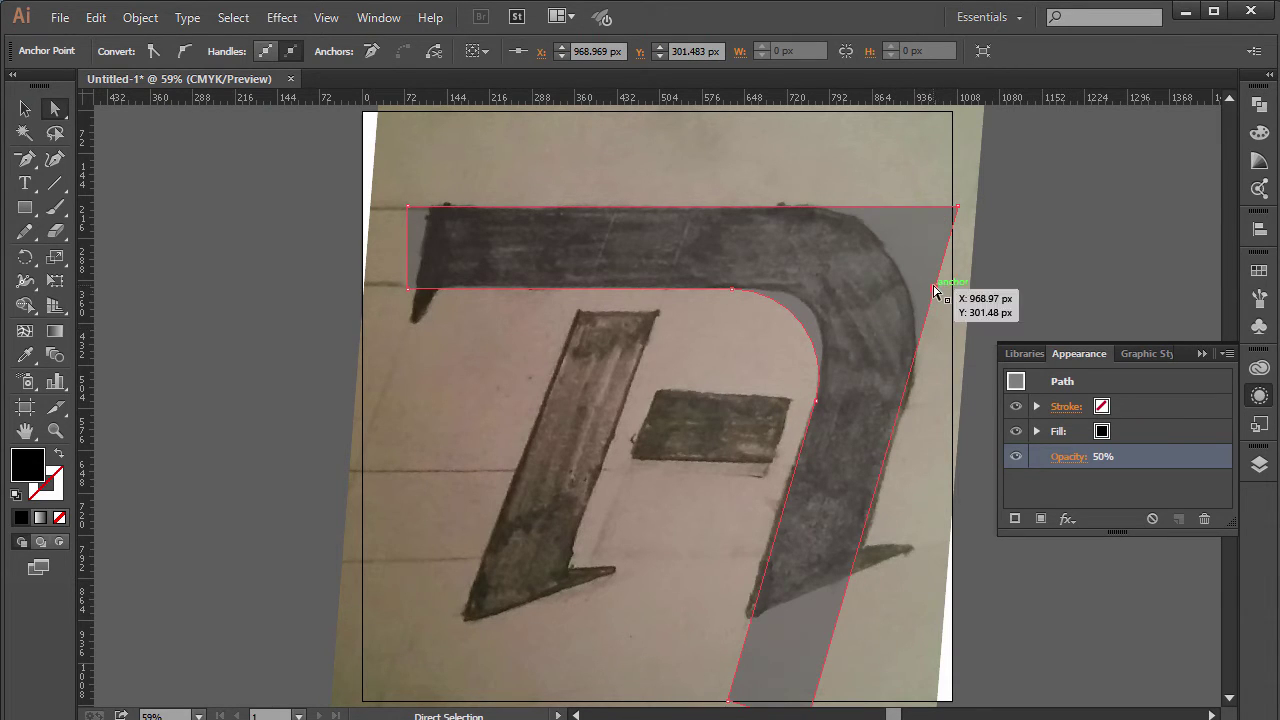
key(p)
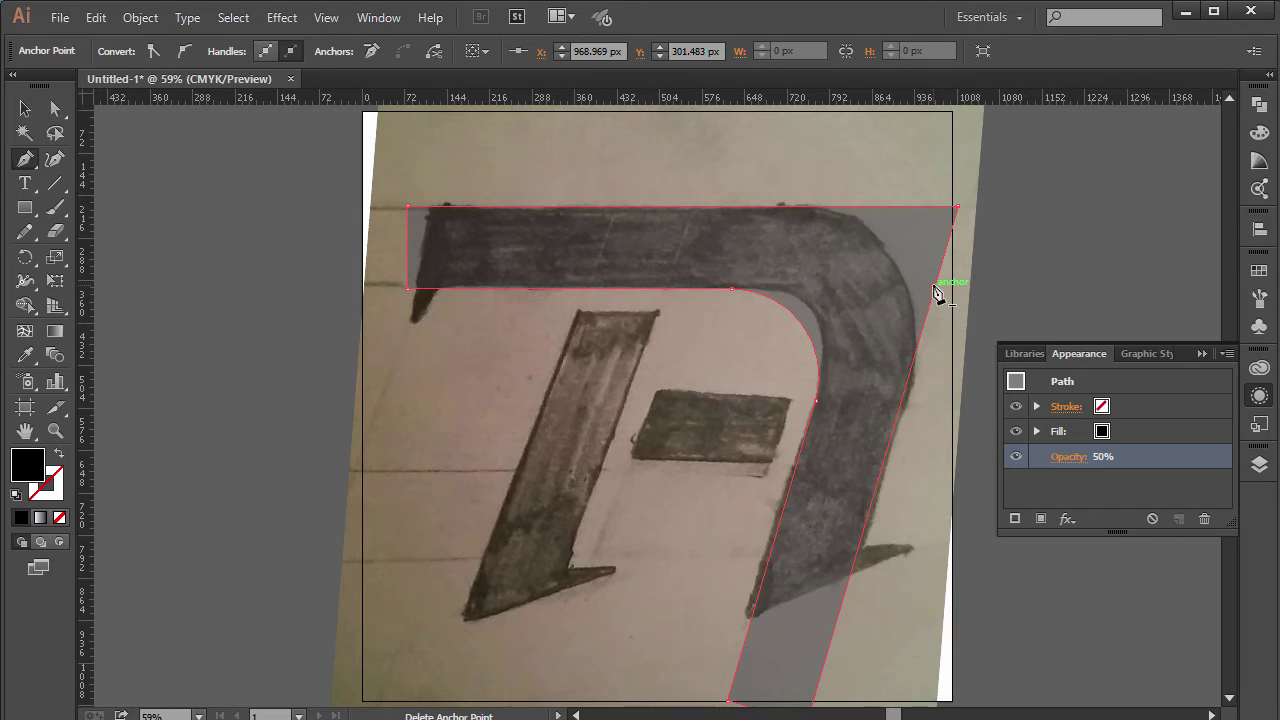
click(934, 290)
key(v)
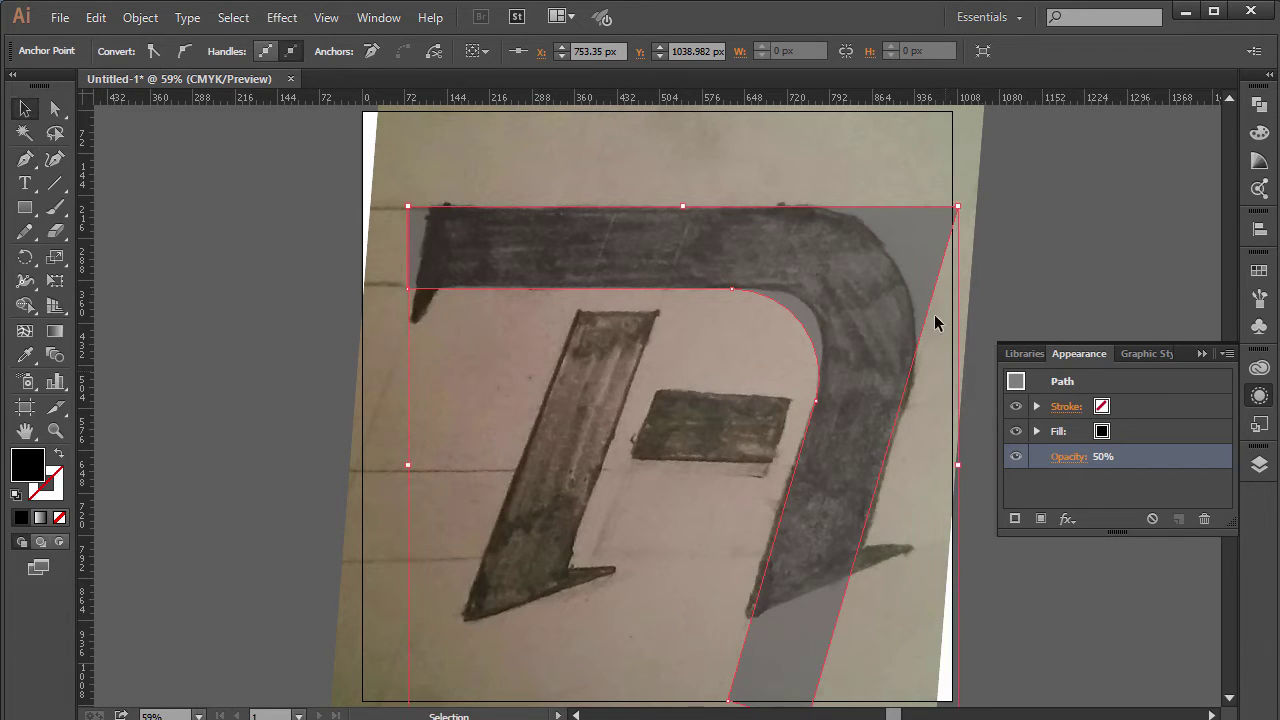
click(1013, 227)
Remove the rounding from the bend's inner corner to make it sharp again.
click(825, 317)
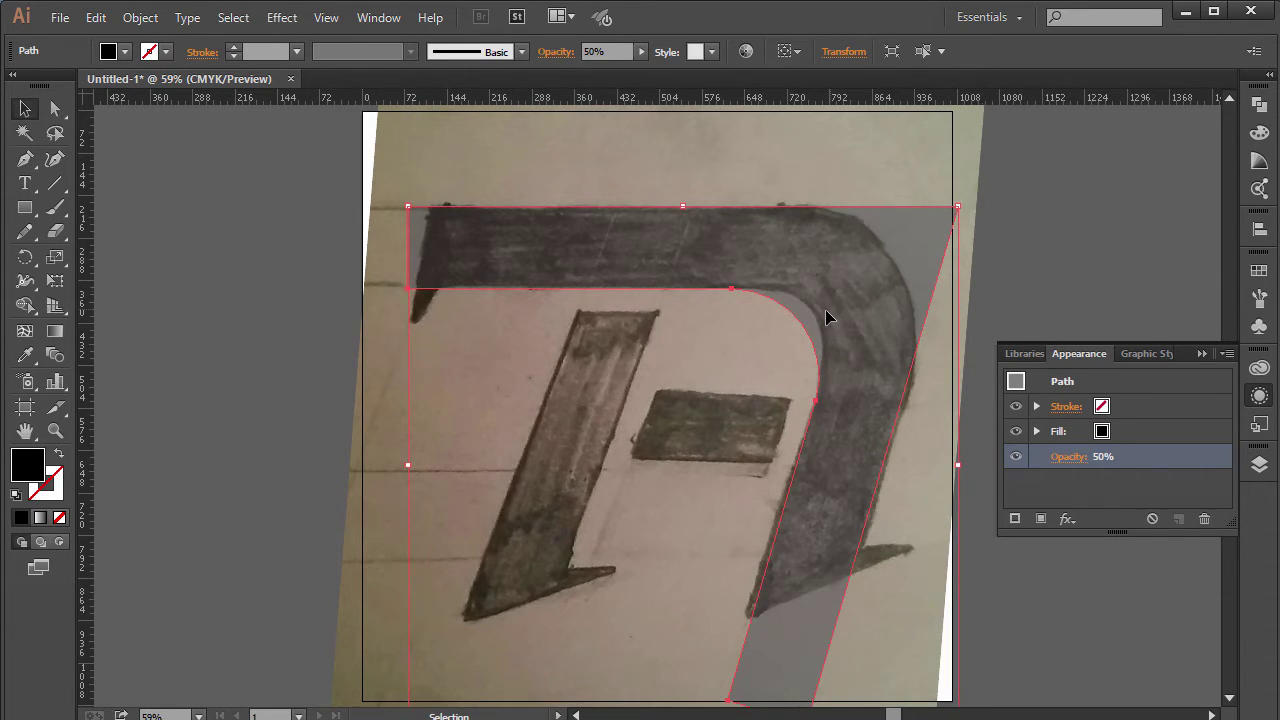
mouse_move(738, 292)
mouse_down()
mouse_move(752, 292)
mouse_move(738, 292)
mouse_up()
key(a)
drag(734, 380, 940, 292)
Round the bend's outer corner to about 214 px and its inner corner to about 109 px to follow the sketch.
click(955, 210)
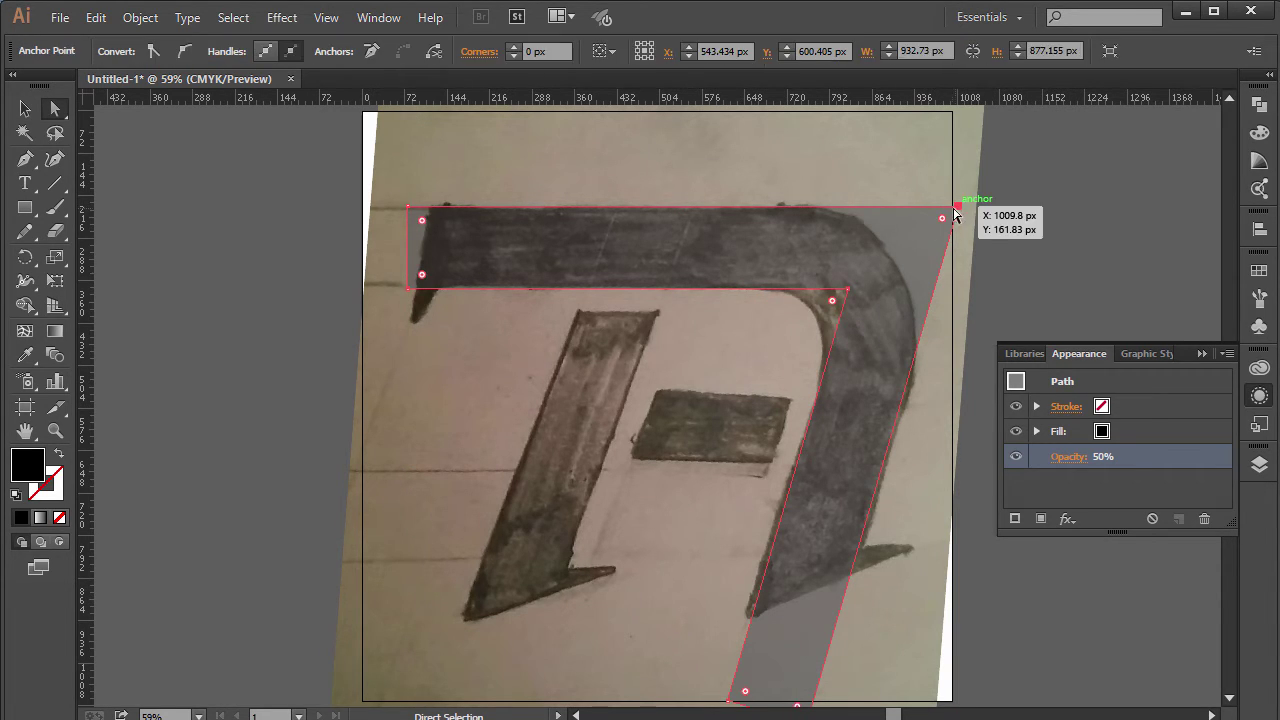
shift+click(847, 290)
drag(941, 222, 786, 332)
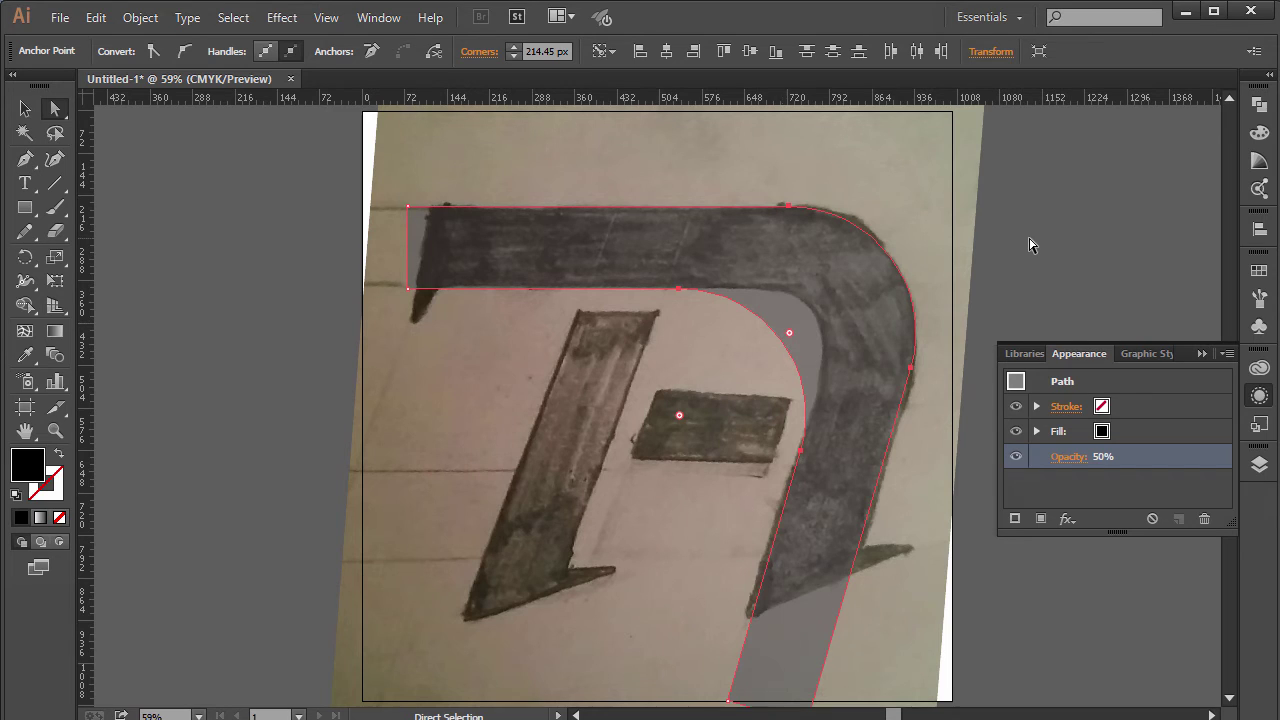
click(806, 452)
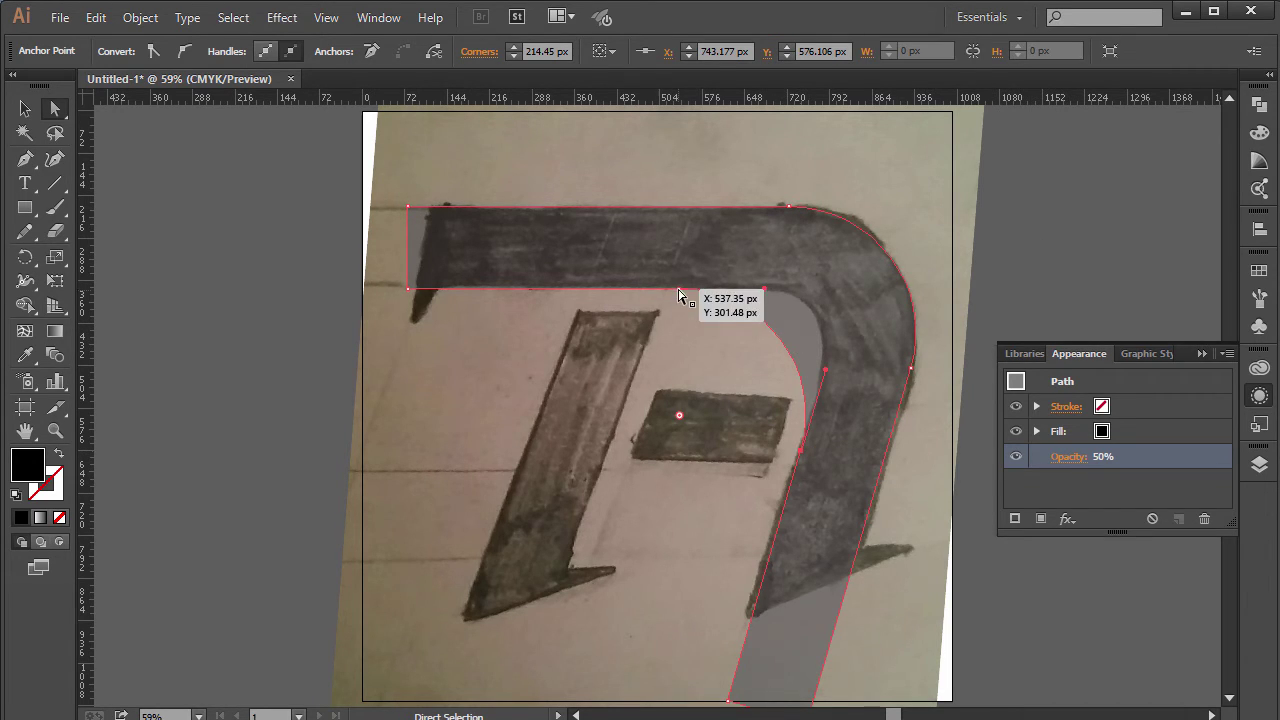
drag(679, 414, 769, 367)
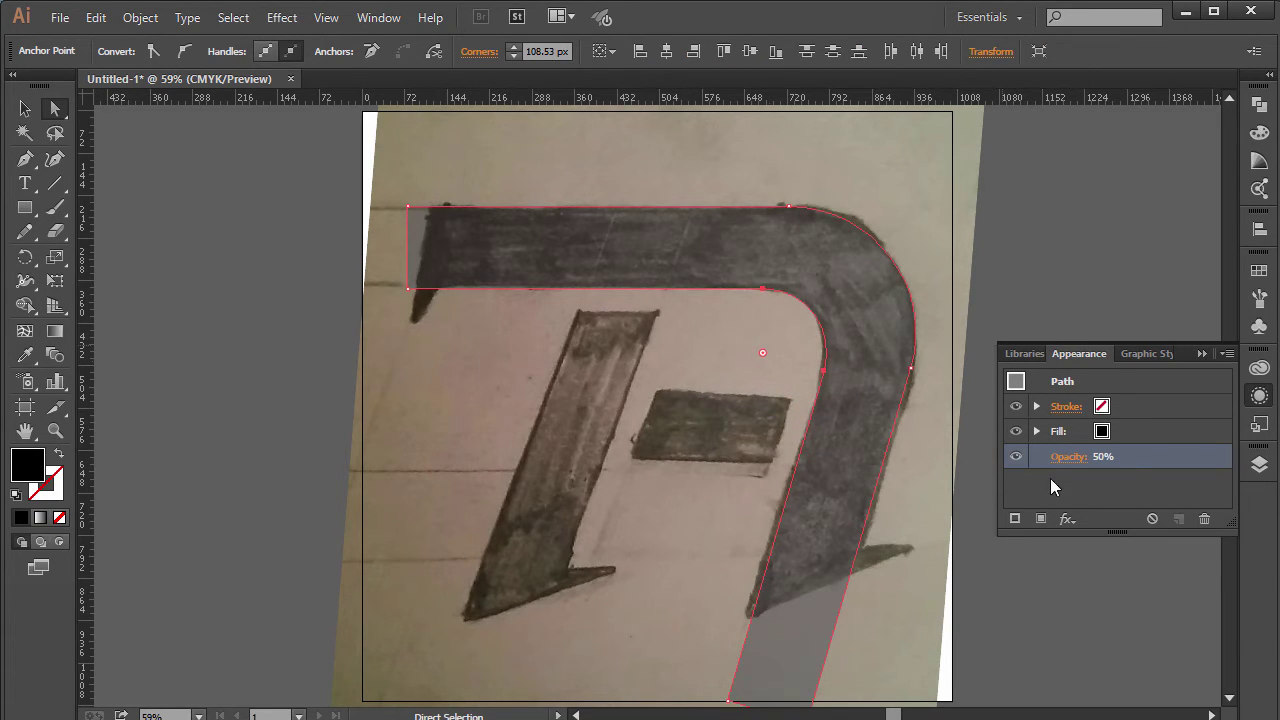
Set the bent shape's opacity back to 100% and deselect it.
click(1095, 457)
click(1022, 494)
text(100)
key(Return)
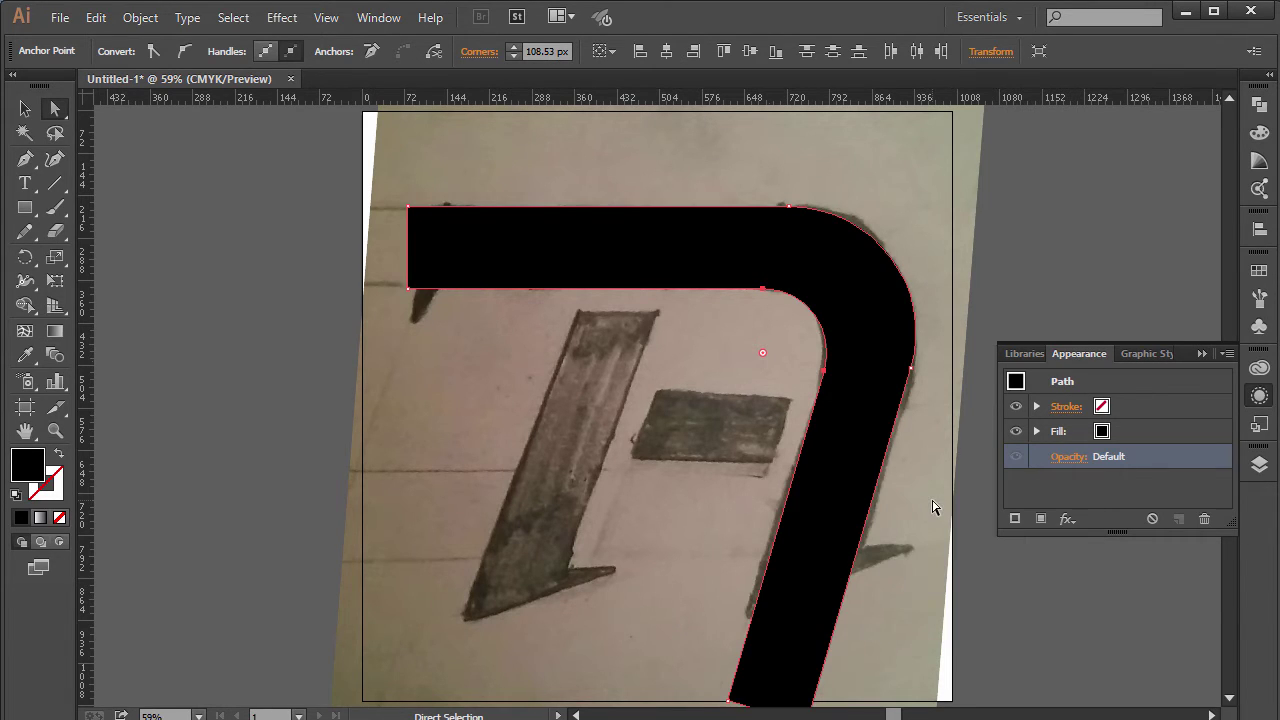
click(1037, 192)
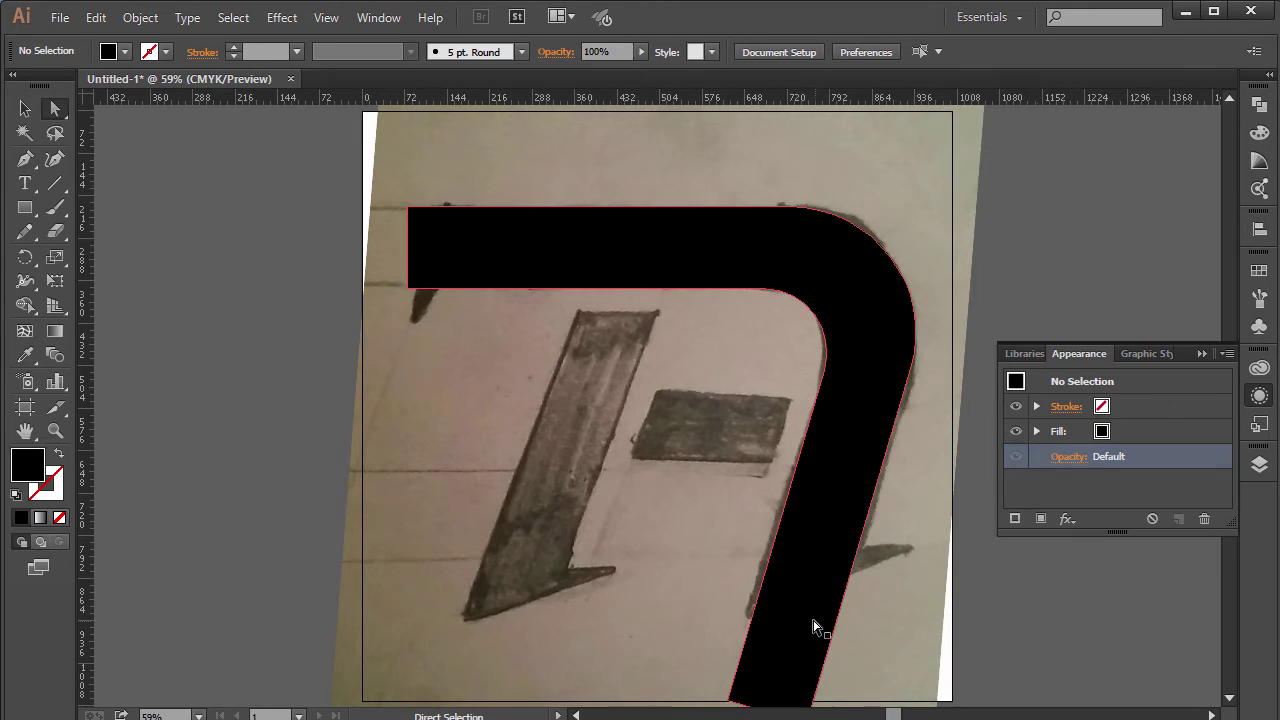
Draw a rectangle over the straight part of the horizontal bar, matching its full height and ending where the inner bend begins.
click(855, 440)
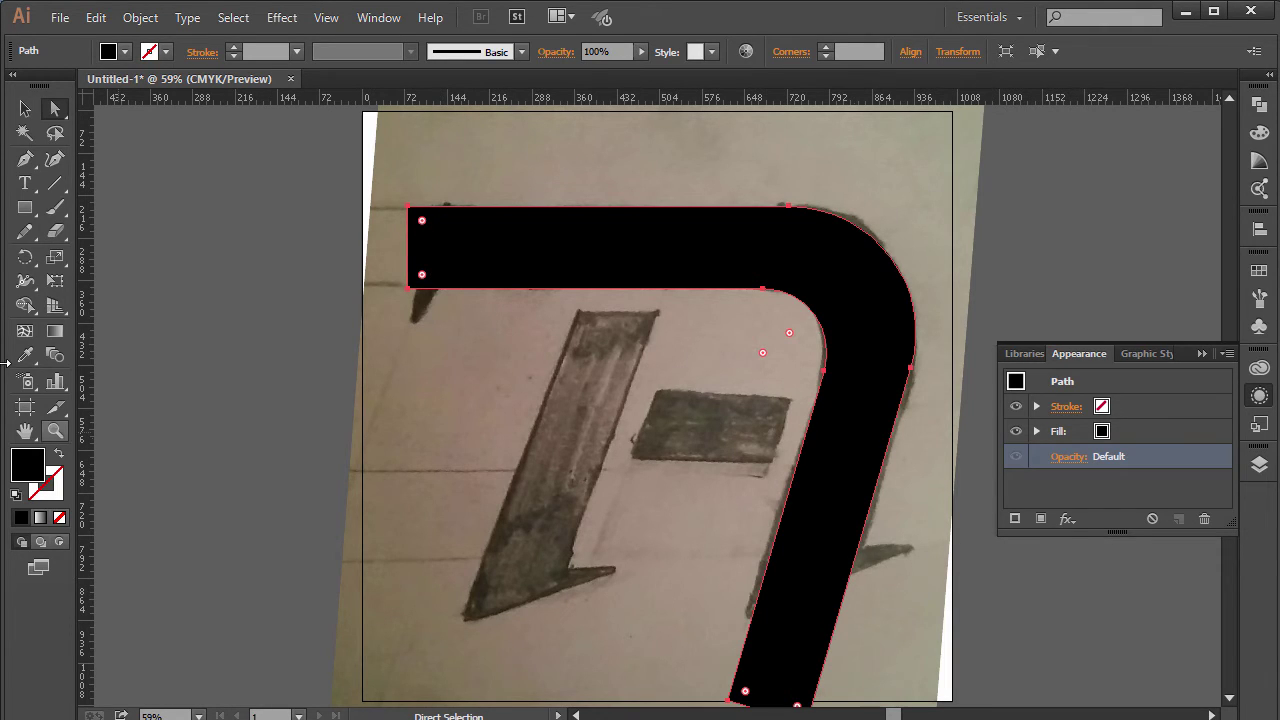
click(25, 207)
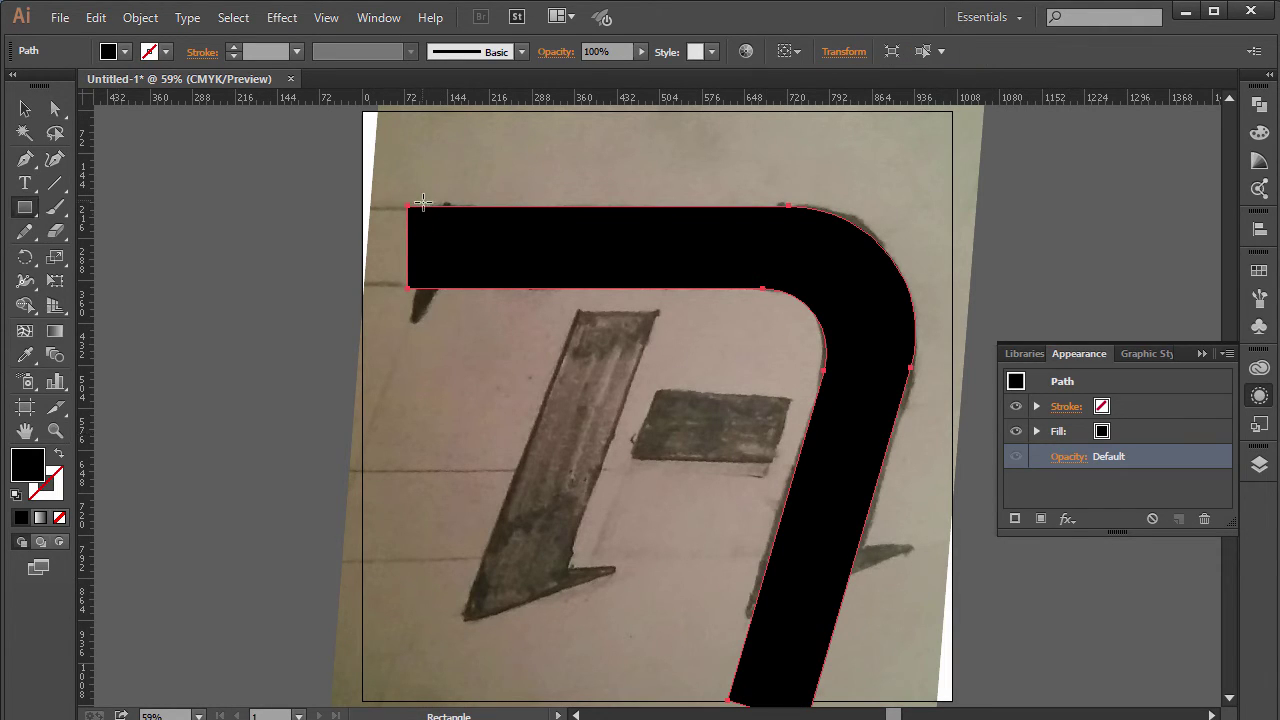
drag(407, 205, 762, 289)
key(ctrl)
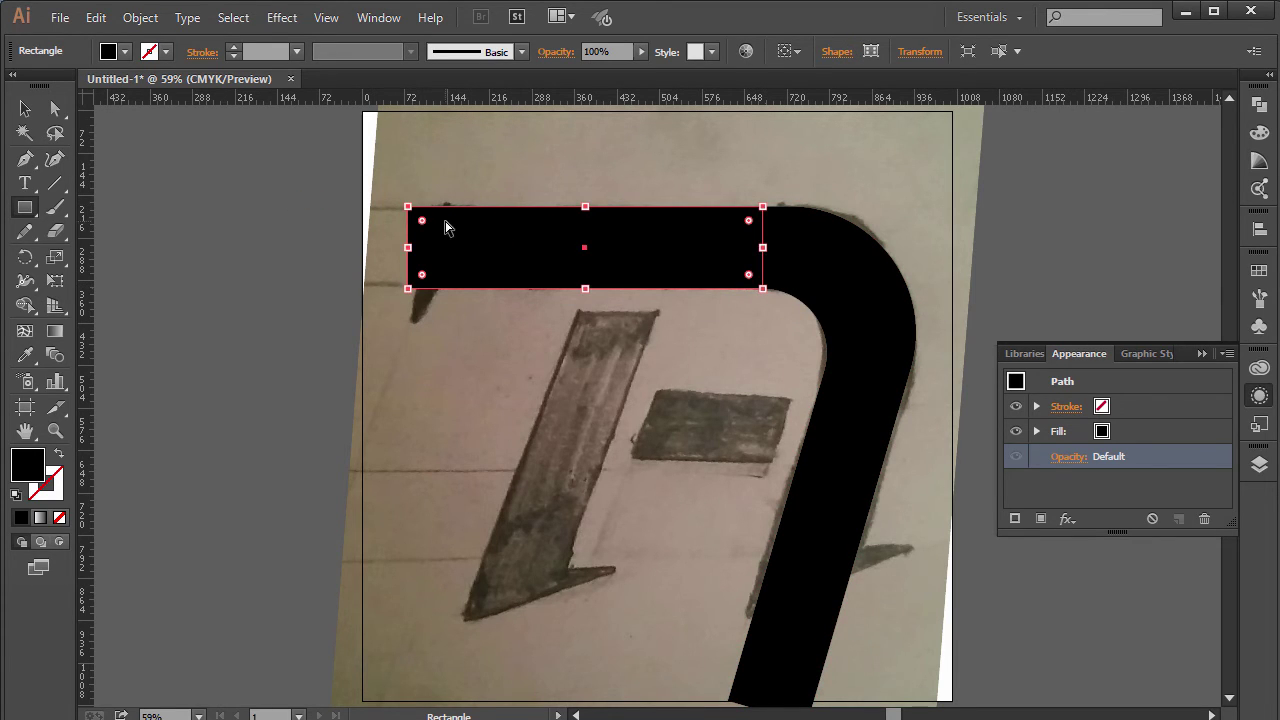
Show the guides, add a horizontal guide at the lowest point of the sketch's left leg, and hide the guides again.
key(ctrl+semicolon)
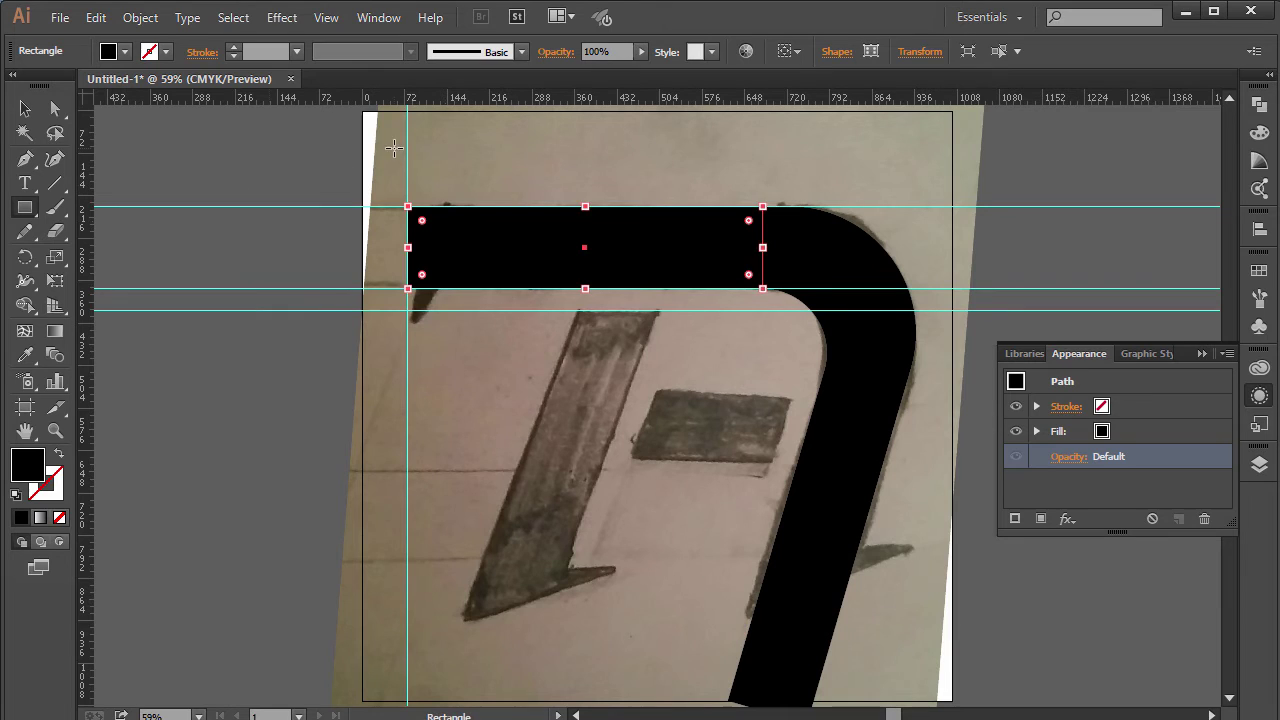
drag(507, 106, 542, 621)
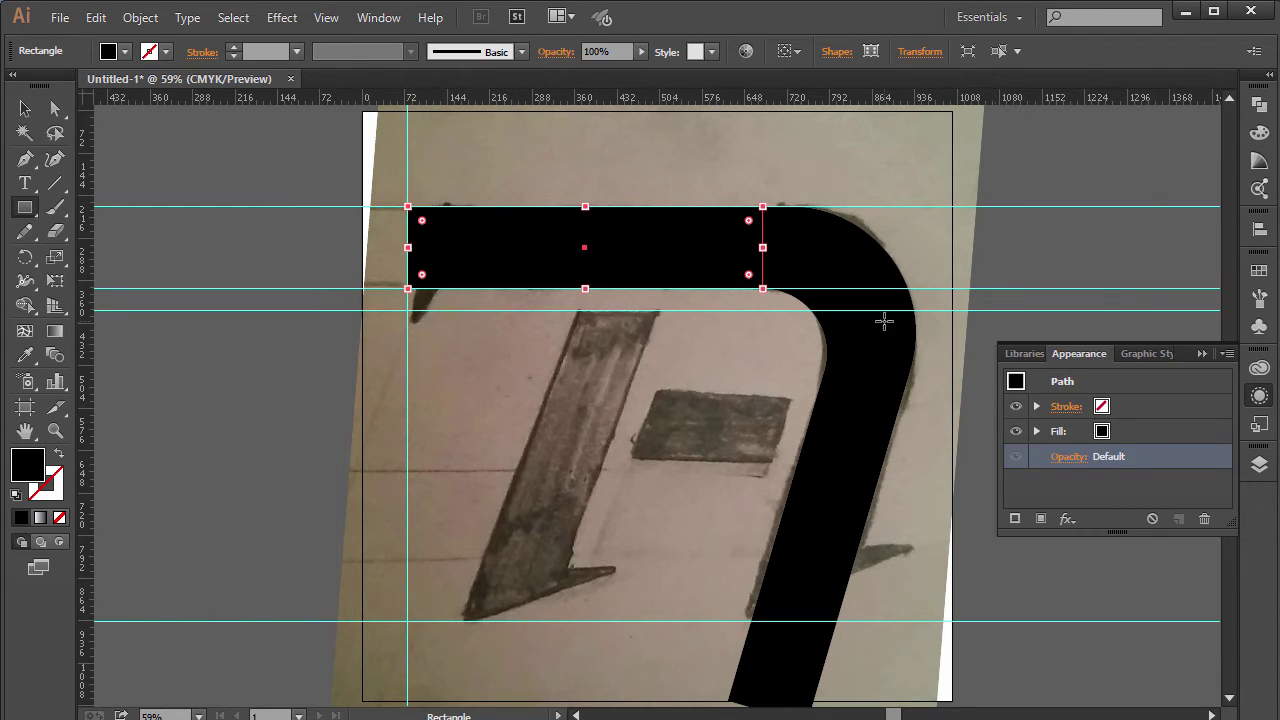
key(ctrl+semicolon)
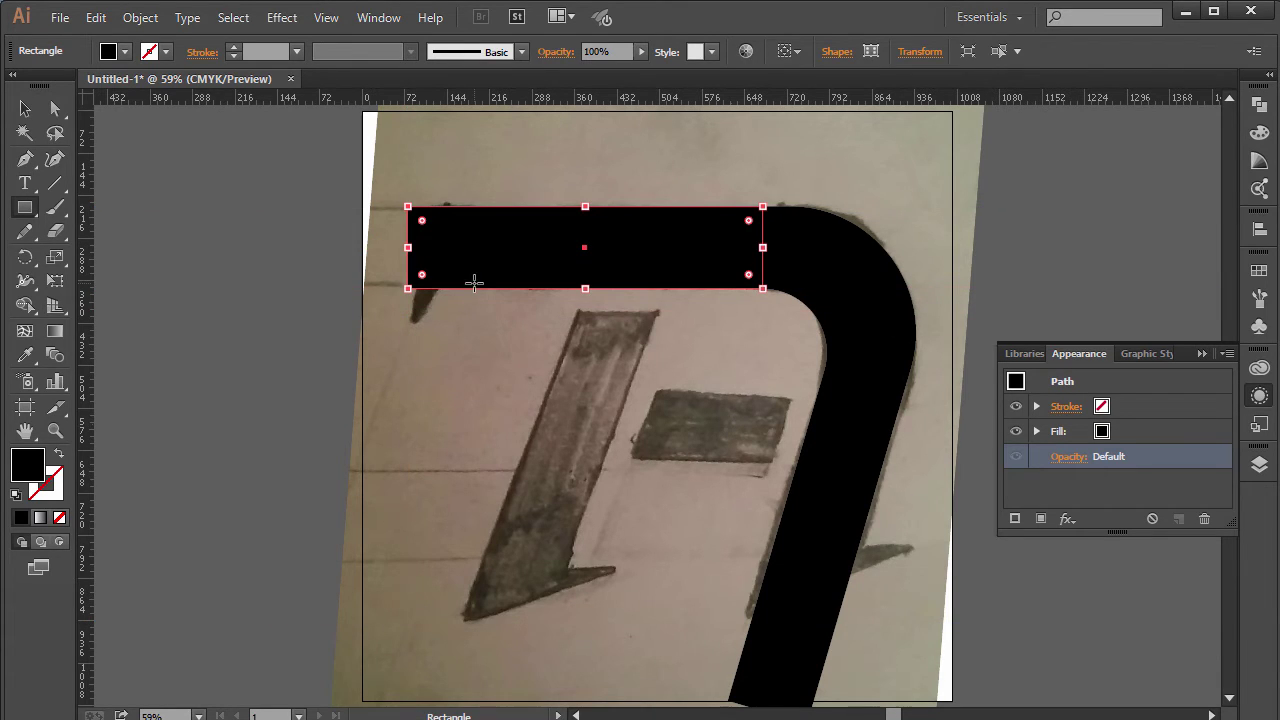
Rotate the new rectangle to match the slant of the existing right leg and place it over the sketch's left leg.
click(22, 109)
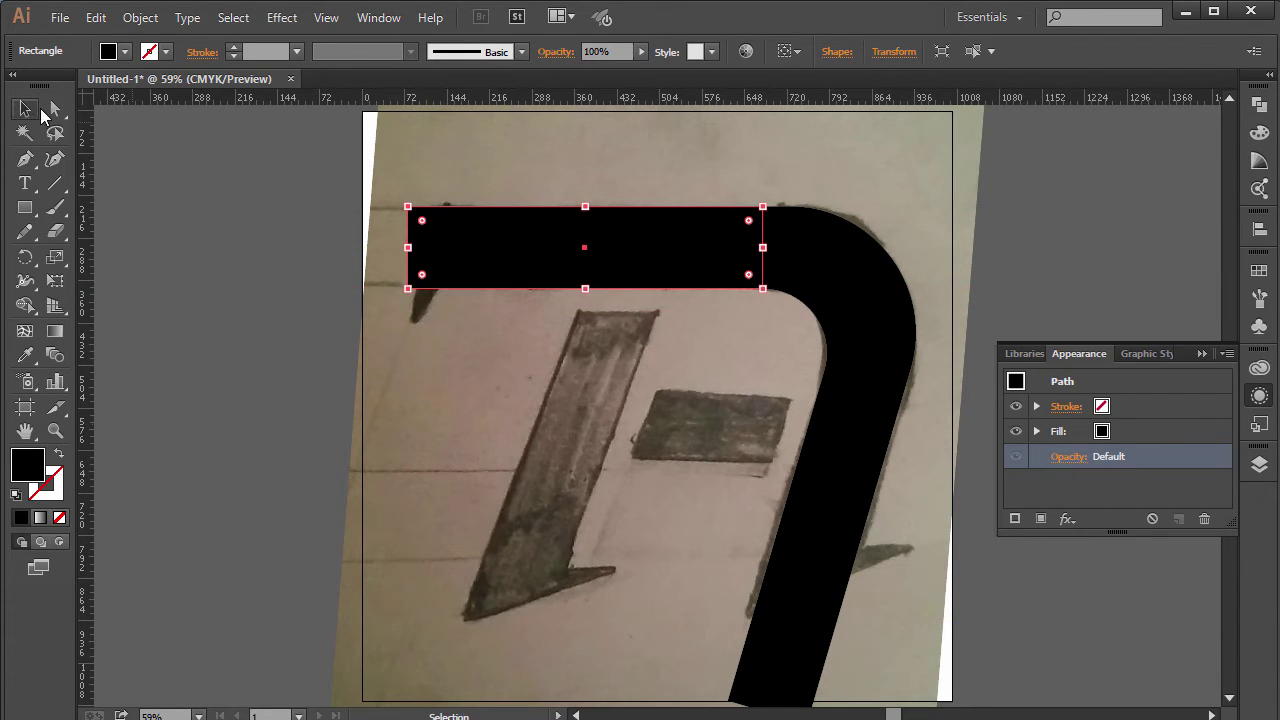
drag(496, 252, 485, 466)
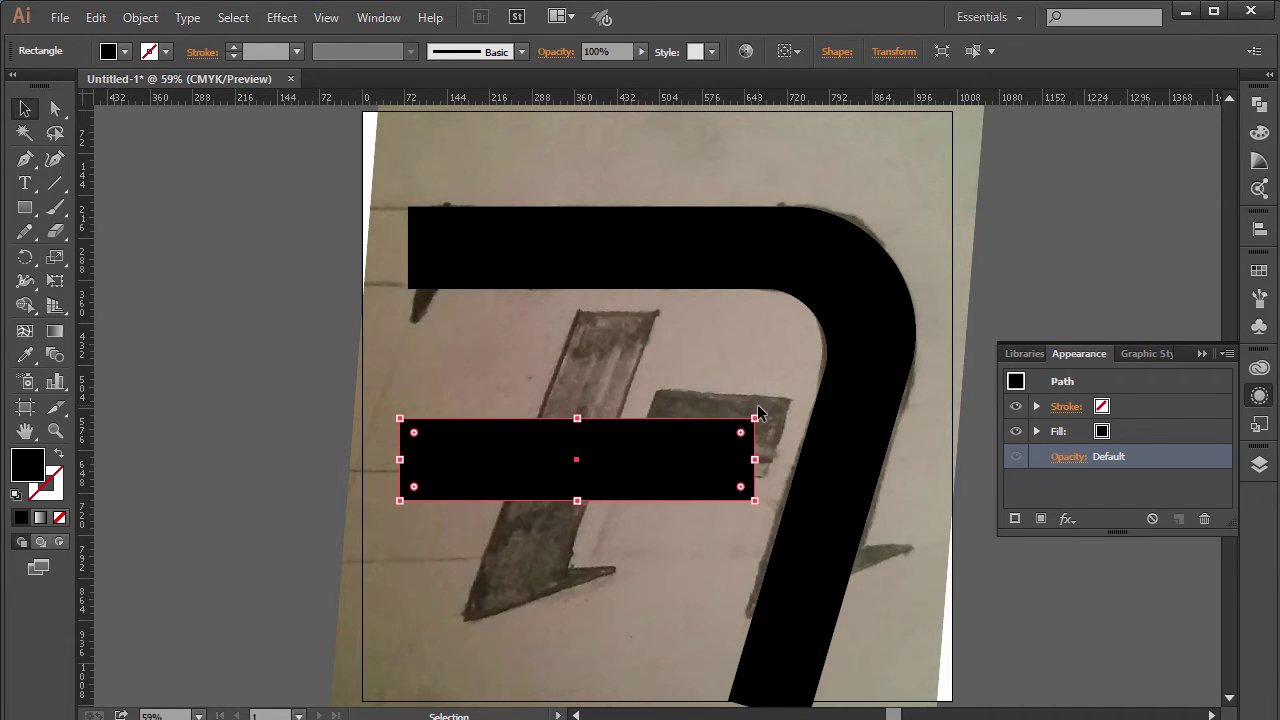
drag(764, 414, 595, 341)
drag(608, 392, 860, 446)
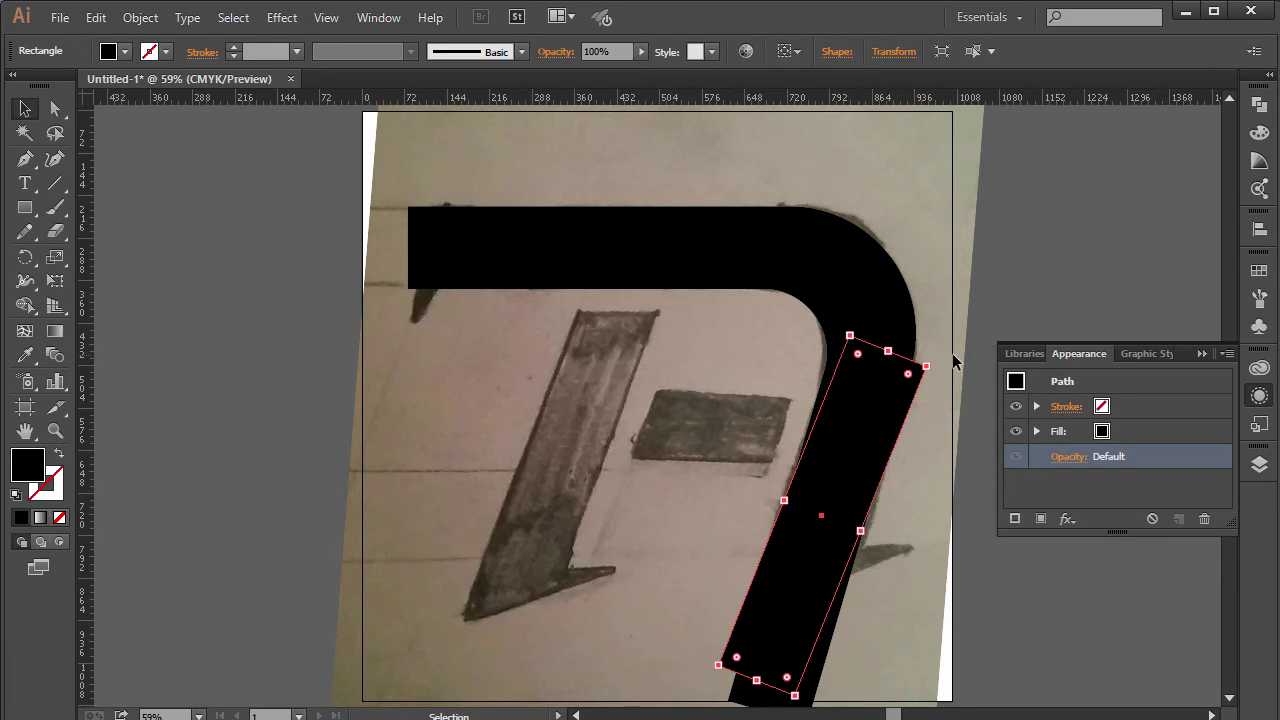
drag(938, 361, 913, 344)
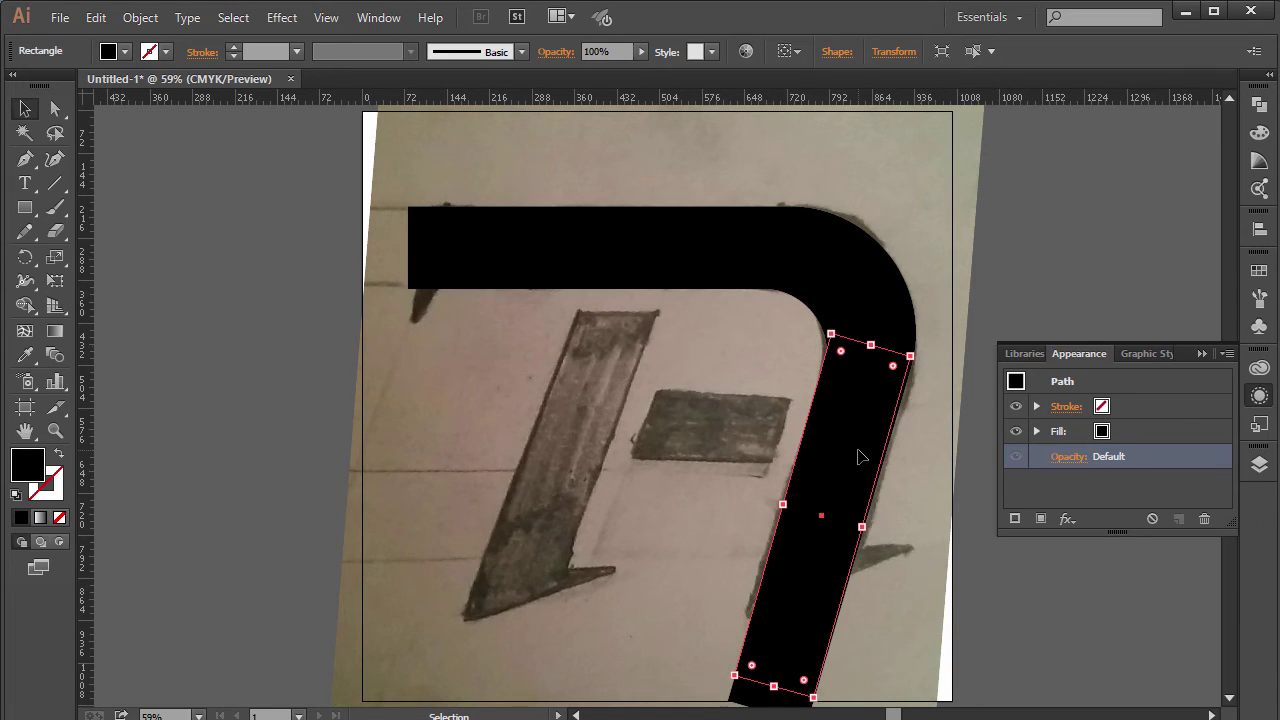
drag(860, 458, 605, 393)
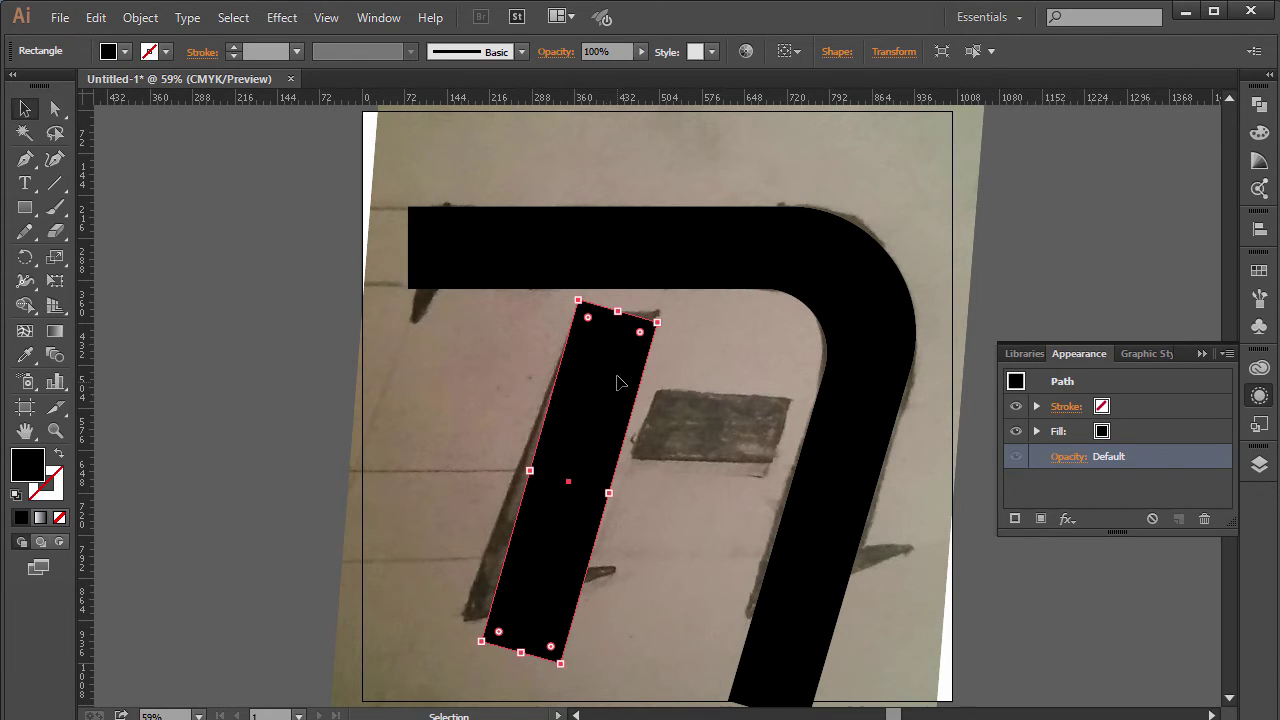
Show the guides, then shift and lengthen the slanted rectangle so both its ends extend past the guides bounding the left leg.
key(a)
key(ctrl+semicolon)
key(v)
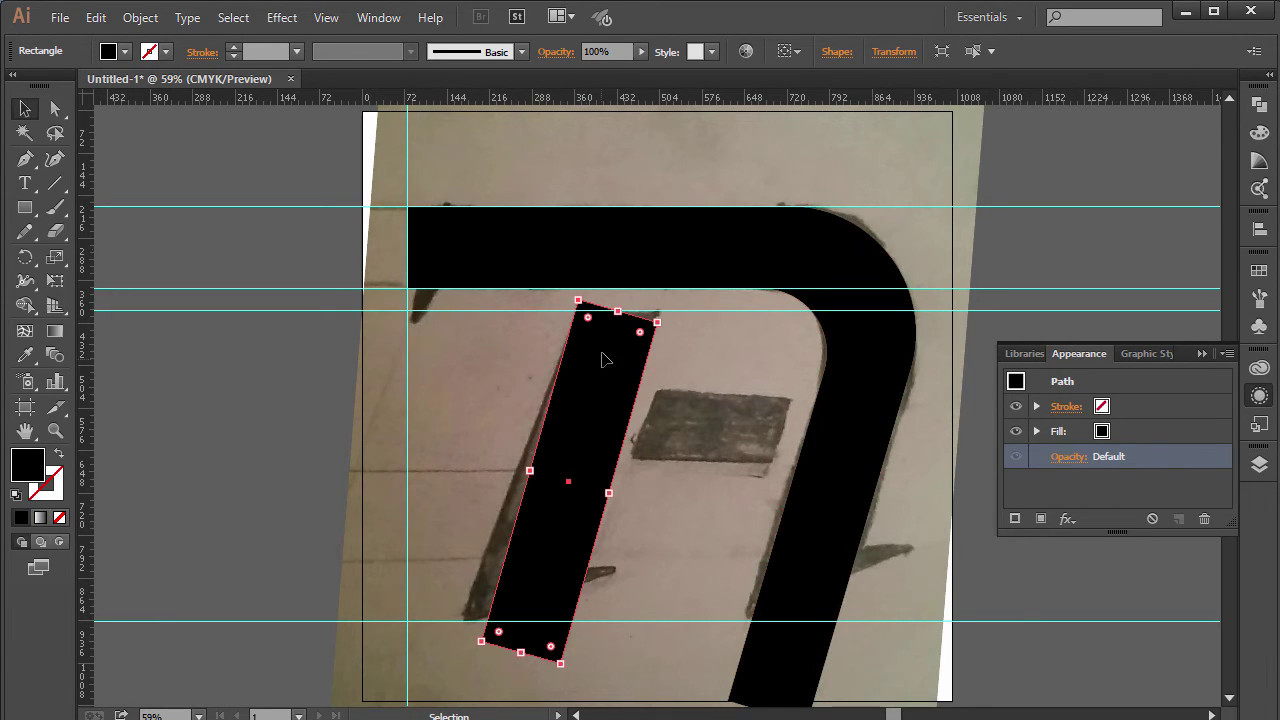
drag(602, 380, 611, 344)
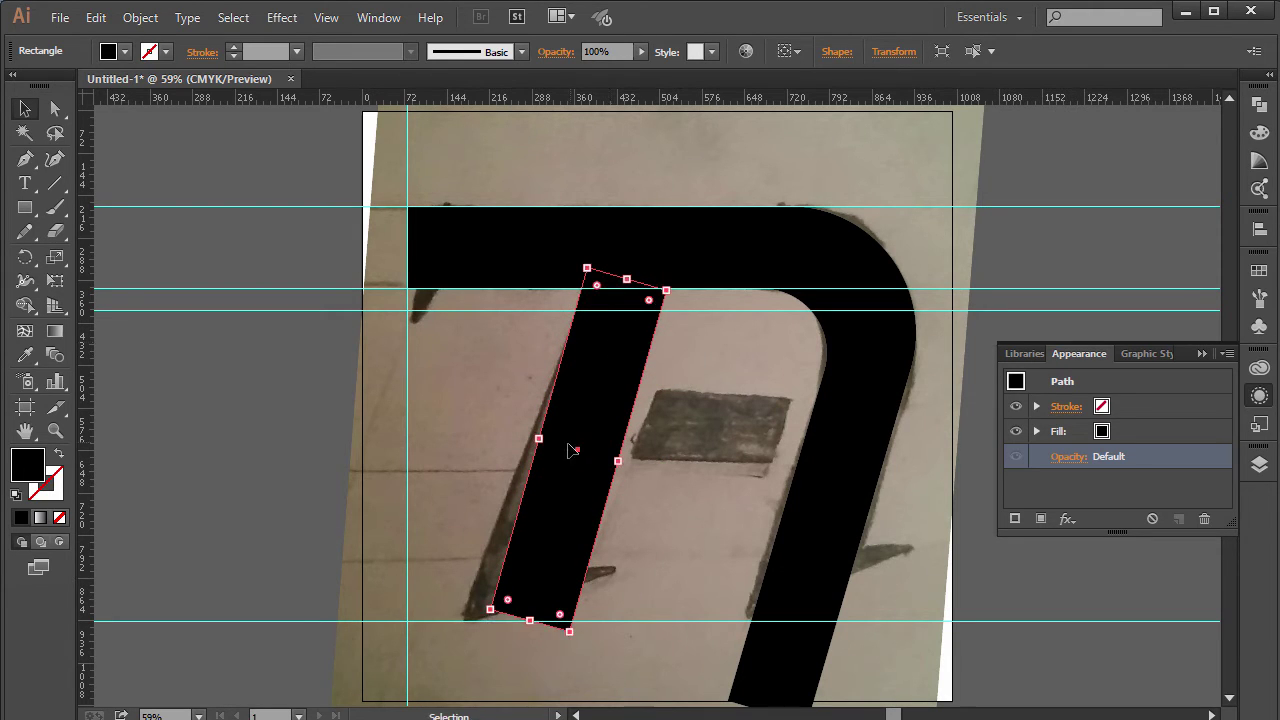
drag(529, 623, 521, 652)
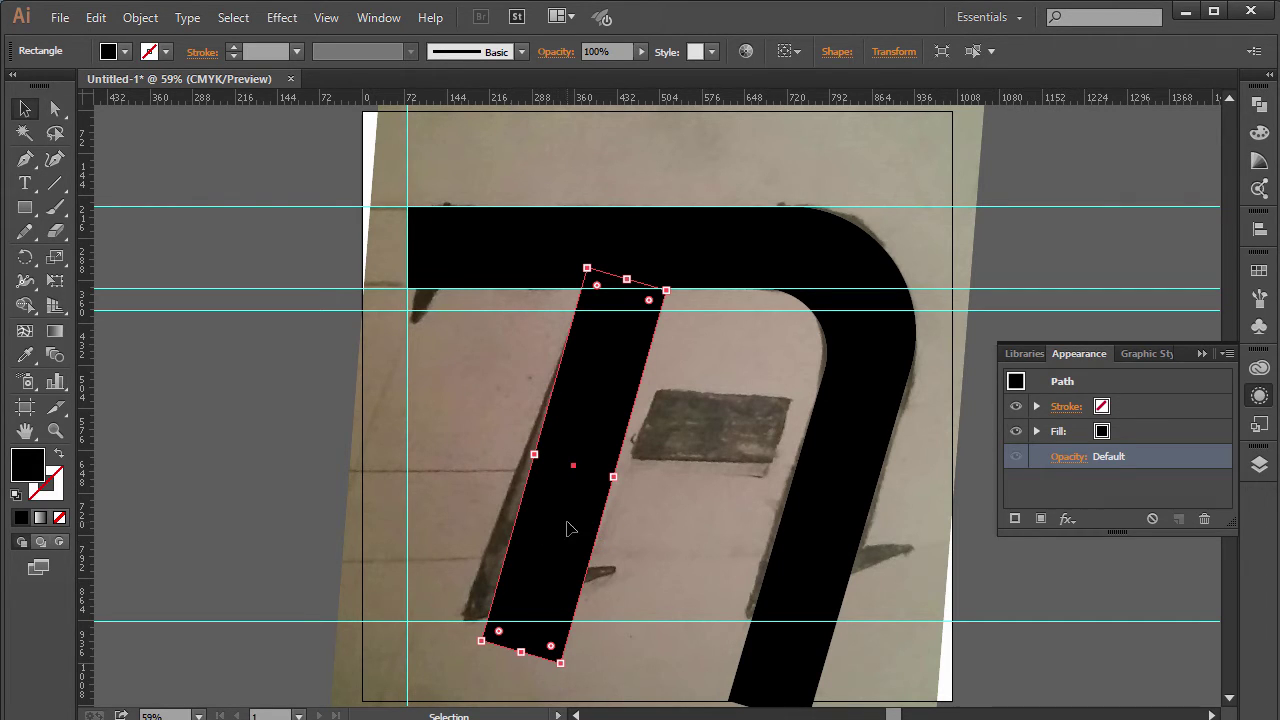
key(shift+Left)
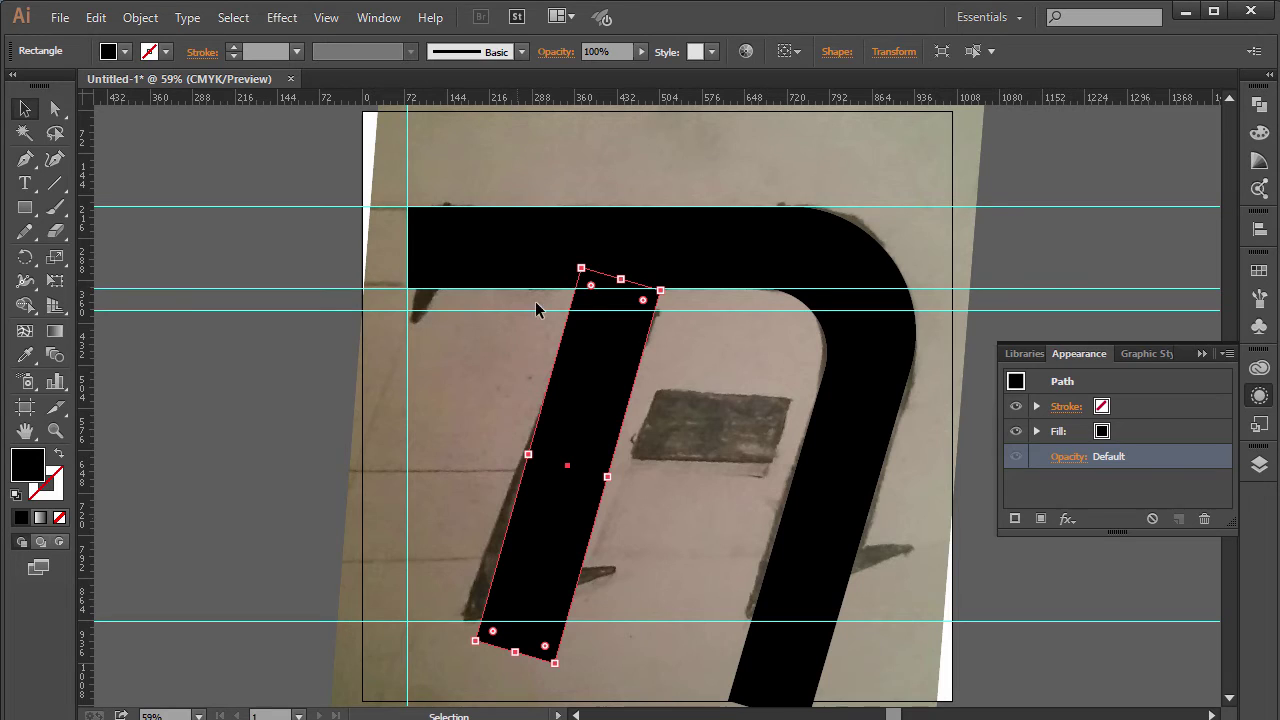
click(26, 210)
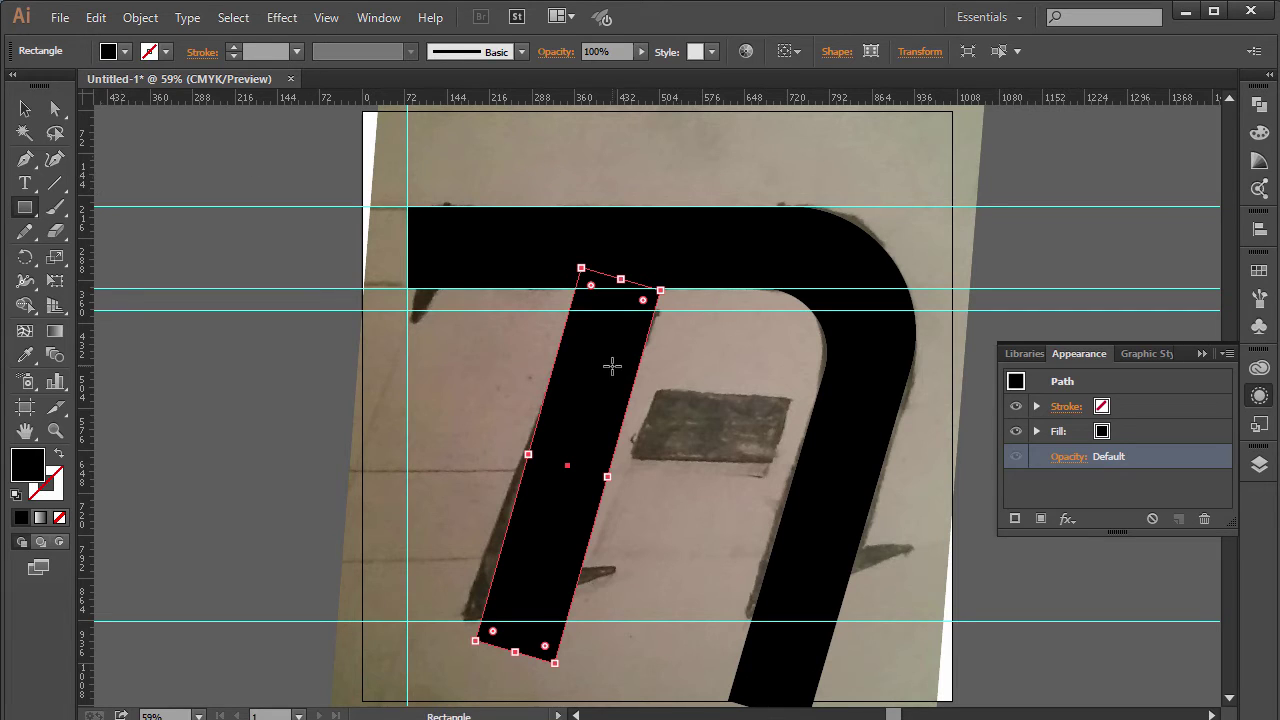
key(a)
drag(660, 291, 660, 310)
key(ctrl+z)
key(ctrl+z)
click(470, 365)
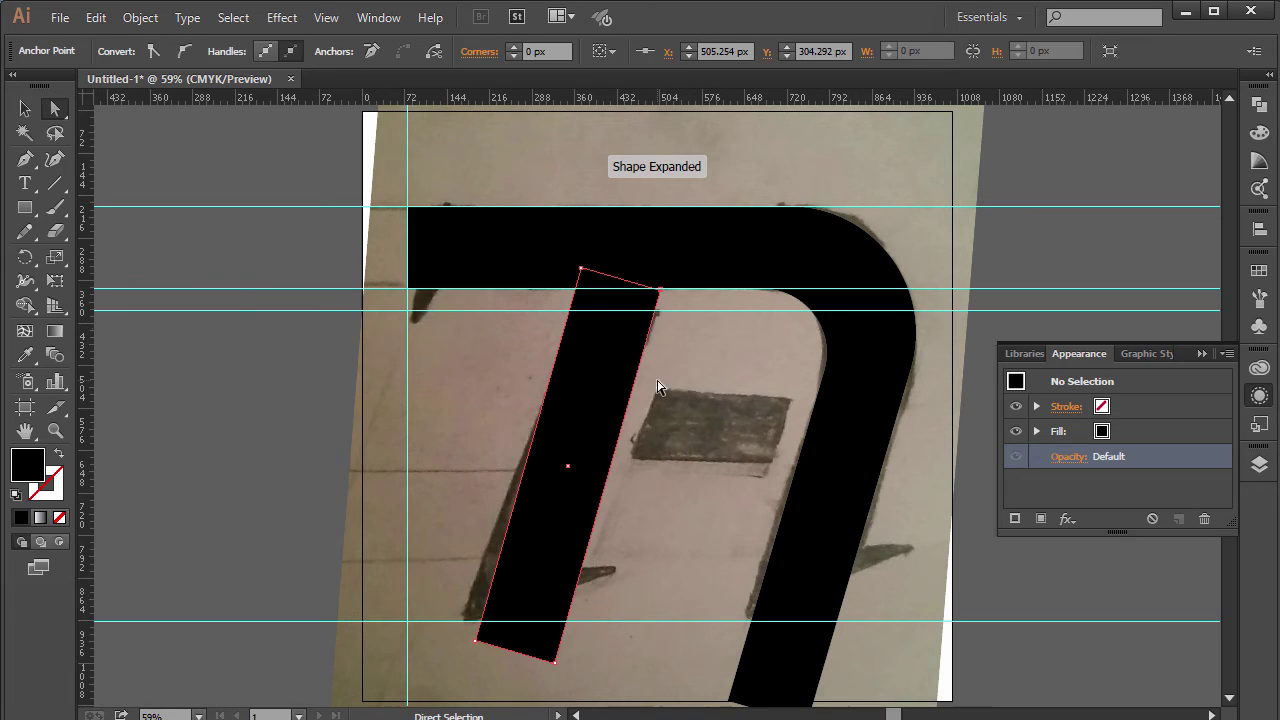
Draw a cutting rectangle across the left leg's upper end, with its lower edge on the guide just below the horizontal bar.
click(29, 211)
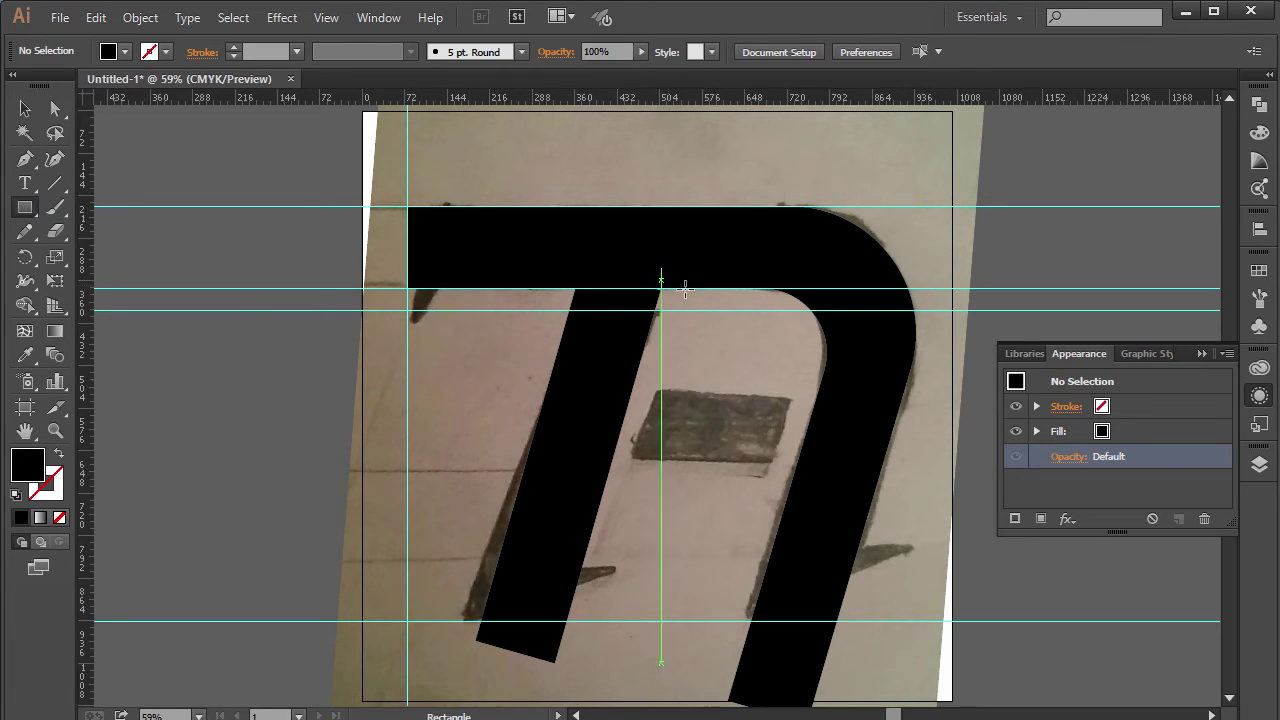
drag(721, 307, 486, 268)
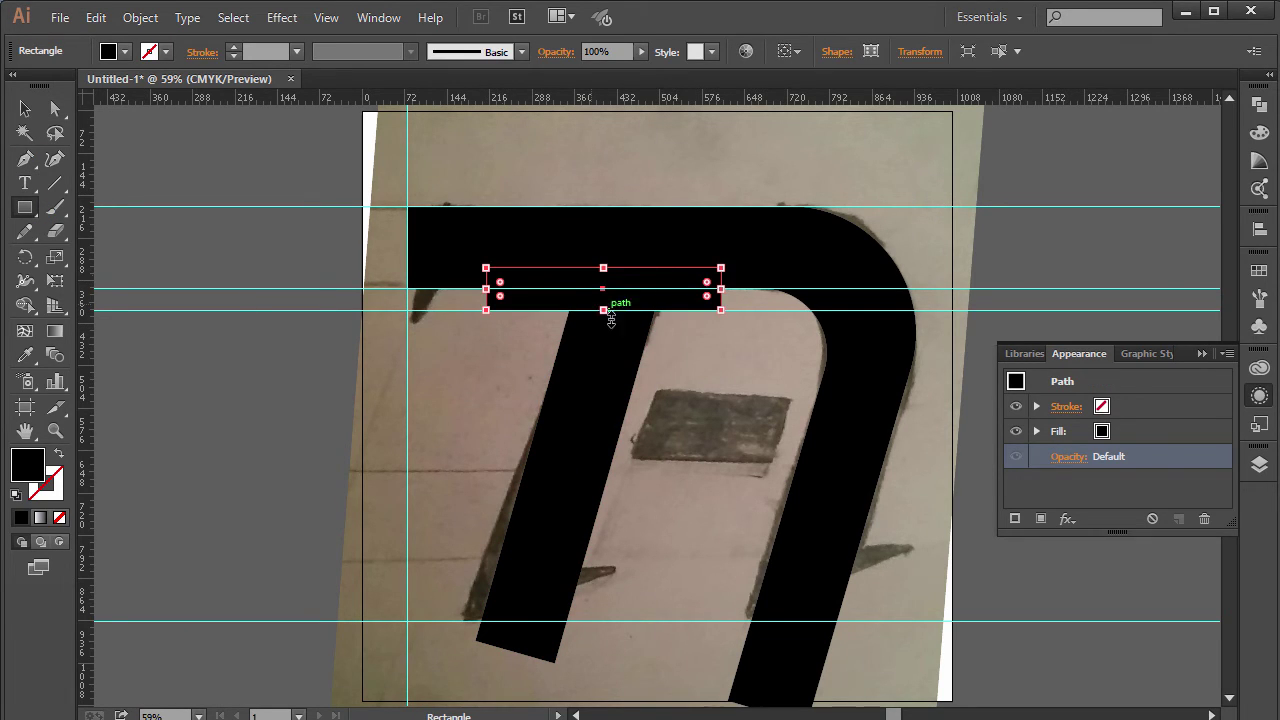
key(v)
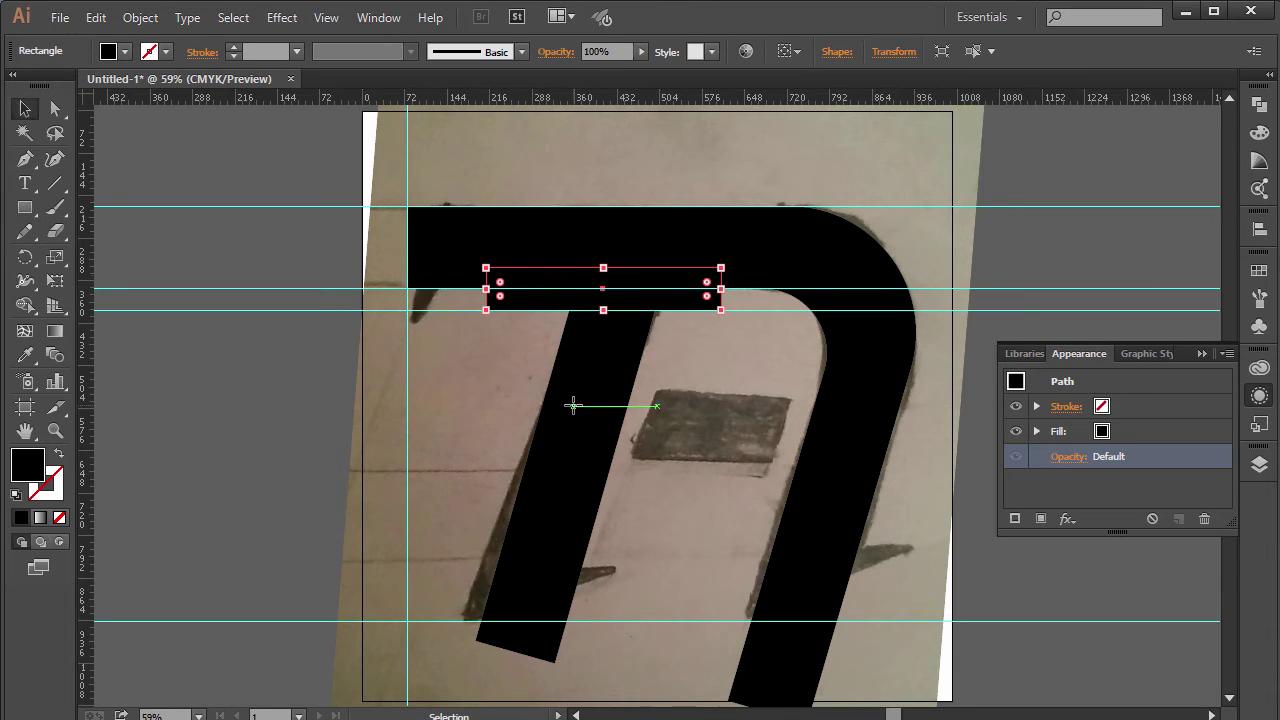
Select the cutting rectangle together with the left leg and remove their overlapping area with the Shape Builder tool.
click(690, 378)
click(566, 375)
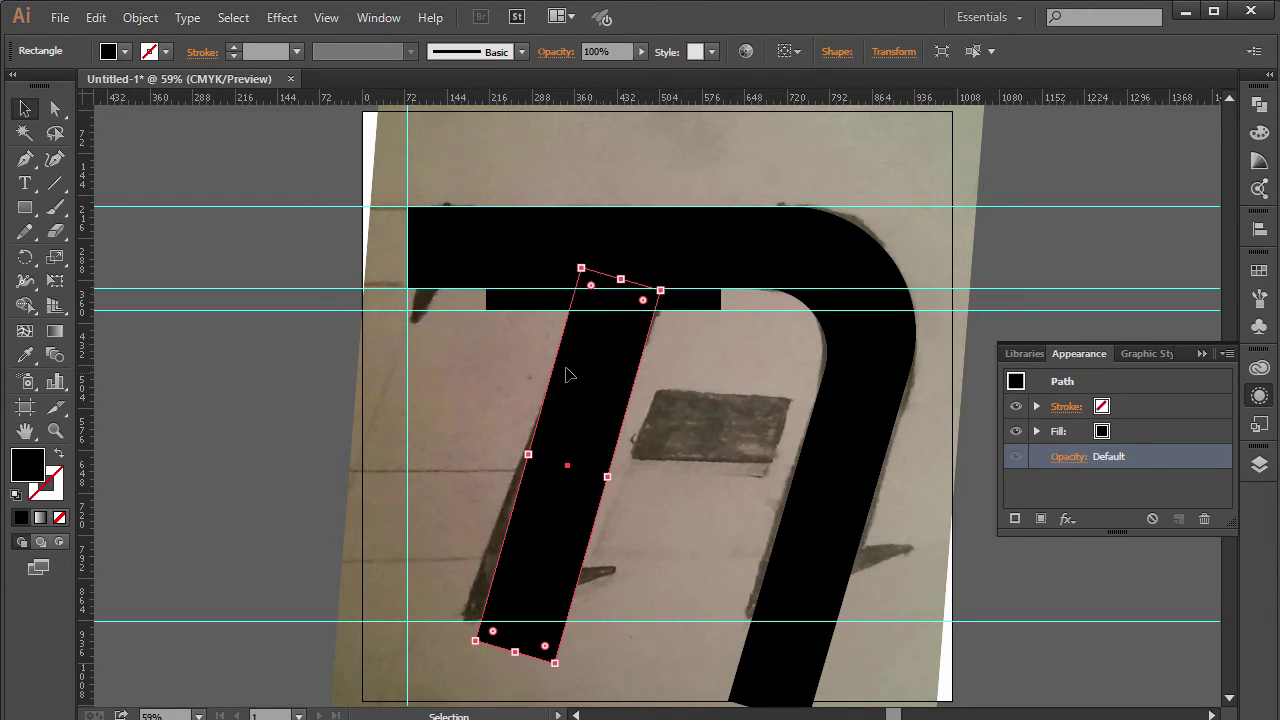
click(522, 346)
click(529, 300)
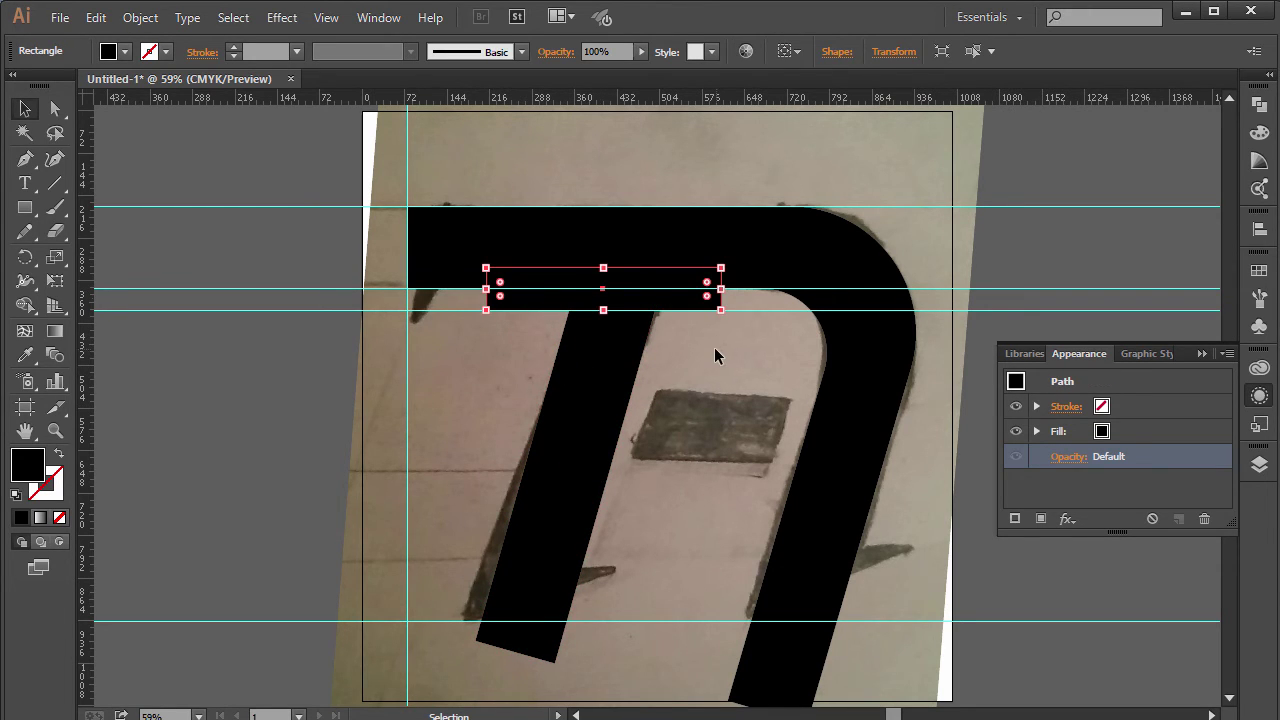
shift+click(610, 374)
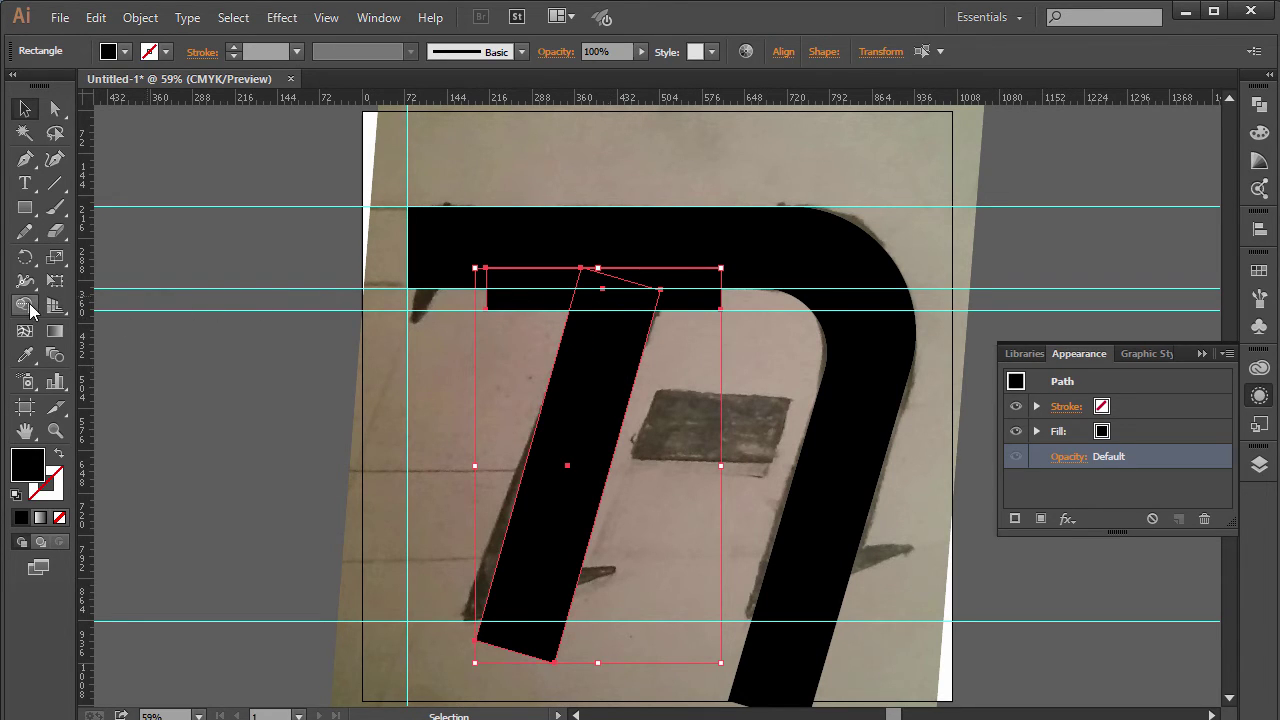
click(29, 307)
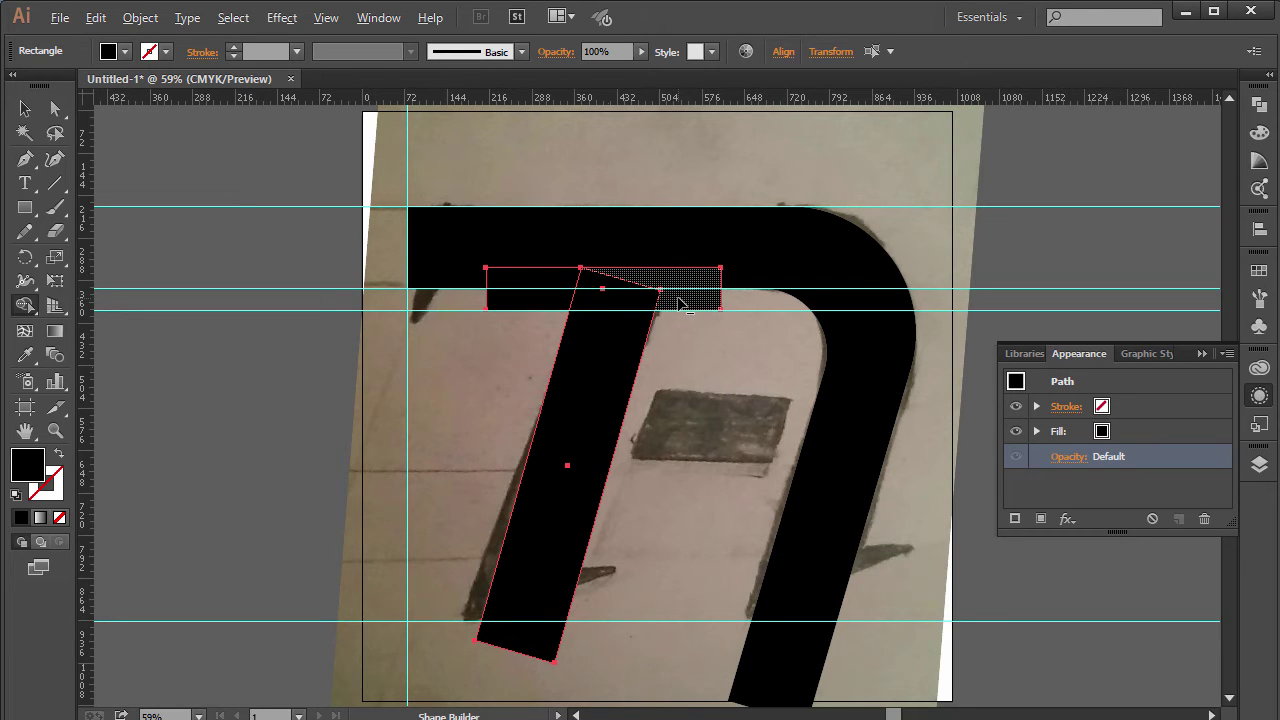
alt+click(628, 307)
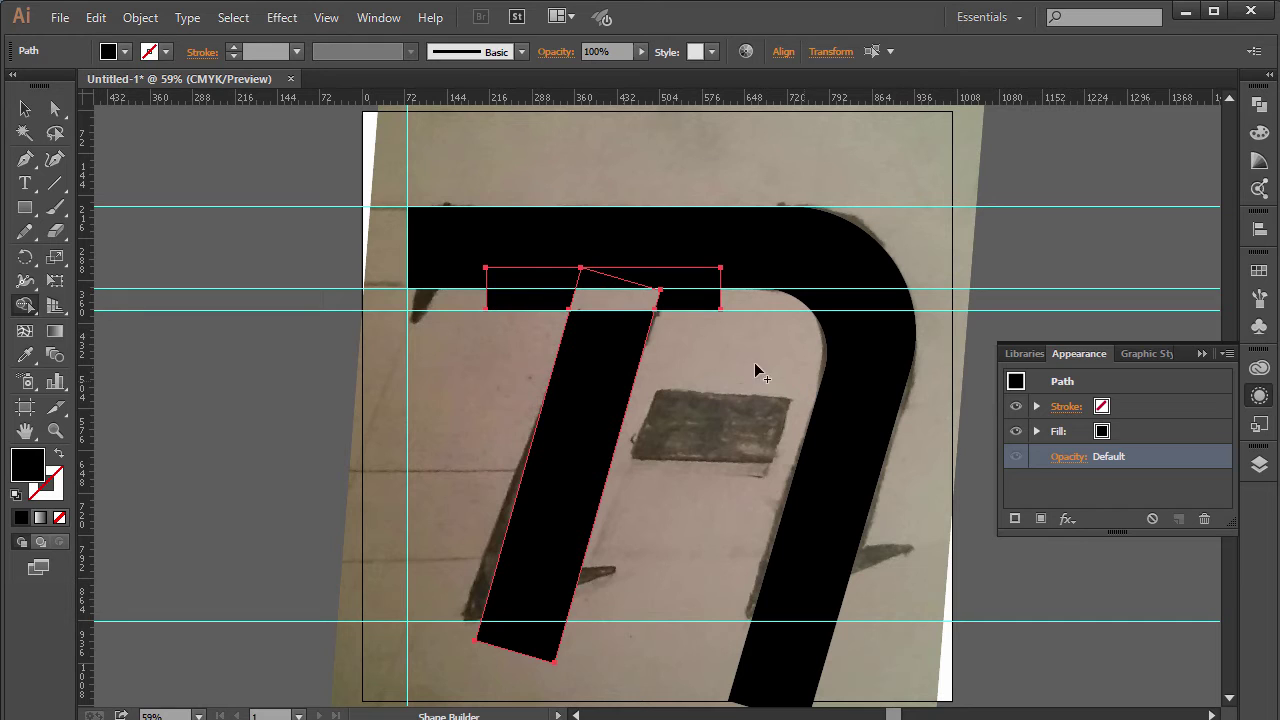
Delete the leftover pieces of the cutting rectangle on both sides of the left leg's upper end.
click(25, 108)
click(694, 320)
click(678, 298)
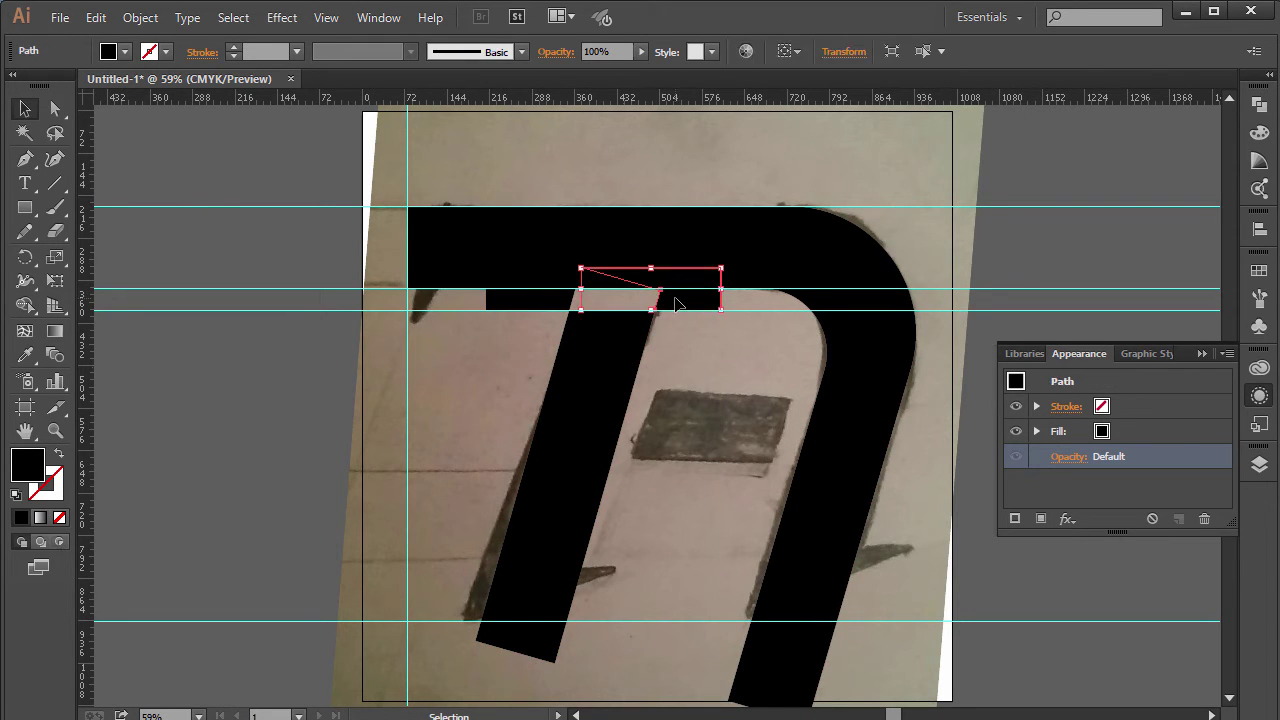
key(Delete)
click(540, 300)
key(Delete)
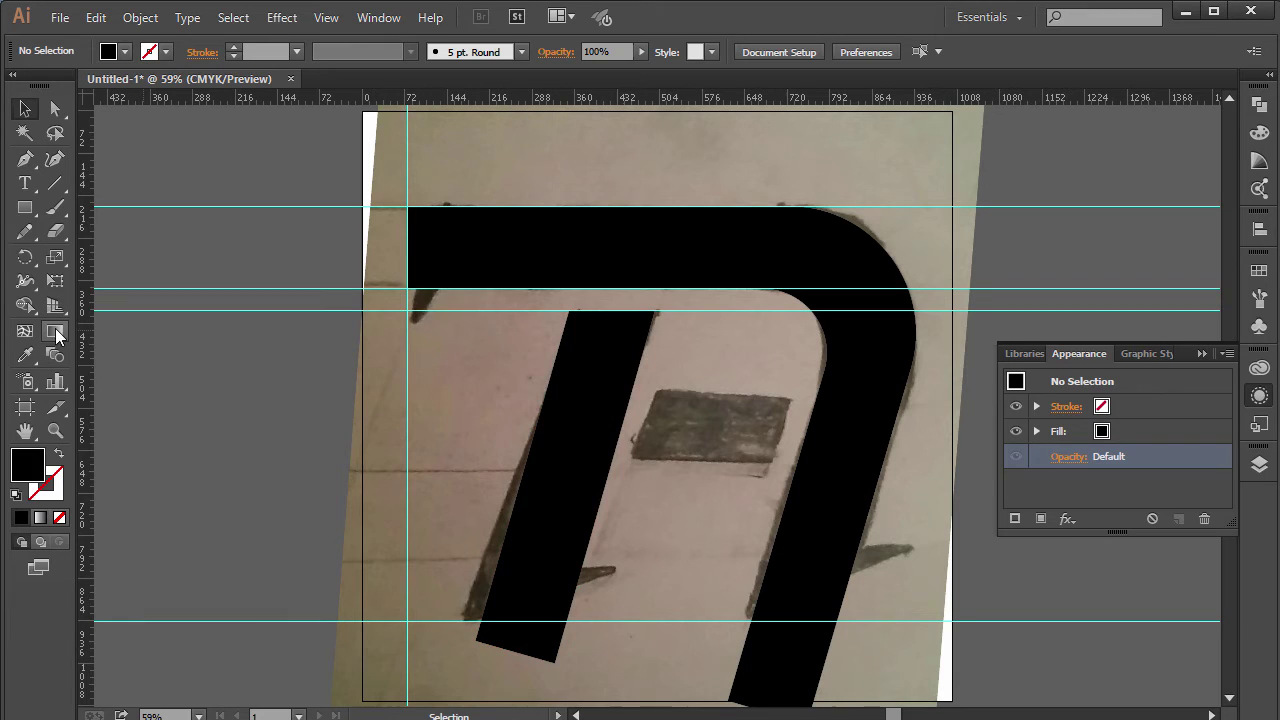
Draw a cutting rectangle across the left leg's lower end, with its upper edge on the lowest guide.
click(25, 208)
mouse_move(686, 621)
mouse_down()
mouse_move(345, 648)
mouse_move(351, 688)
mouse_up()
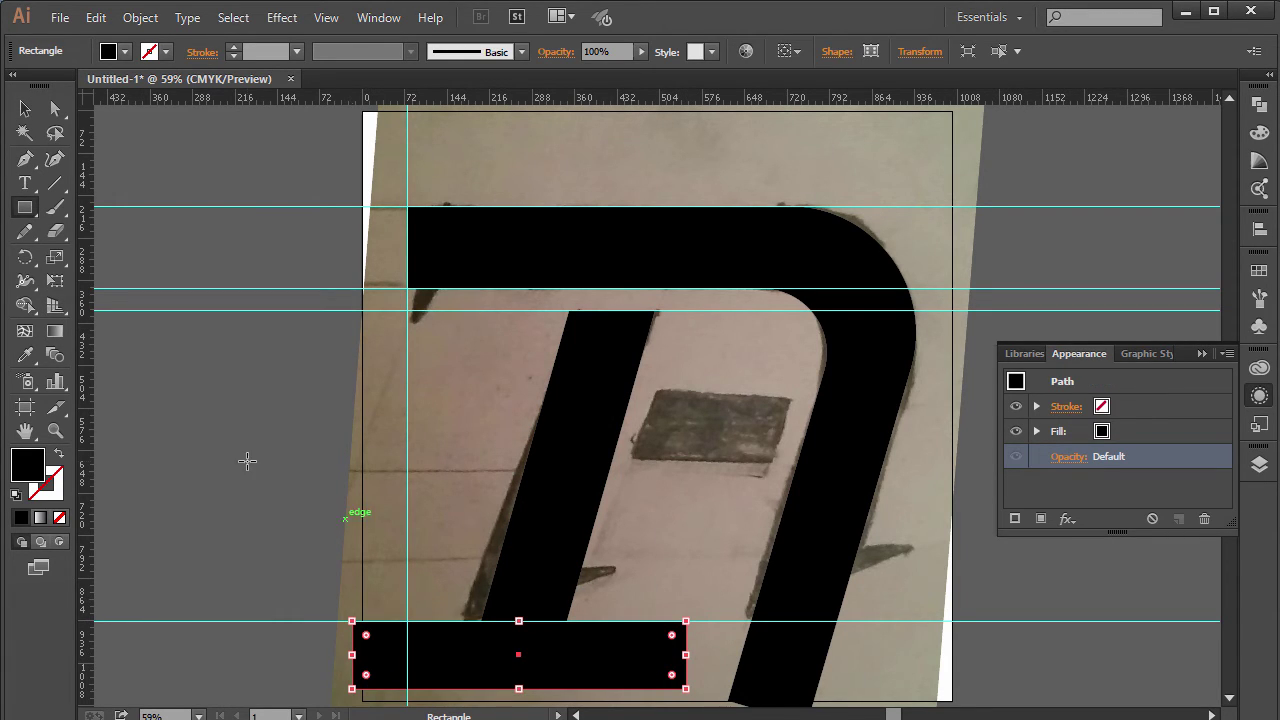
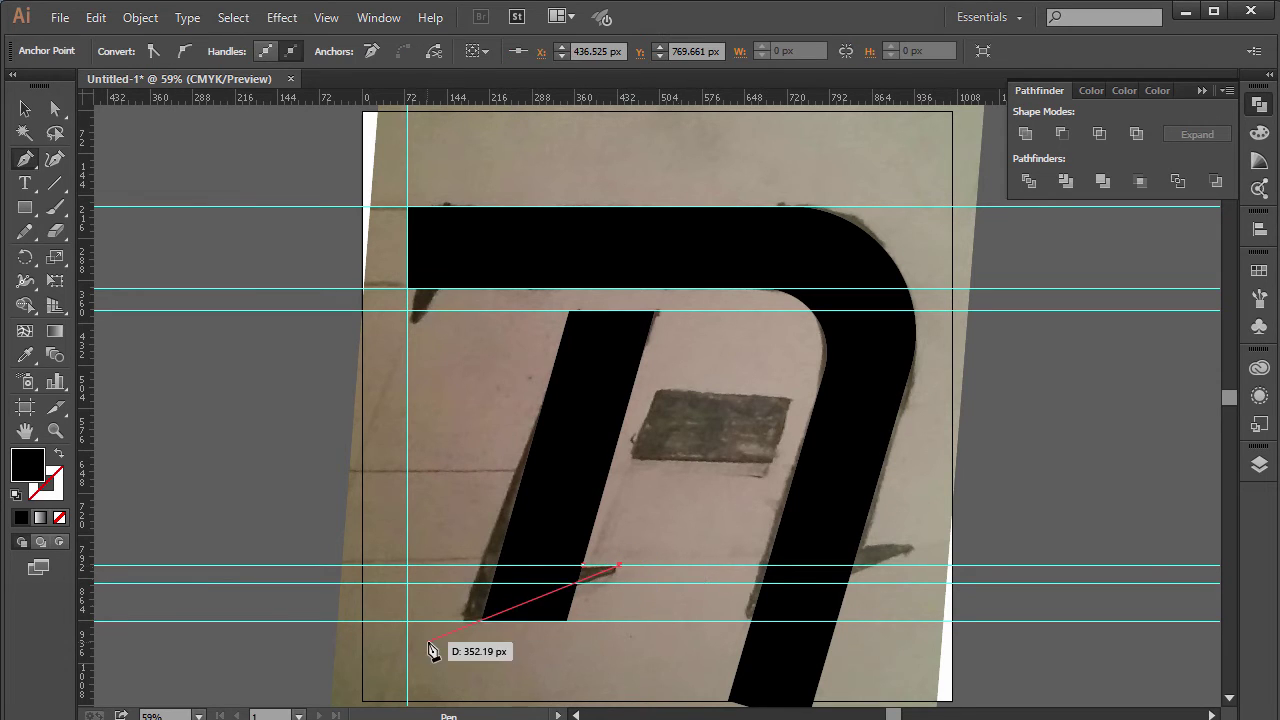
Finish the pen-drawn serif wedge, running from the left leg's lower outer corner back to its inner edge at the serif guide.
drag(496, 614, 585, 570)
key(v)
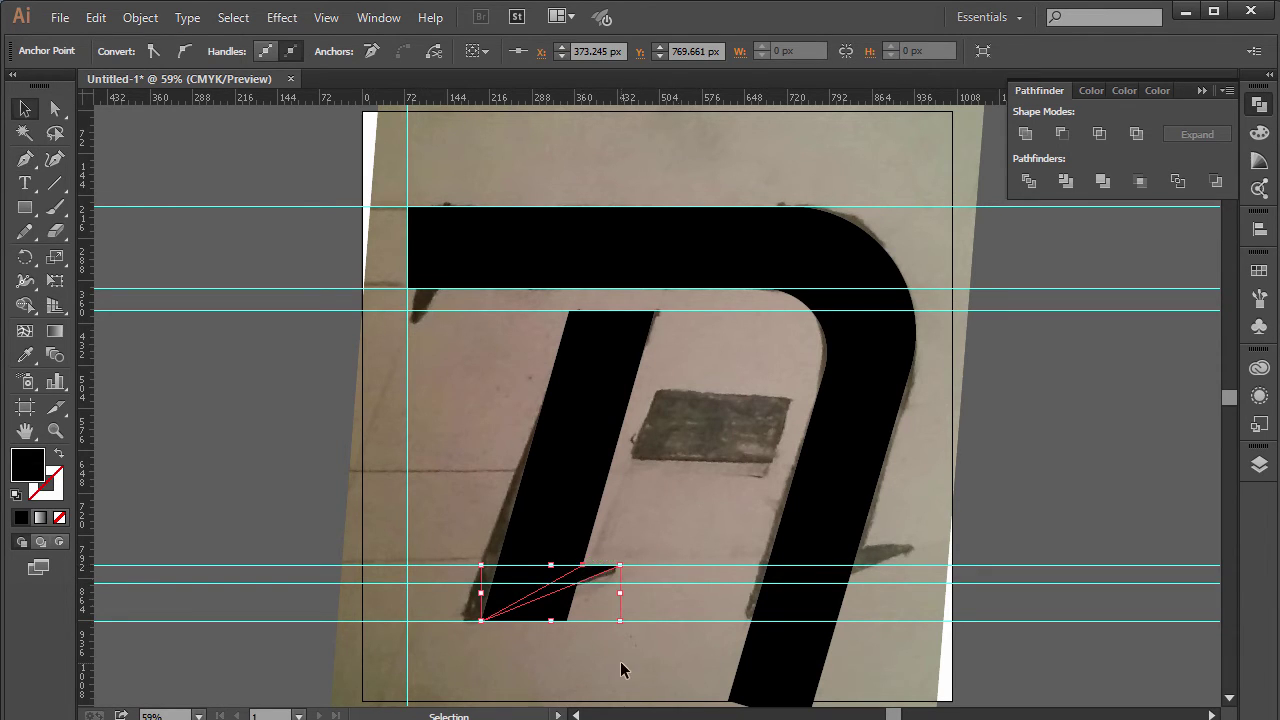
Try moving the serif wedge off the left leg into the space between the legs, and undo the move.
key(a)
click(624, 590)
click(582, 571)
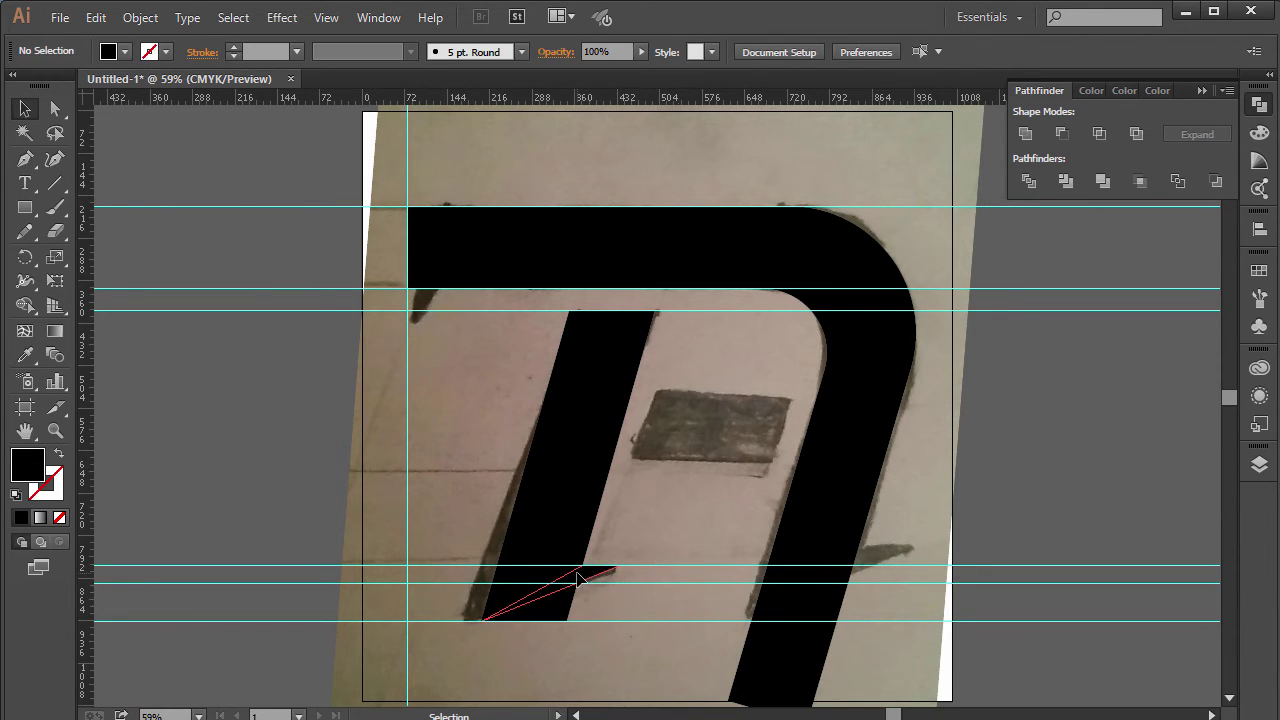
drag(597, 579, 701, 575)
key(v)
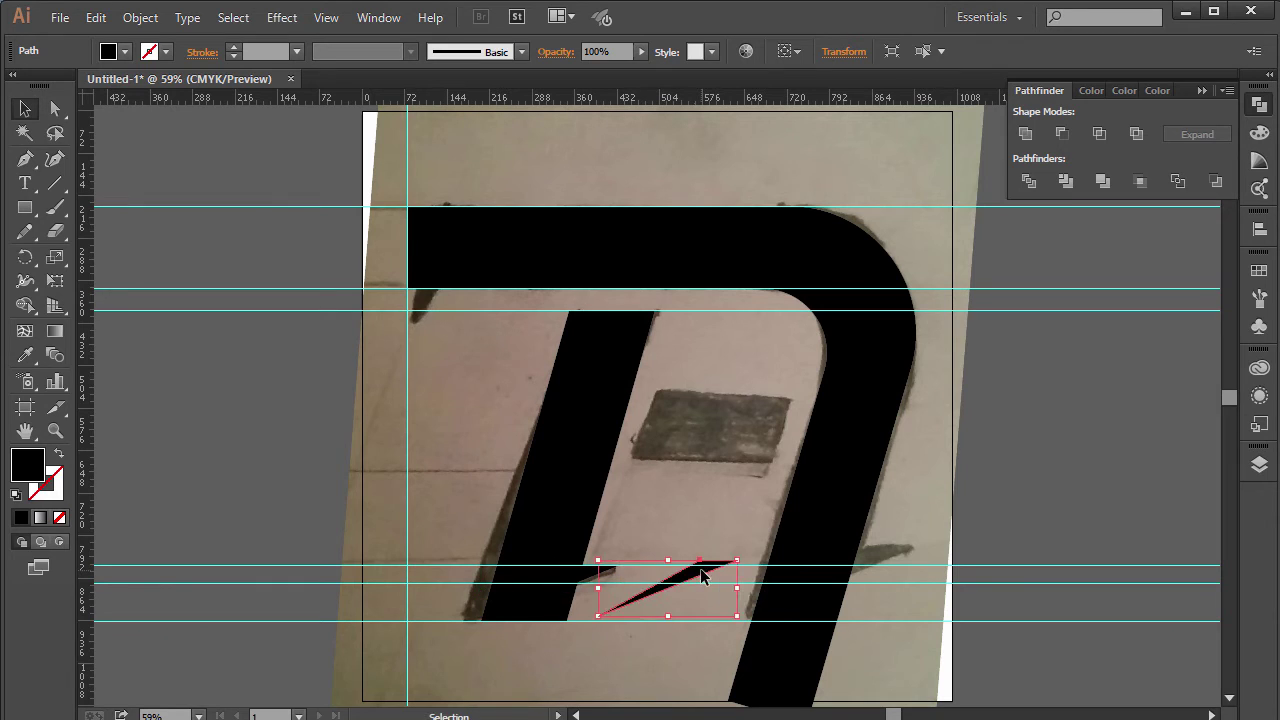
key(ctrl+z)
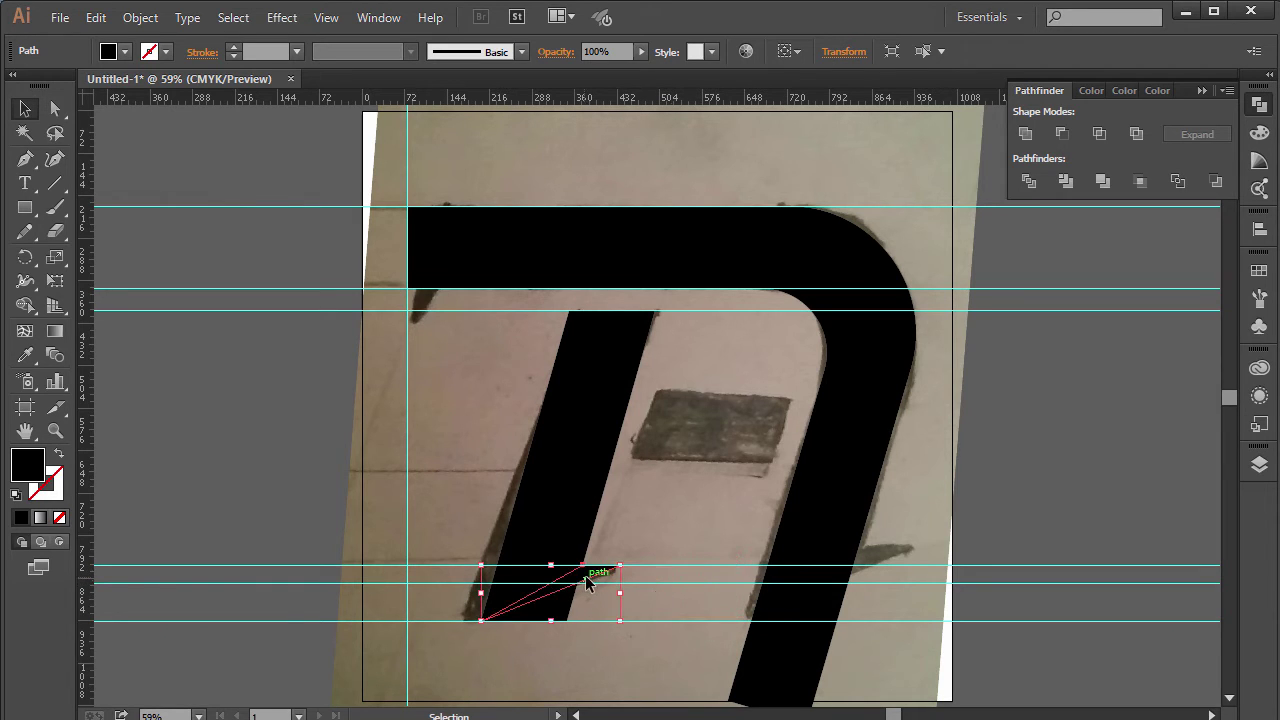
Copy the serif wedge into the space between the legs, and cut away the left leg below the original wedge with Shape Builder.
drag(590, 588, 708, 587)
click(575, 612)
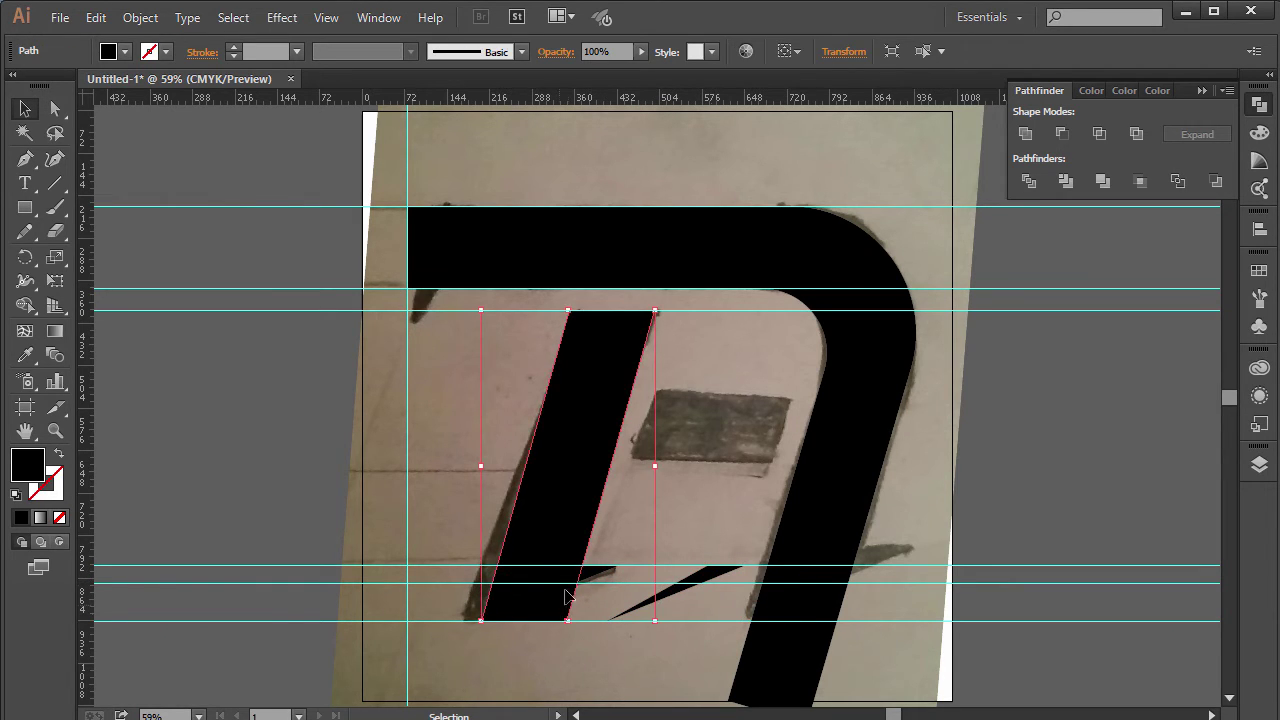
shift+click(603, 575)
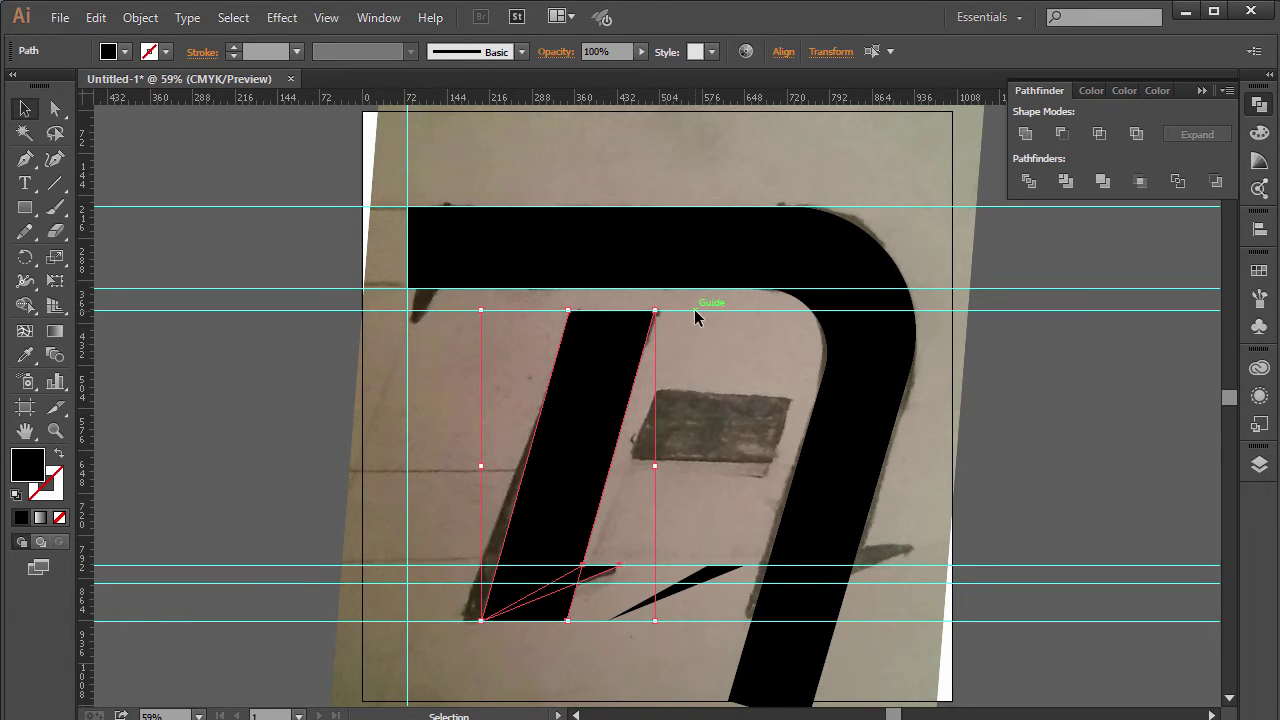
key(shift+m)
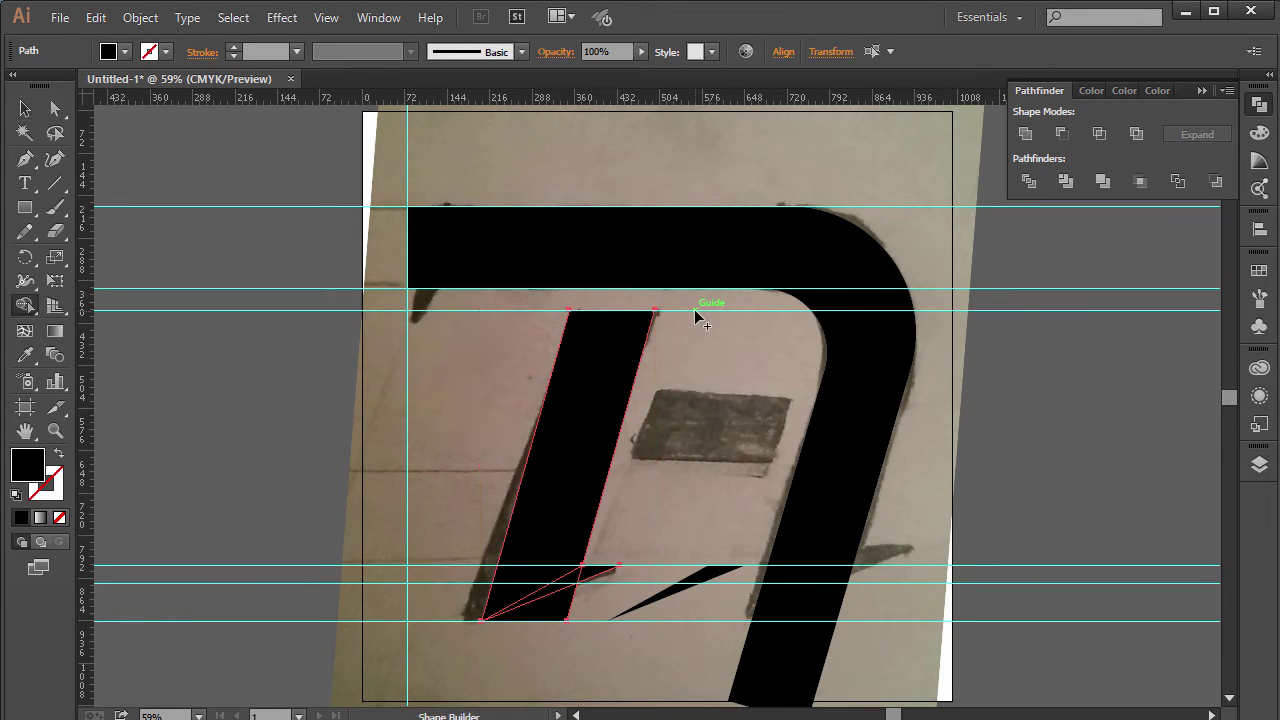
alt+click(572, 592)
click(600, 578)
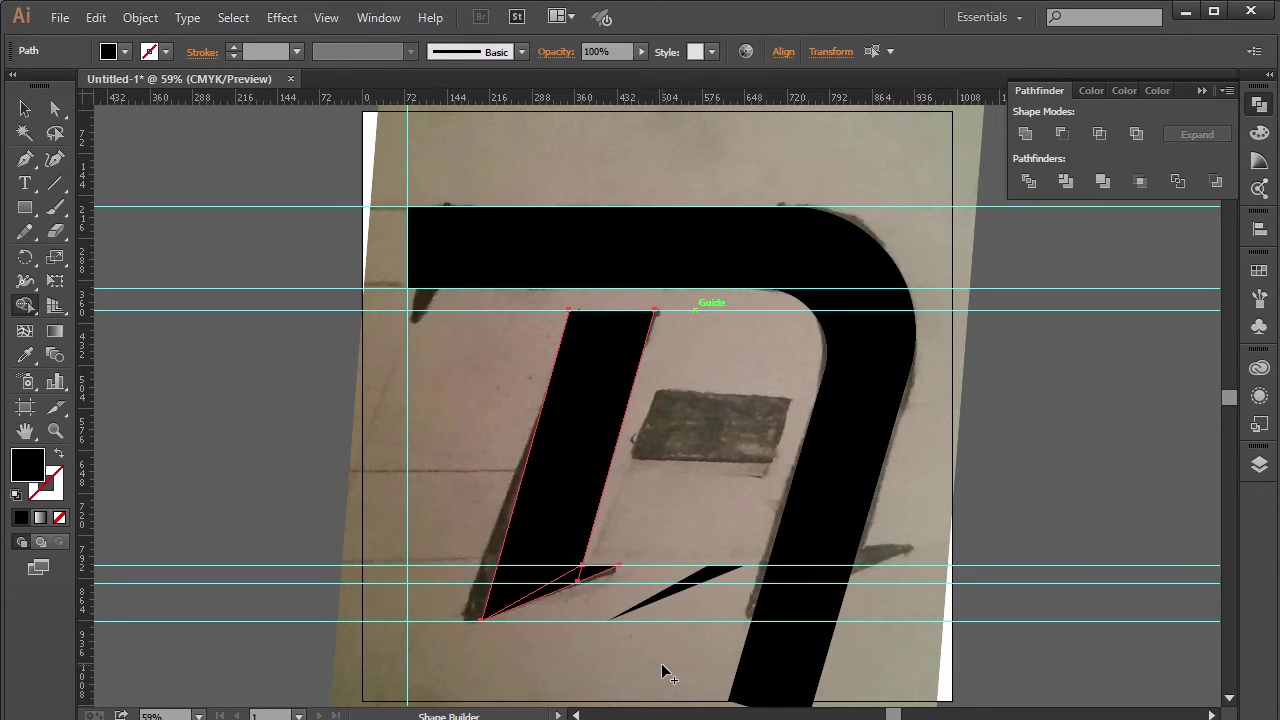
Hide the guides and unite the left leg with its serif wedge into one shape.
click(25, 109)
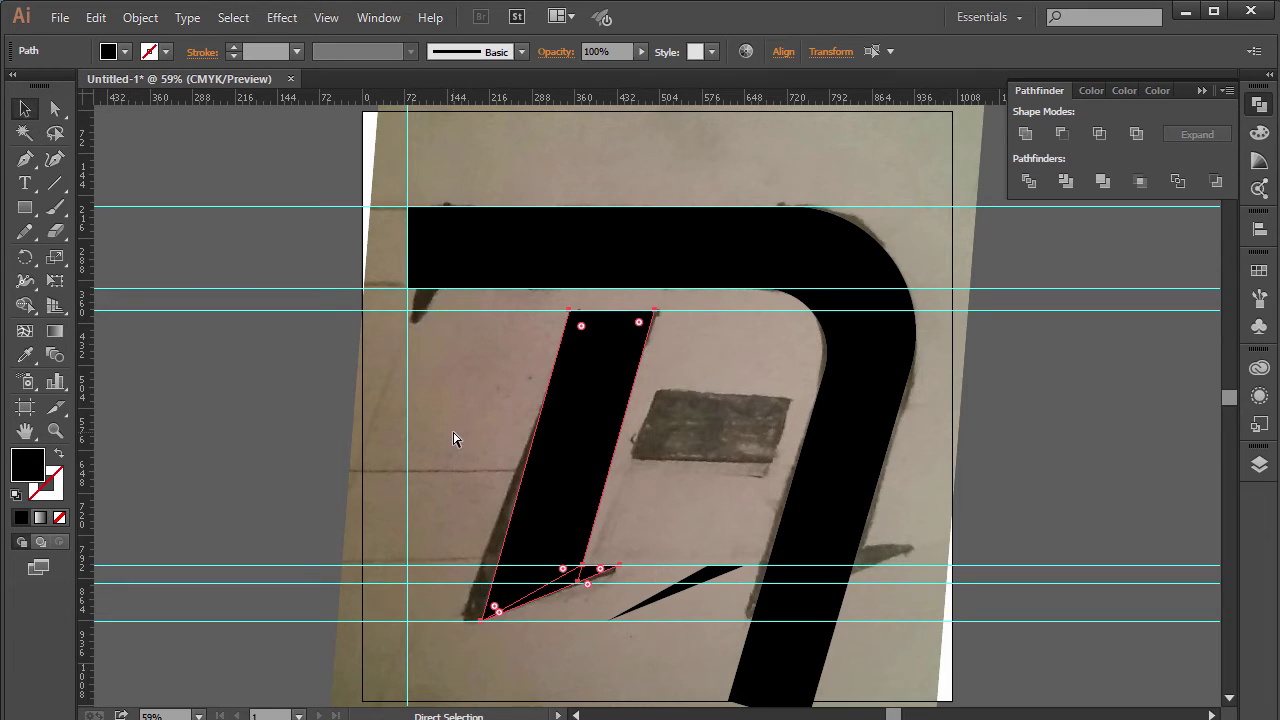
key(ctrl+semicolon)
click(579, 665)
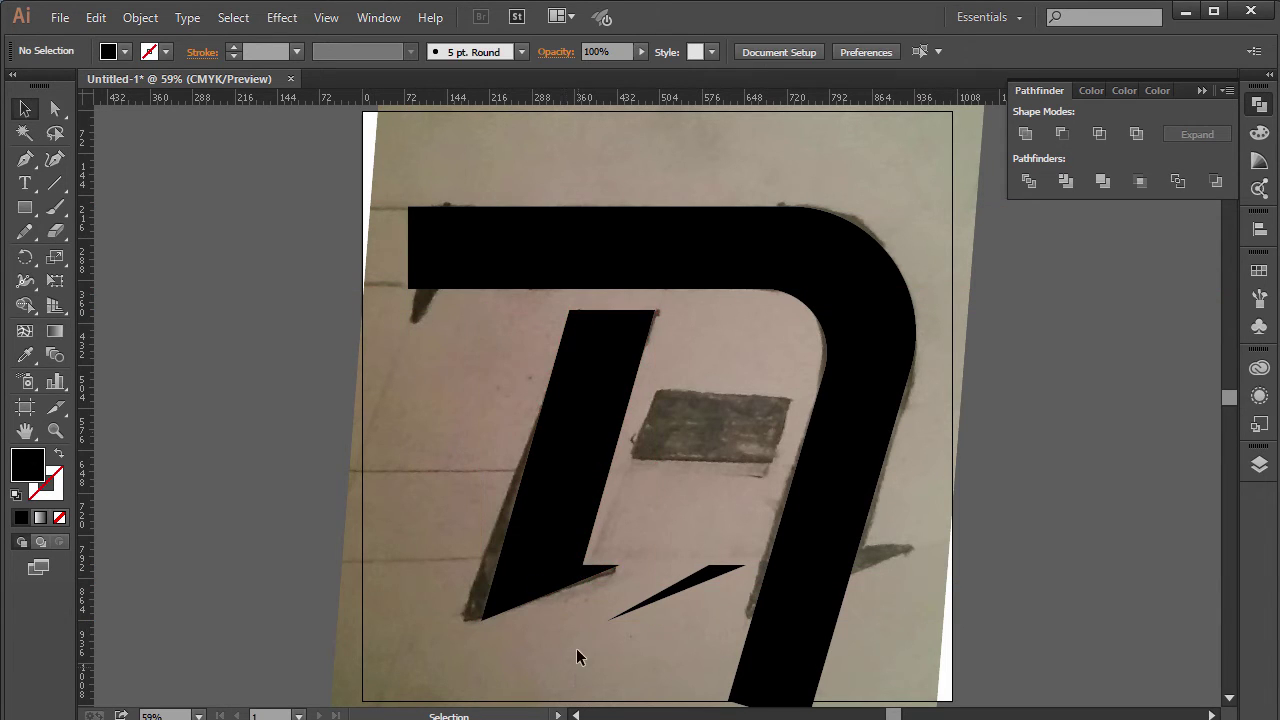
click(565, 560)
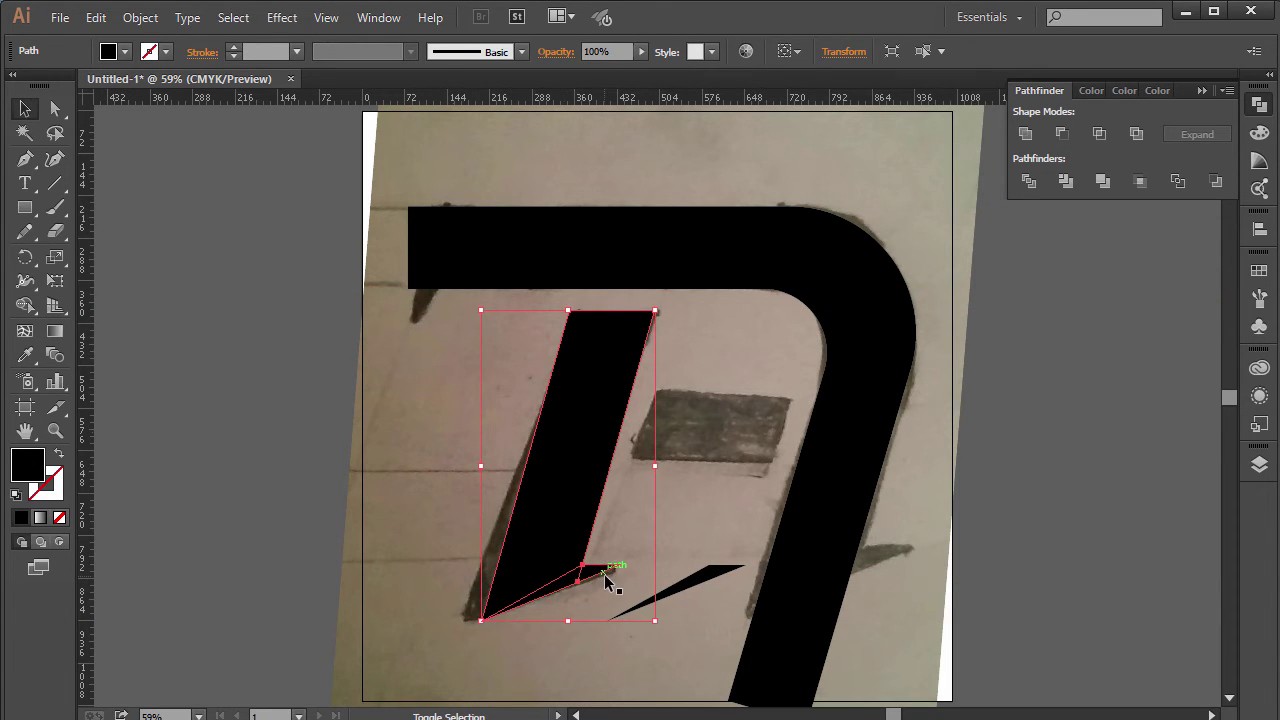
click(1025, 133)
click(567, 619)
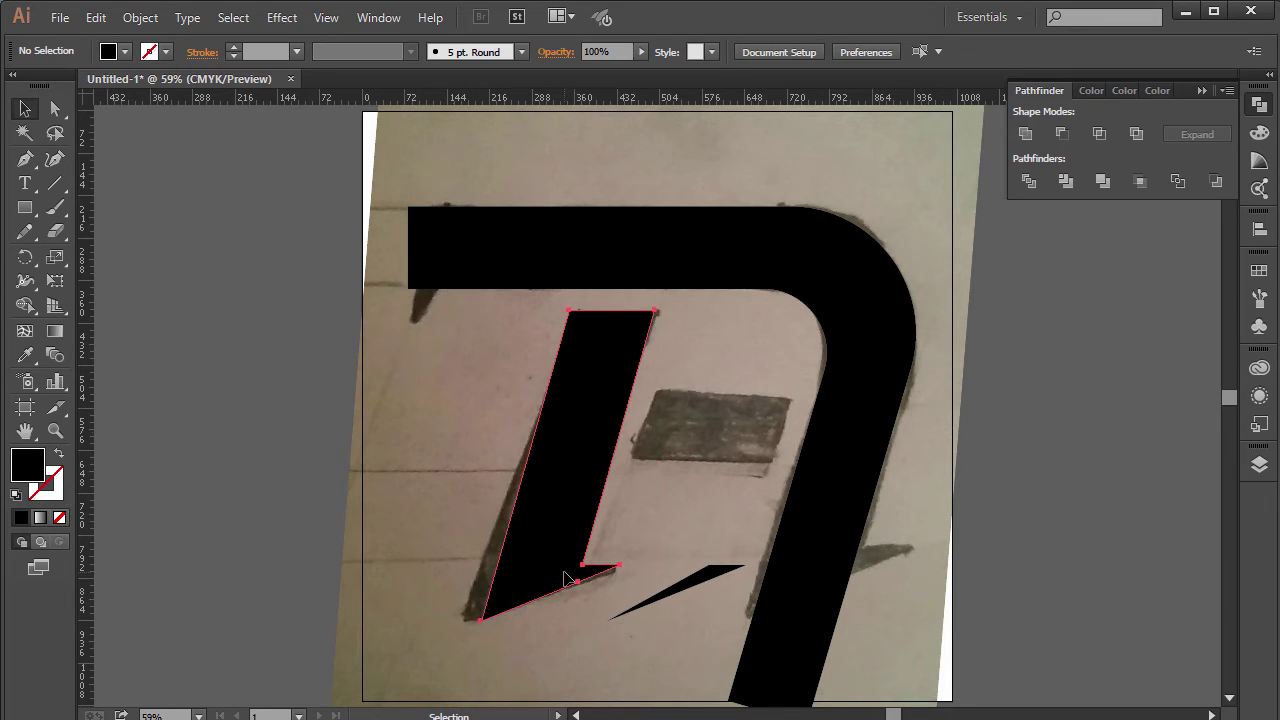
Delete the redundant anchor point on the slanted lower edge of the left leg's serif.
click(567, 578)
key(p)
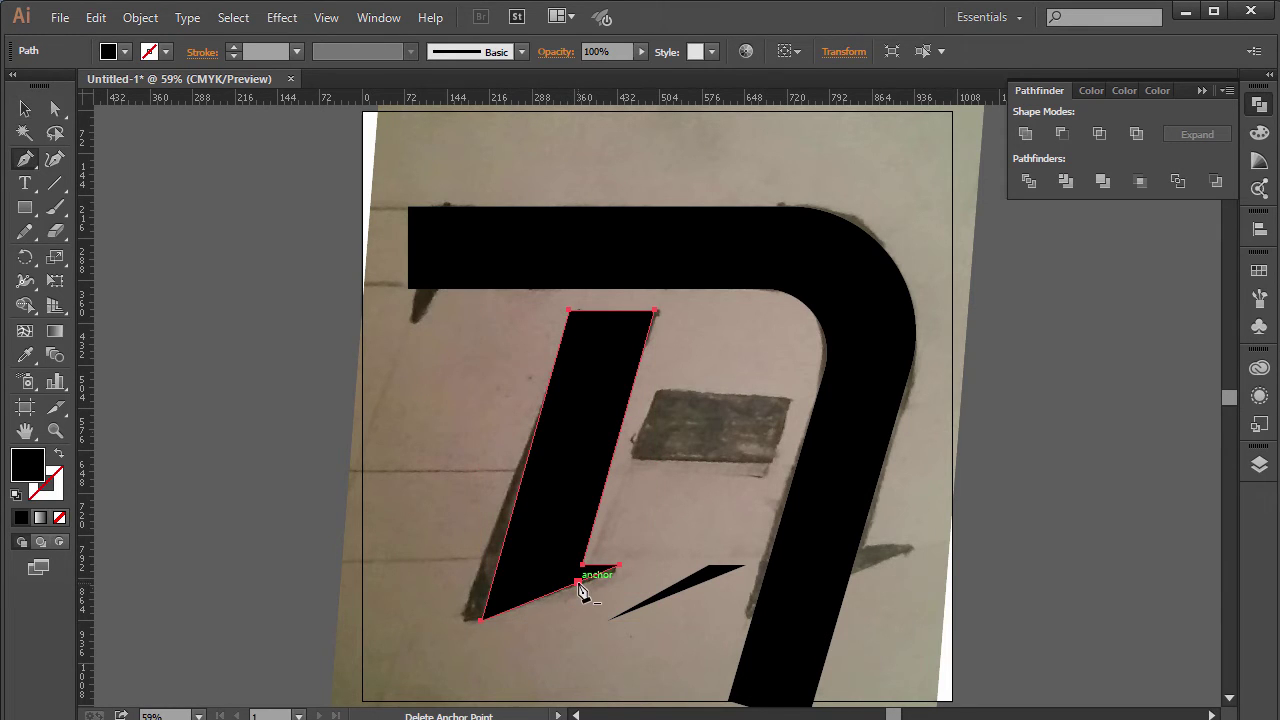
click(579, 584)
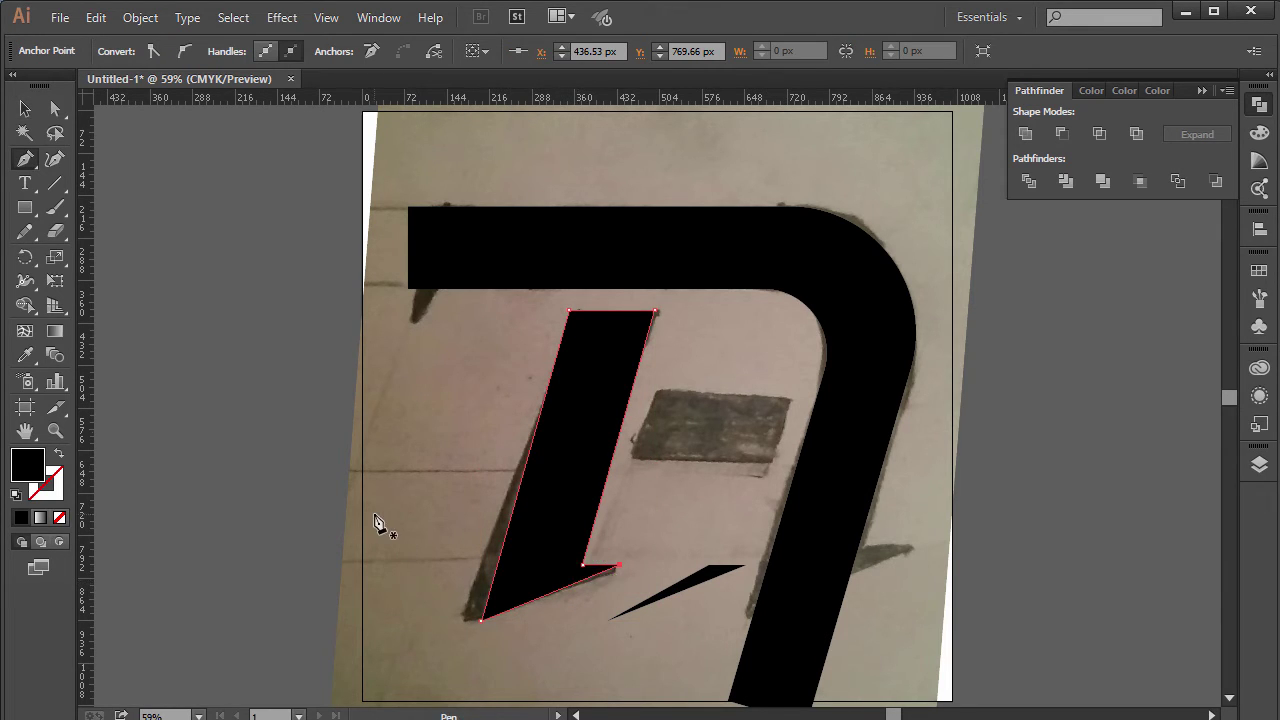
key(v)
click(900, 588)
key(a)
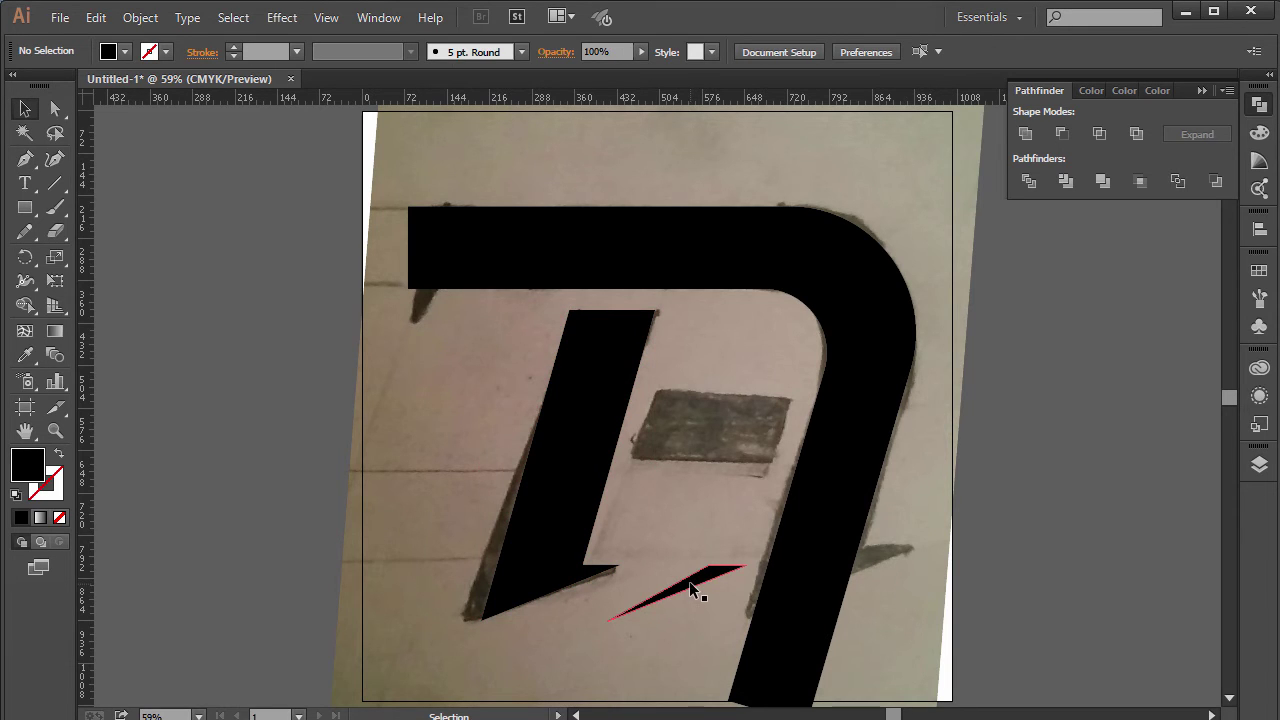
Show the guides and move the wedge copy onto the right leg, with its tip on the leg's outer edge at the lowest guide.
key(ctrl+semicolon)
key(v)
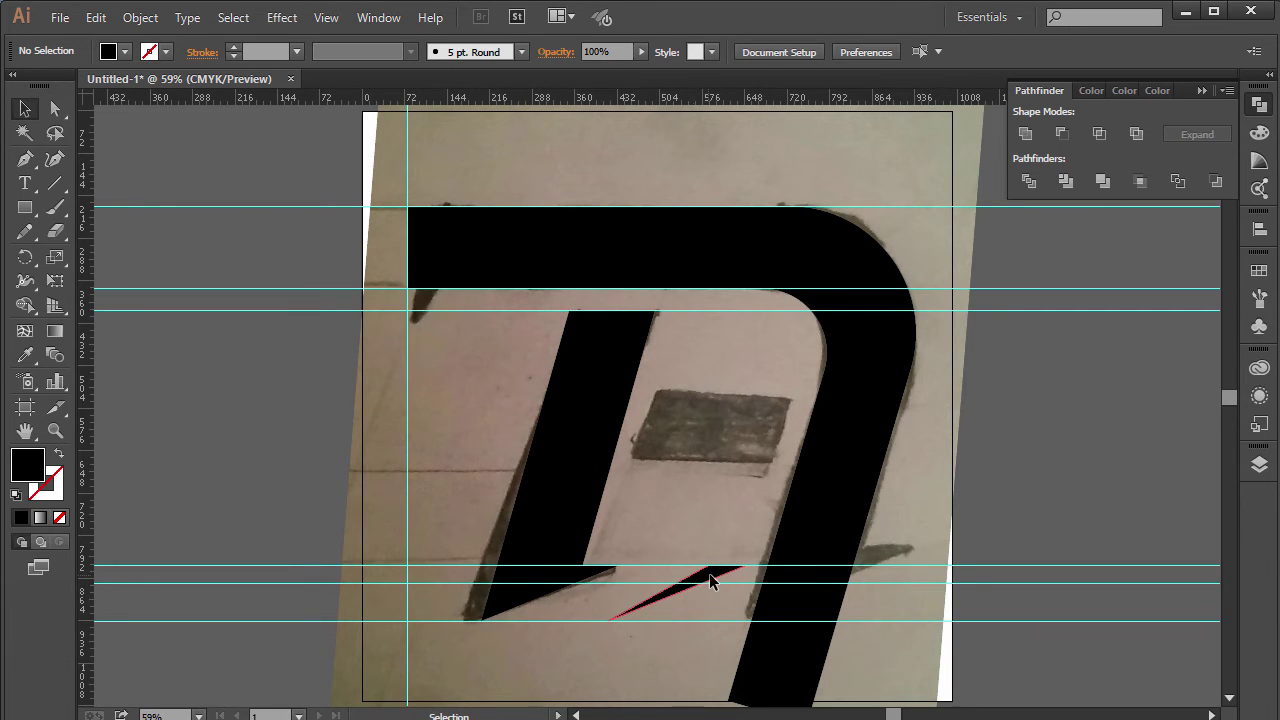
drag(710, 580, 855, 575)
click(924, 540)
Cut away the part of the right leg below the serif wedge with Shape Builder.
click(817, 657)
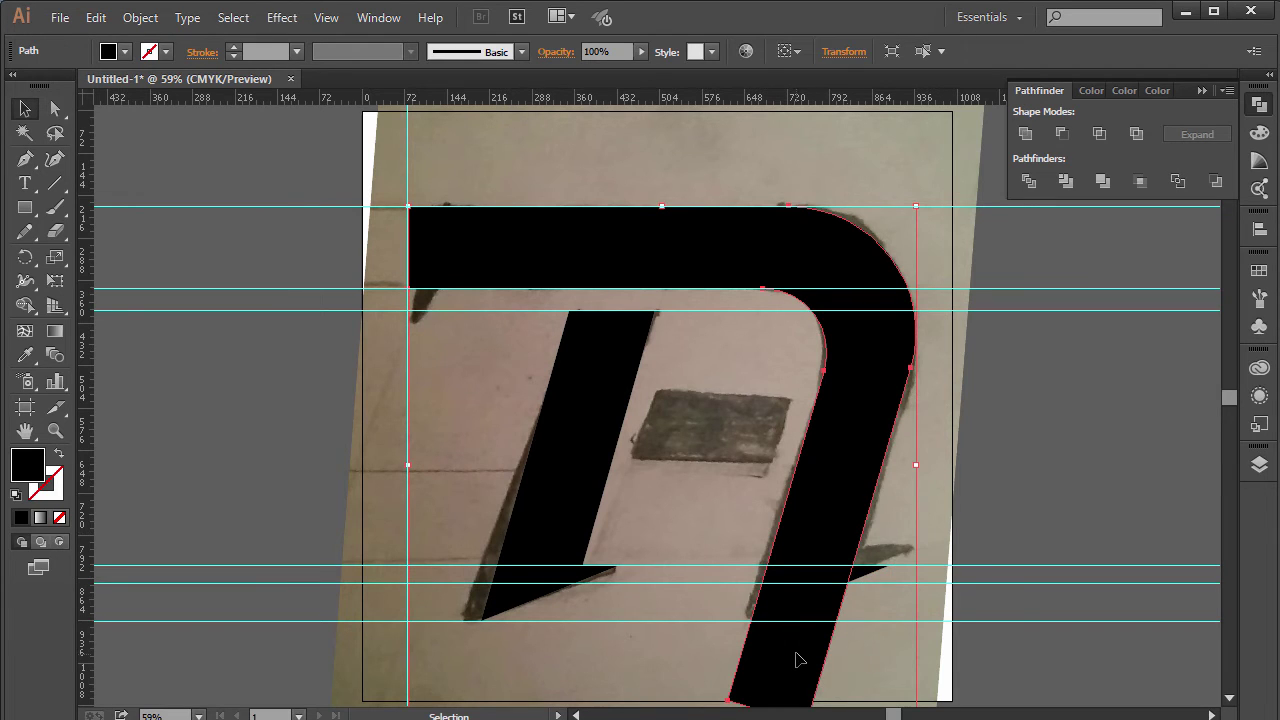
shift+click(868, 569)
key(shift+m)
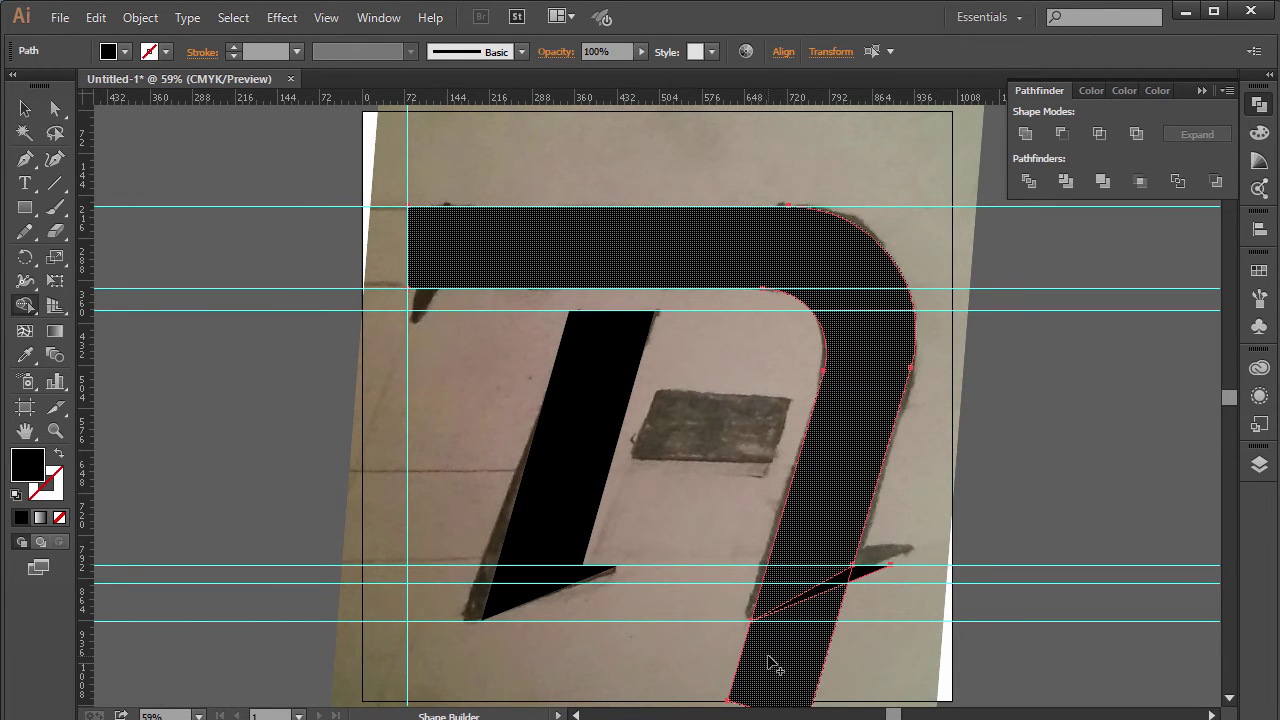
alt+click(823, 625)
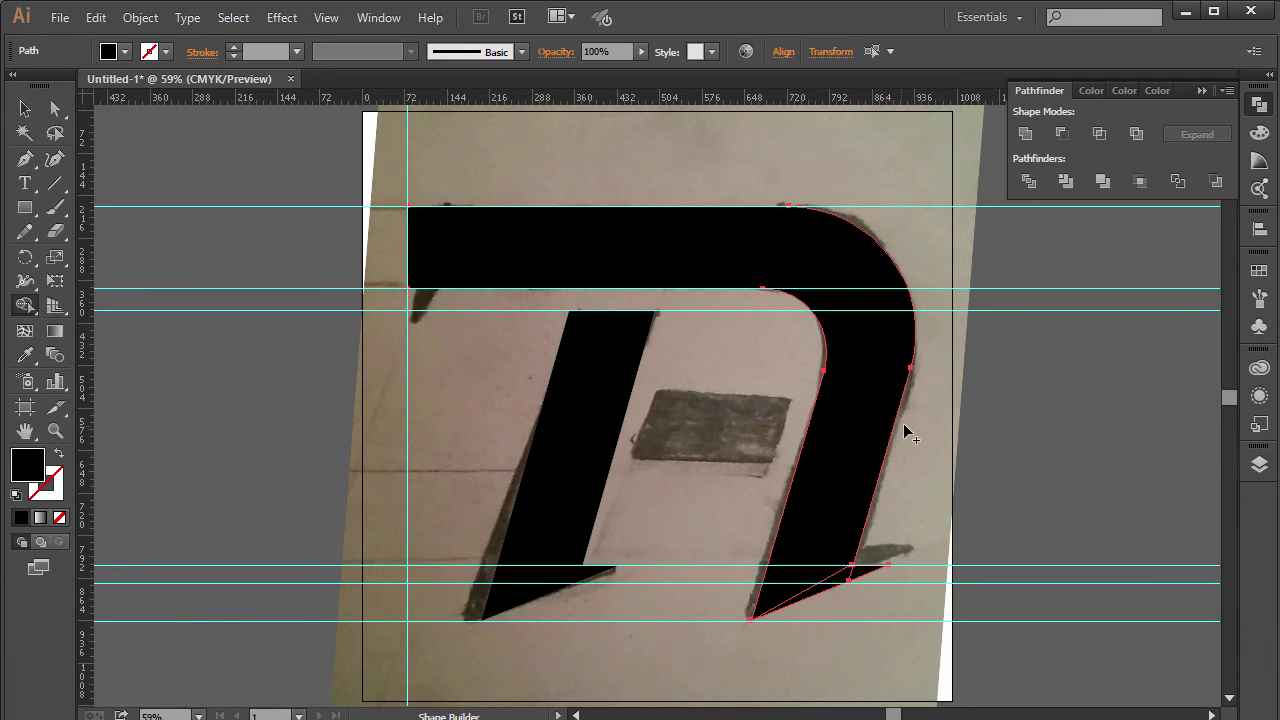
Unite the right leg with its serif wedge and hide the guides.
mouse_move(1036, 340)
mouse_down()
mouse_move(840, 640)
mouse_move(749, 666)
mouse_up()
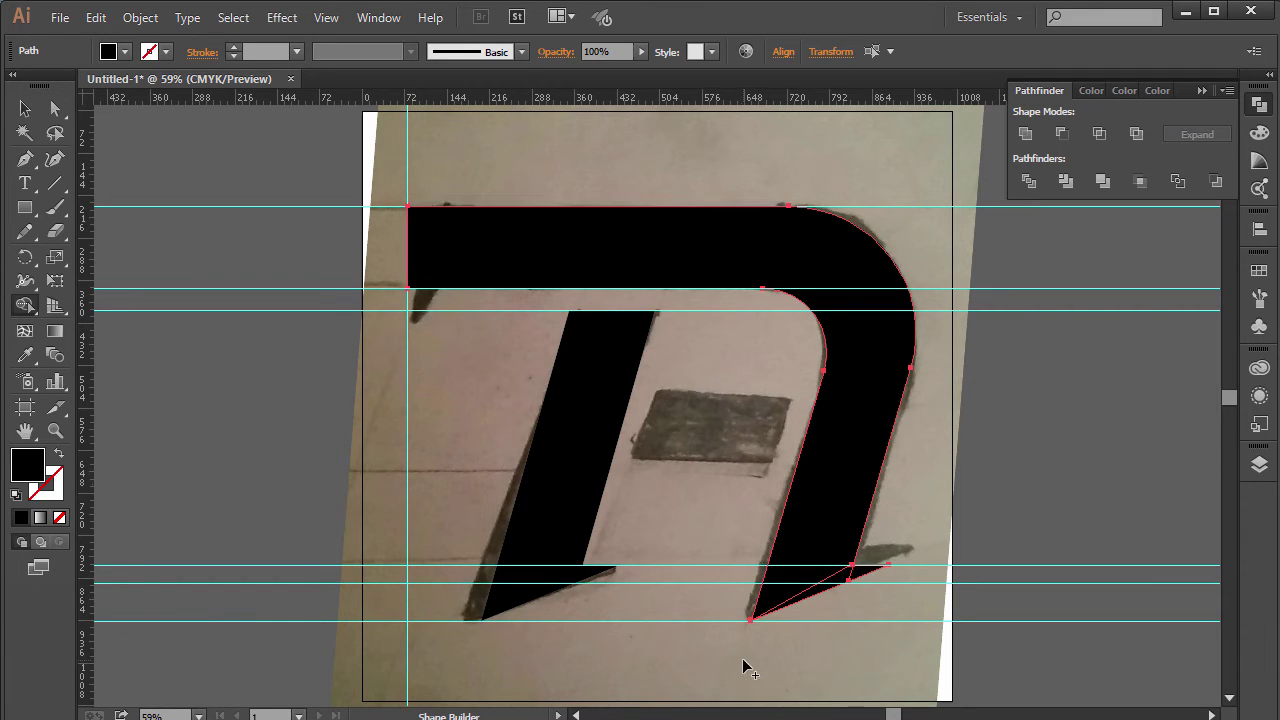
key(a)
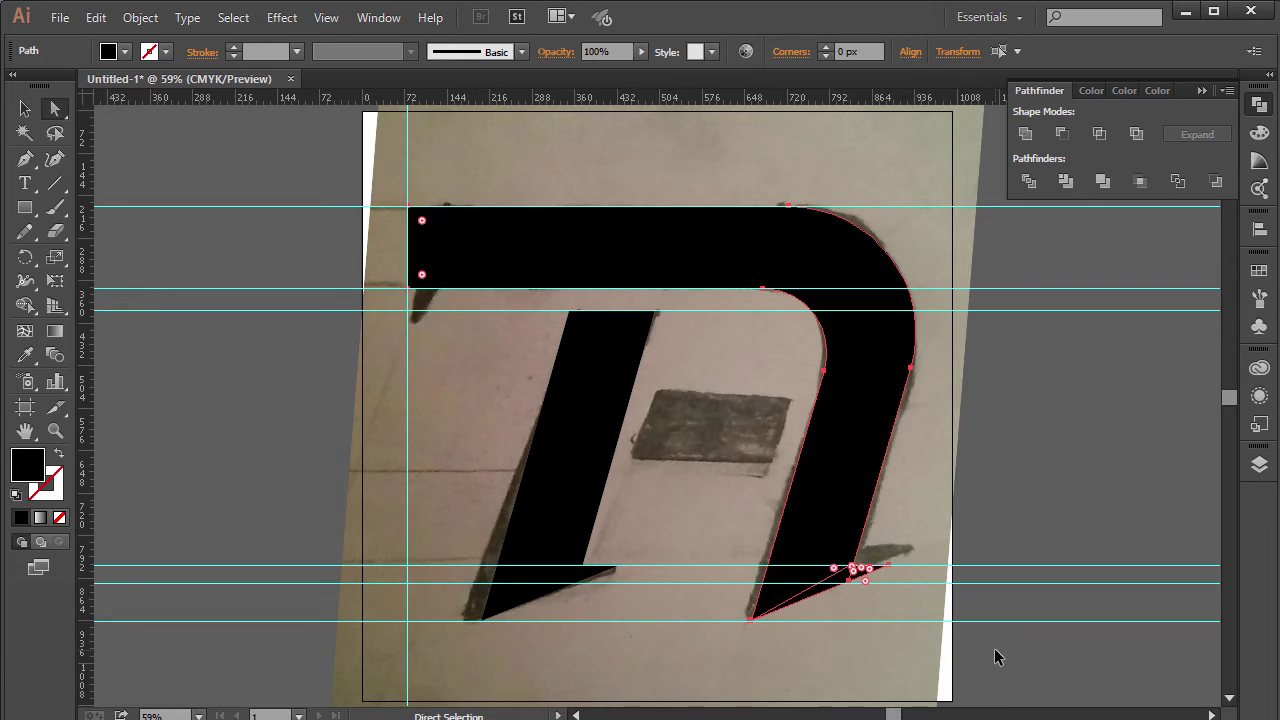
key(v)
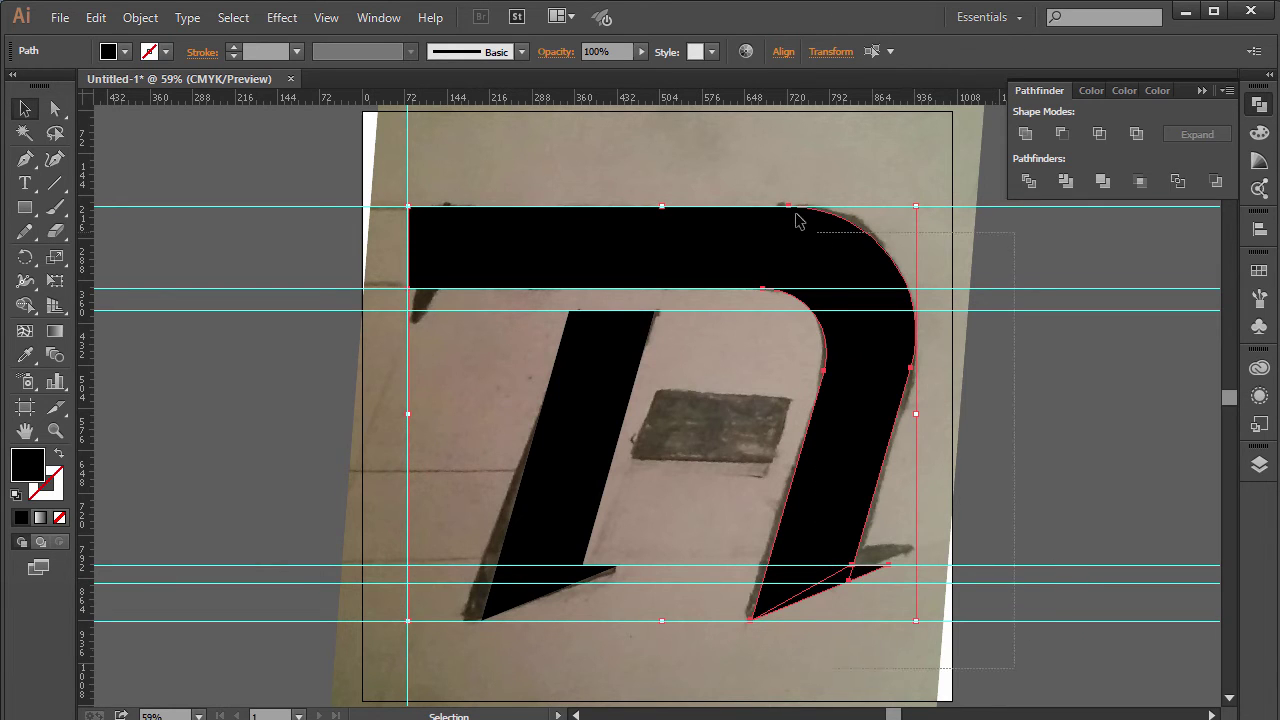
click(1020, 306)
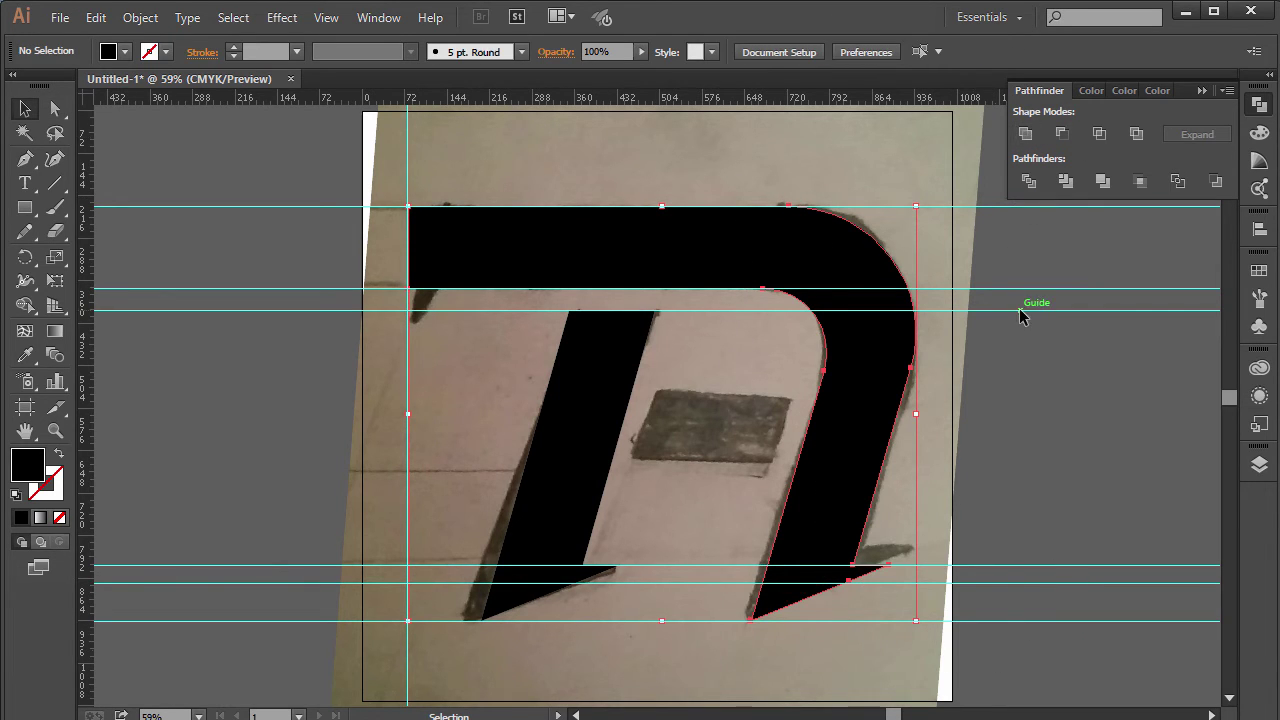
key(ctrl+semicolon)
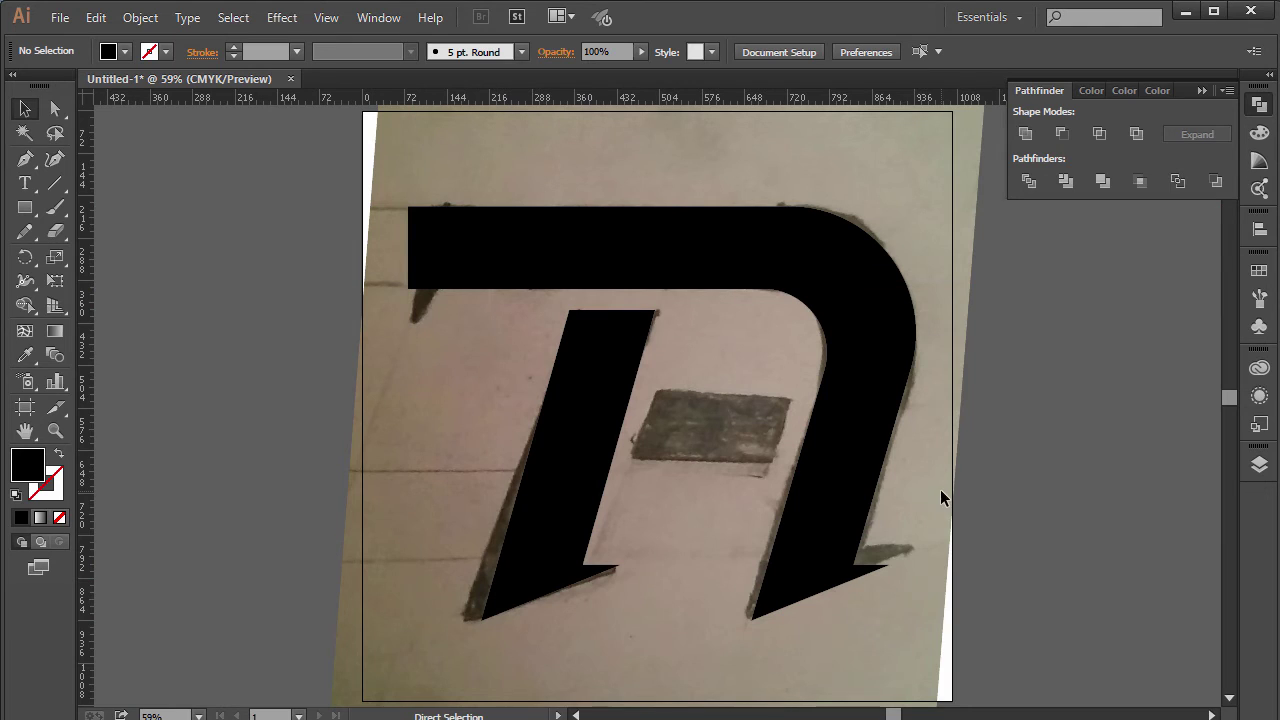
Hide the sketch on Layer 1 to review the traced letter on white, and show it again.
click(1259, 464)
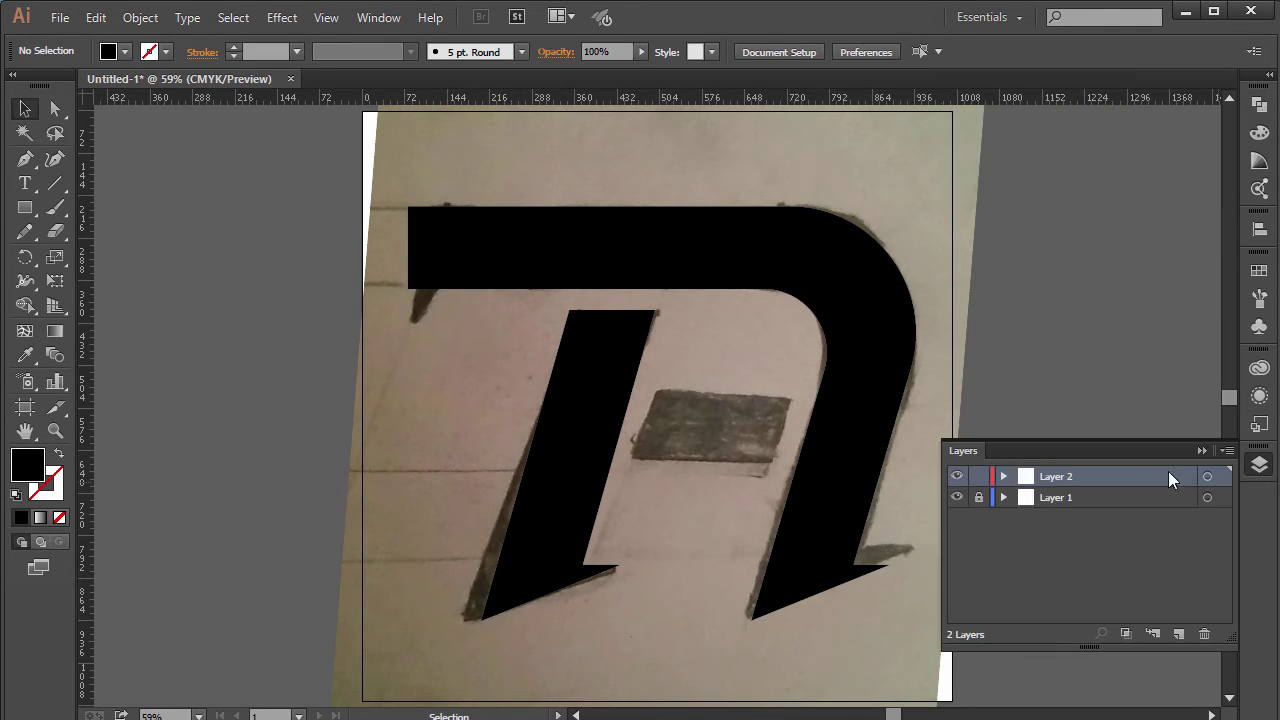
click(957, 497)
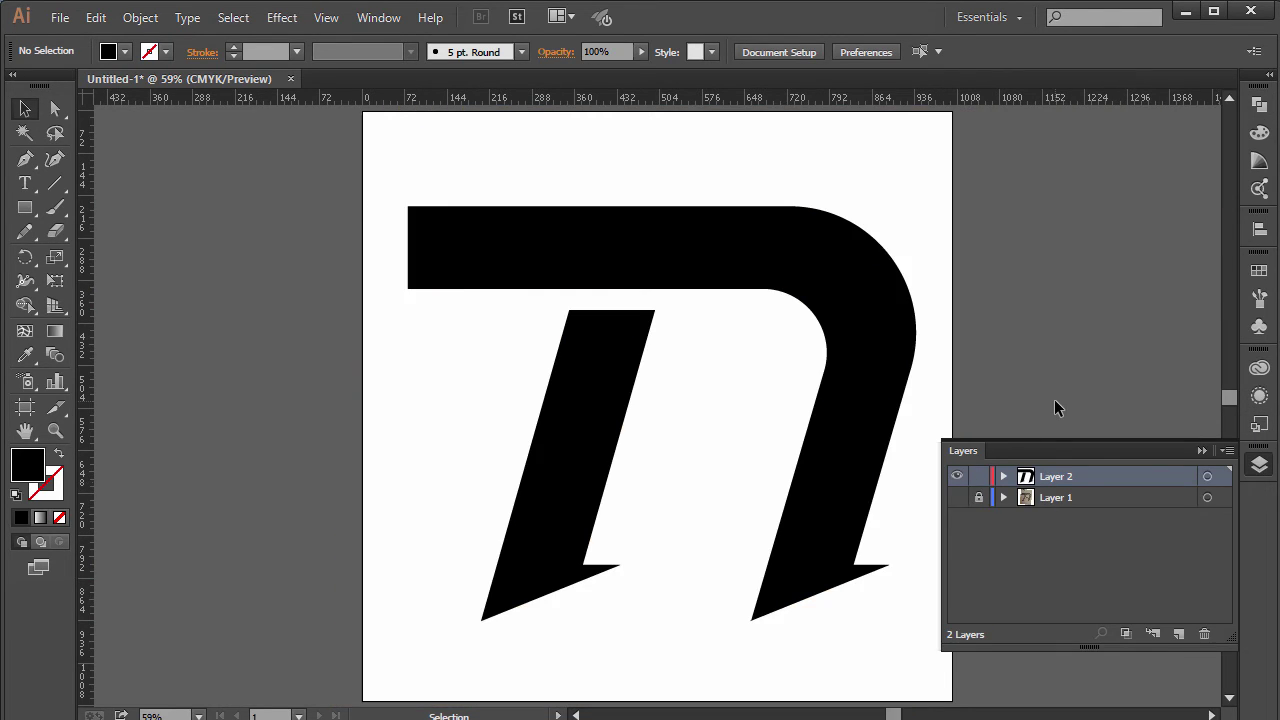
click(957, 497)
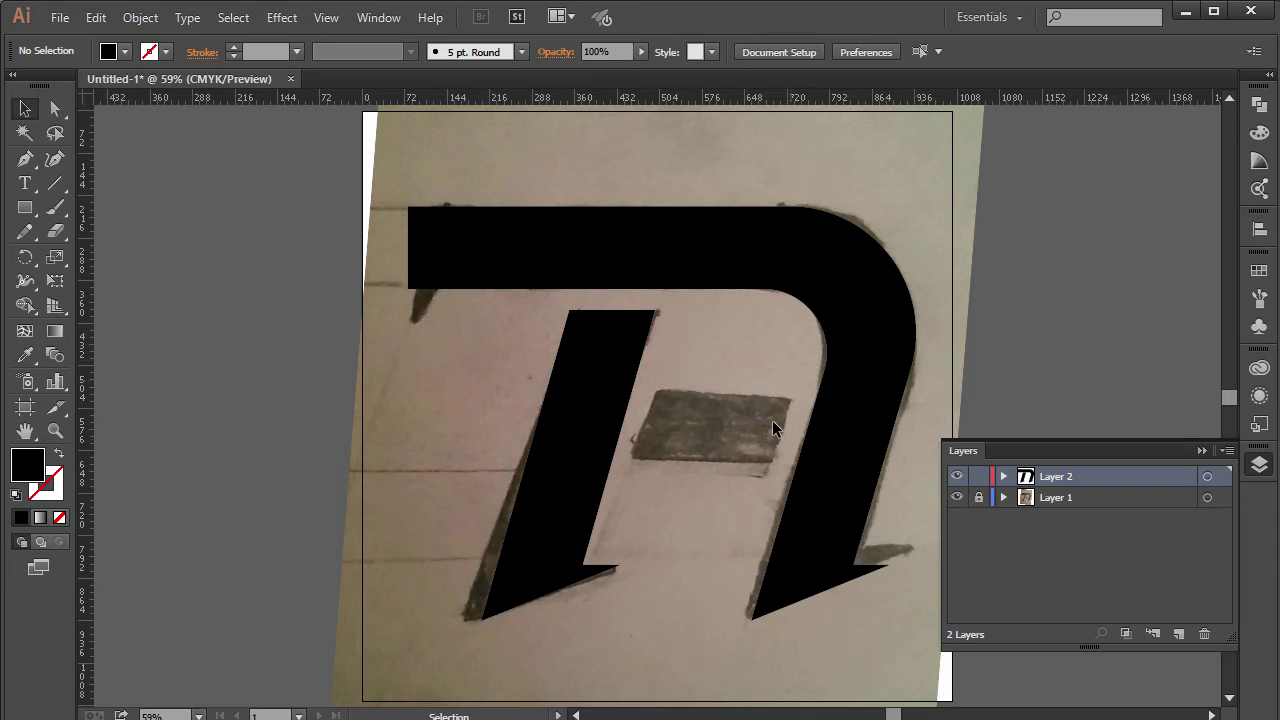
Draw a spacer rectangle as thick as the gap under the top bar, and rotate it into place along the left leg's inner edge.
click(25, 207)
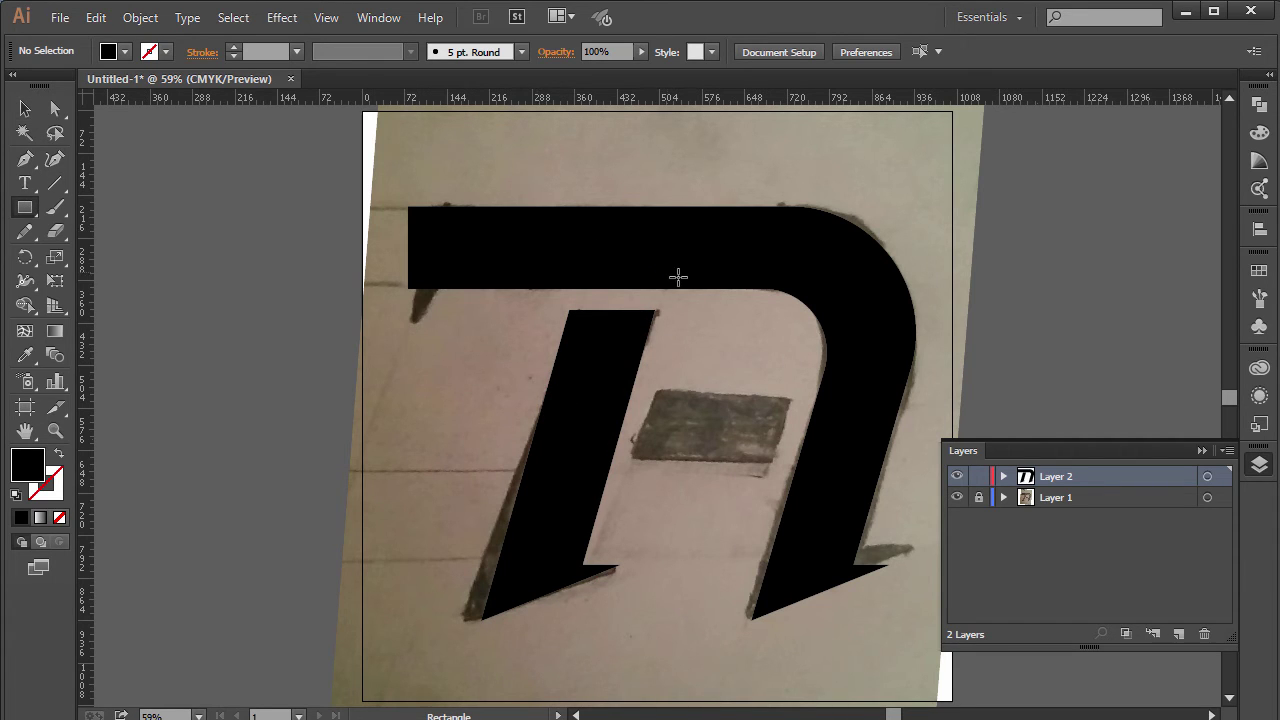
drag(684, 288, 455, 310)
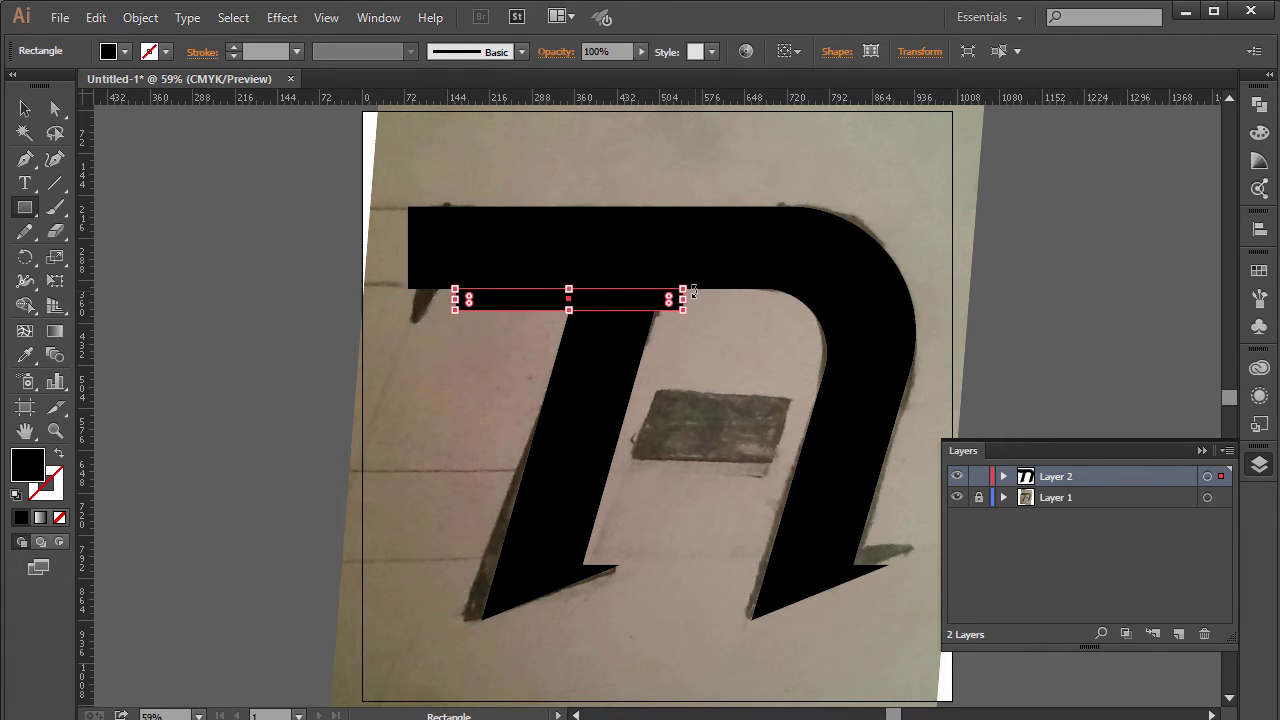
drag(693, 290, 599, 201)
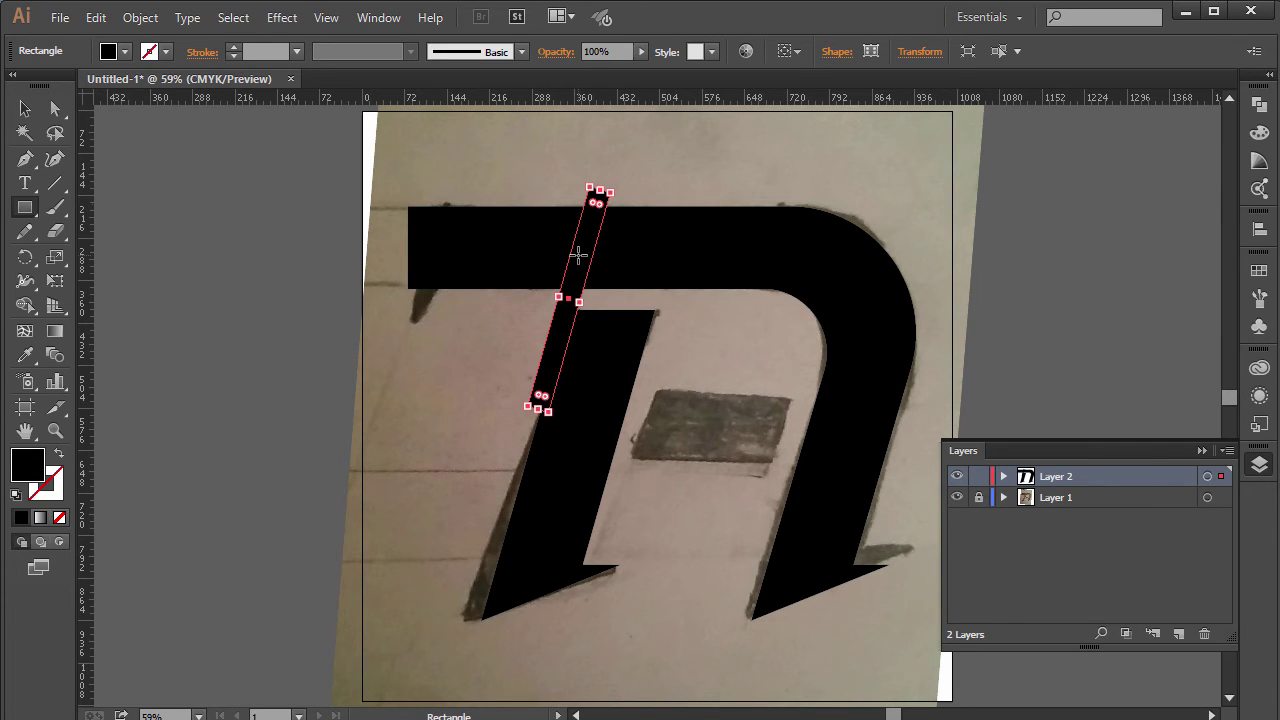
key(v)
drag(578, 255, 642, 390)
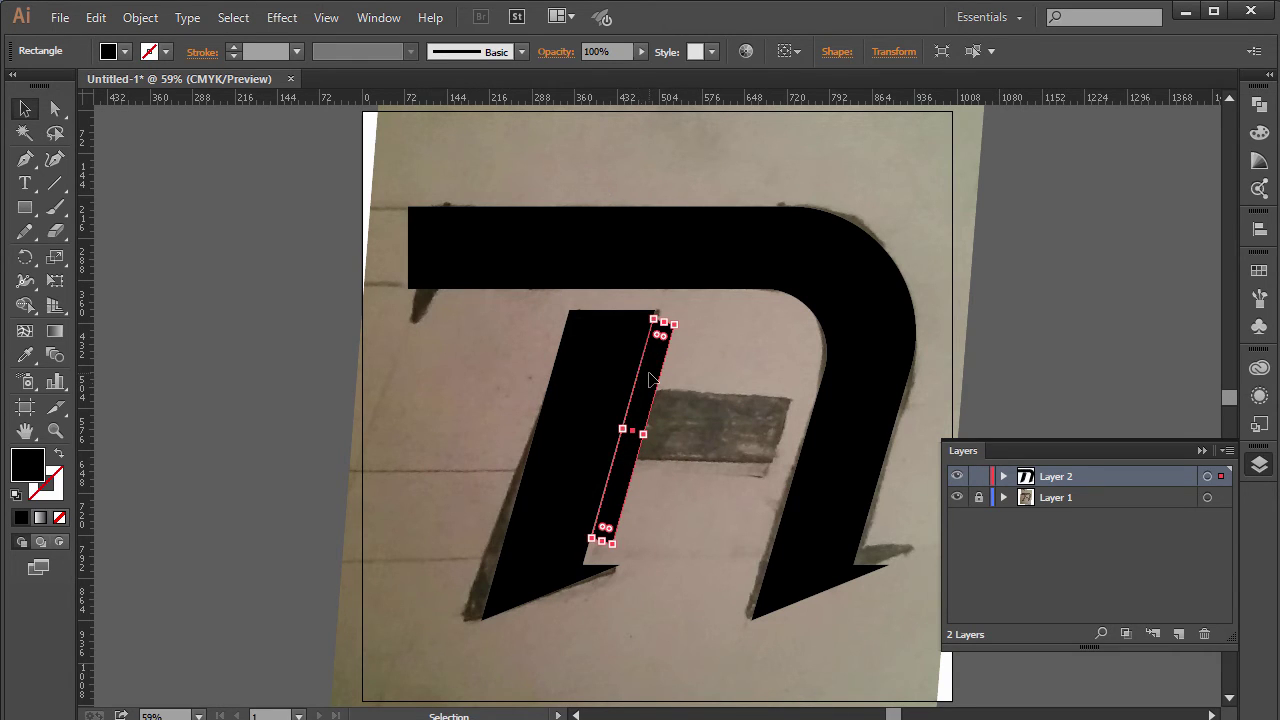
key(a)
key(ctrl+v)
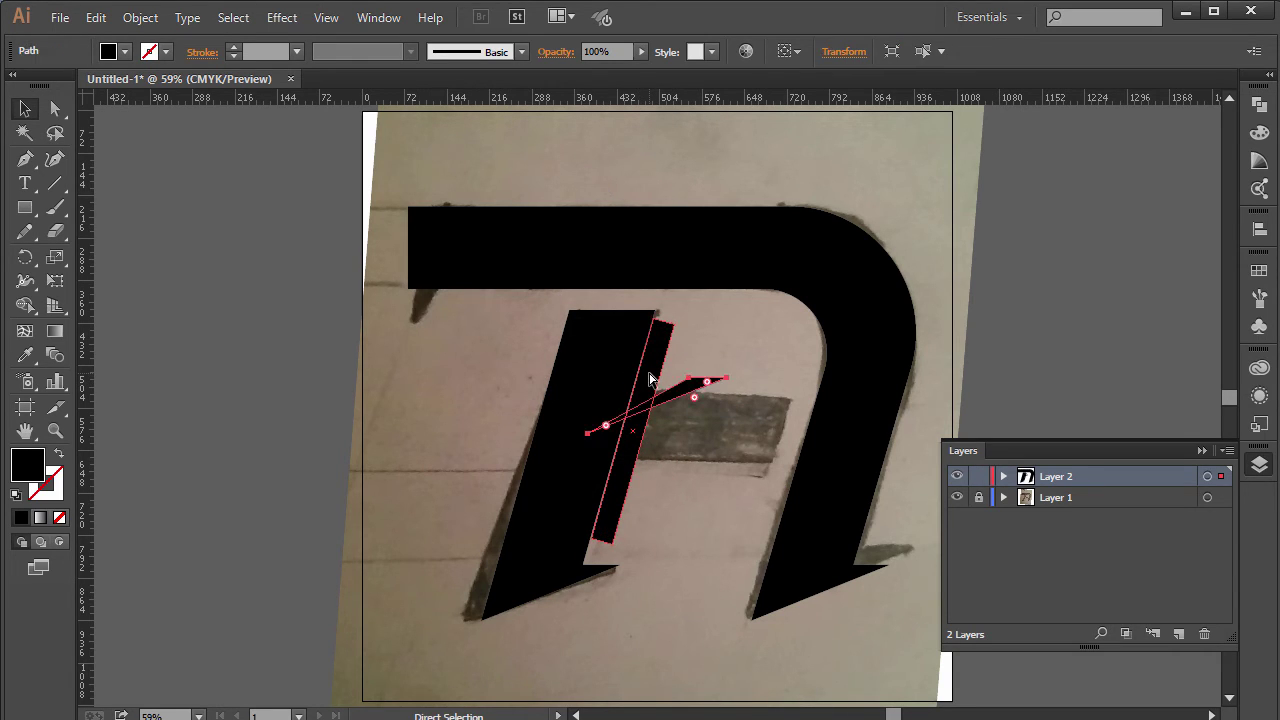
key(ctrl+z)
Copy the slanted spacer rectangle horizontally to the right leg's inner edge.
key(v)
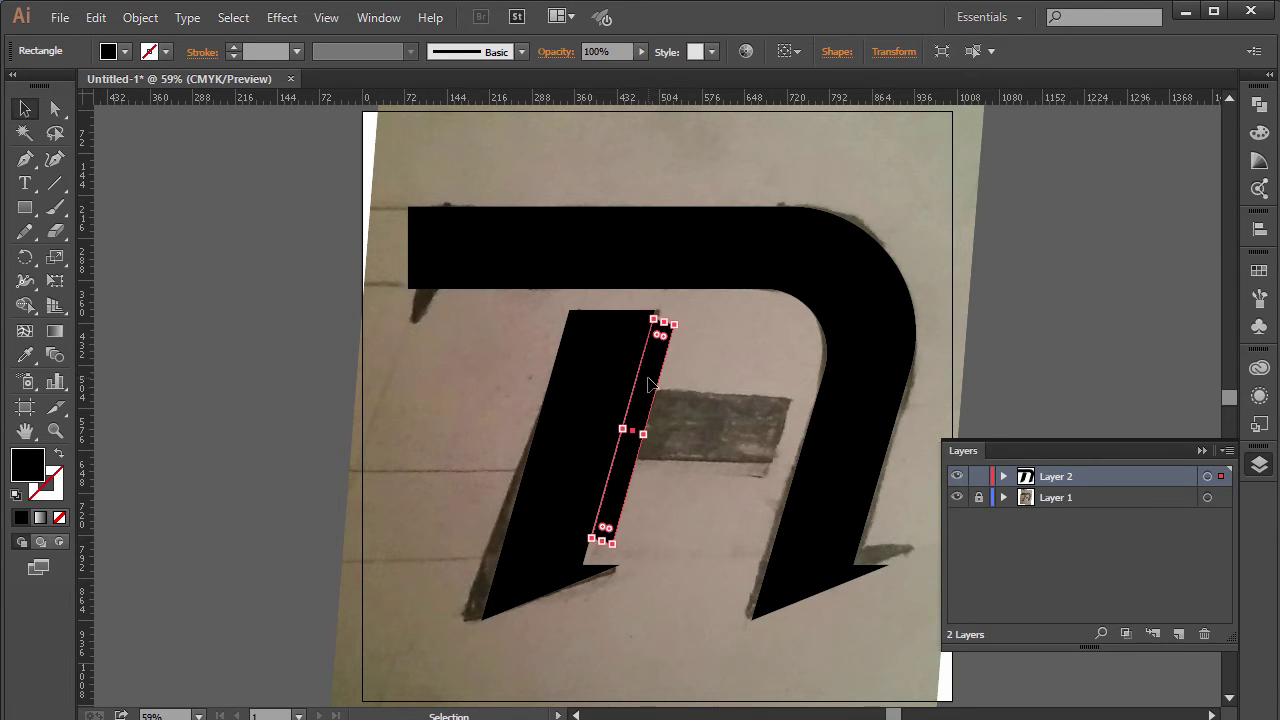
drag(648, 383, 808, 382)
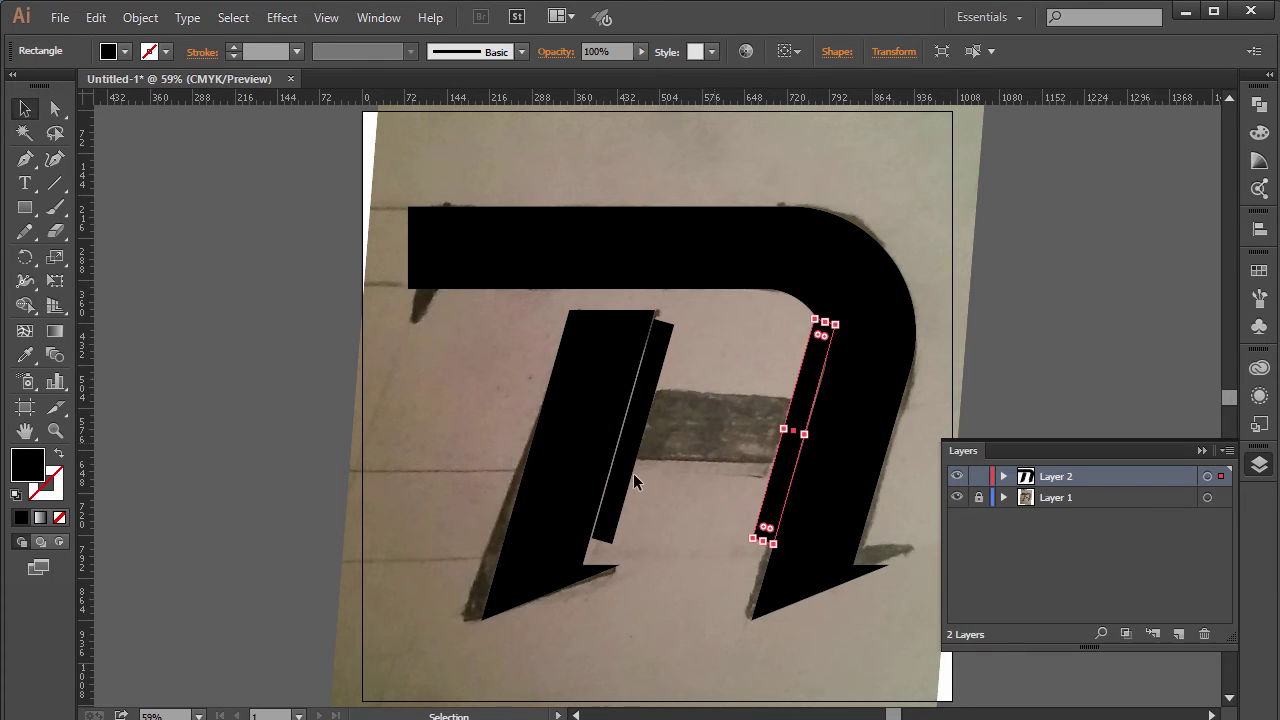
Draw a crossbar rectangle of about 442 × 140 px over the top bar and move it down across both legs onto the sketched crossbar.
click(26, 208)
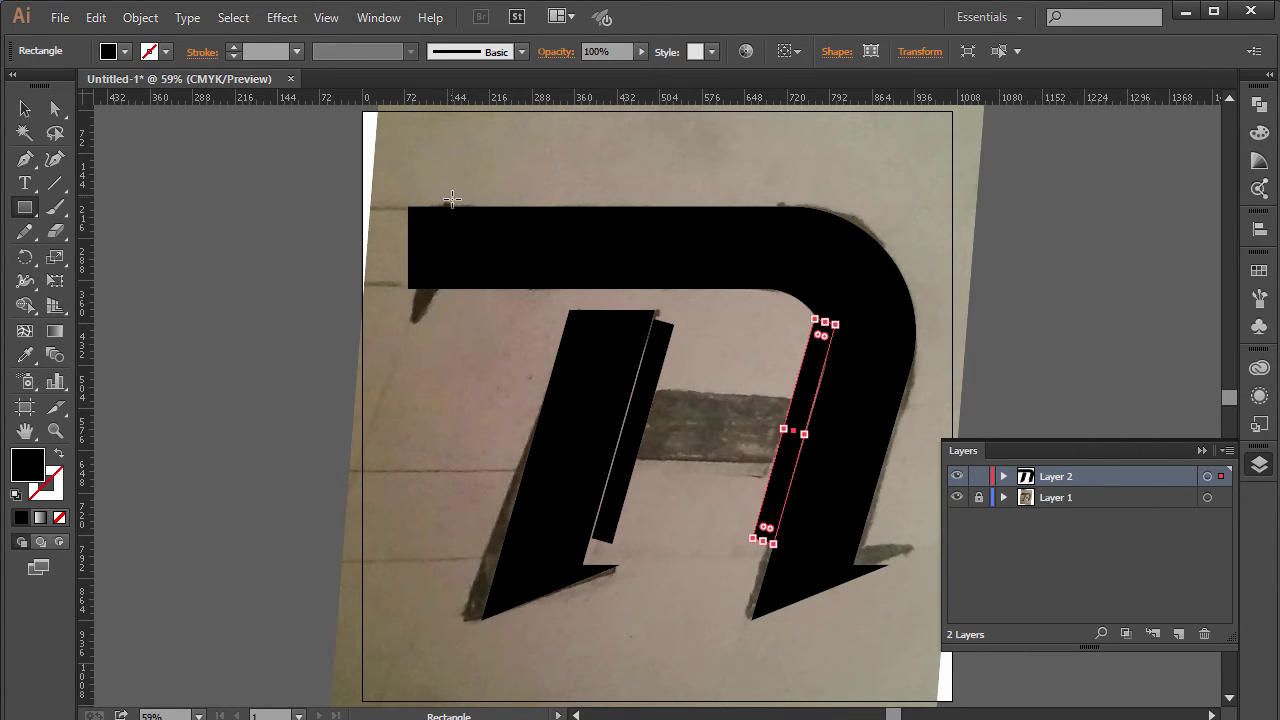
drag(428, 207, 688, 291)
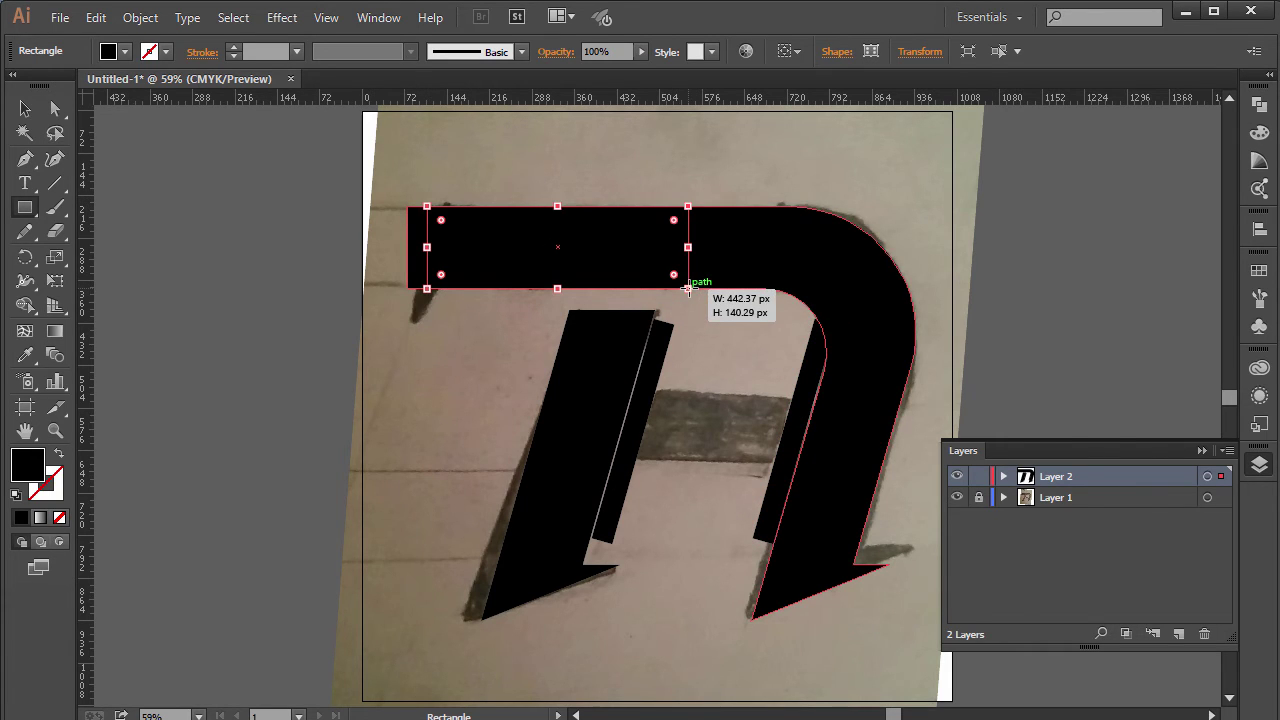
click(25, 110)
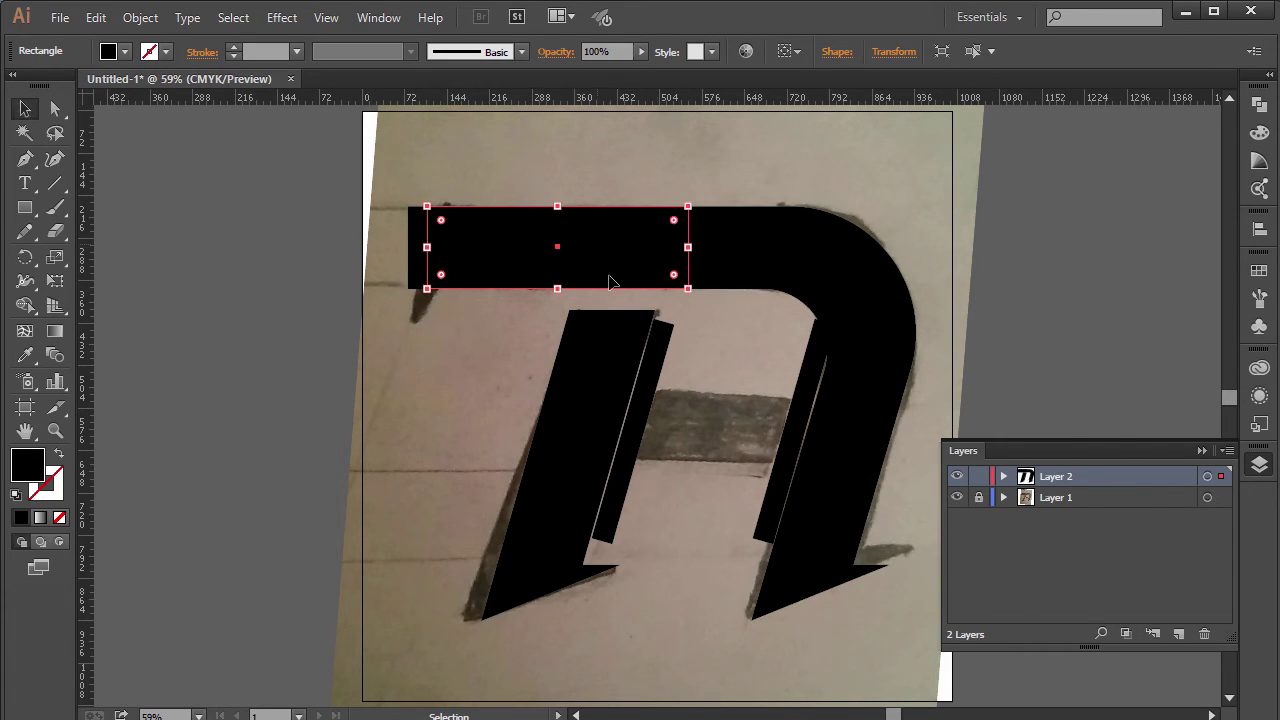
drag(612, 283, 748, 432)
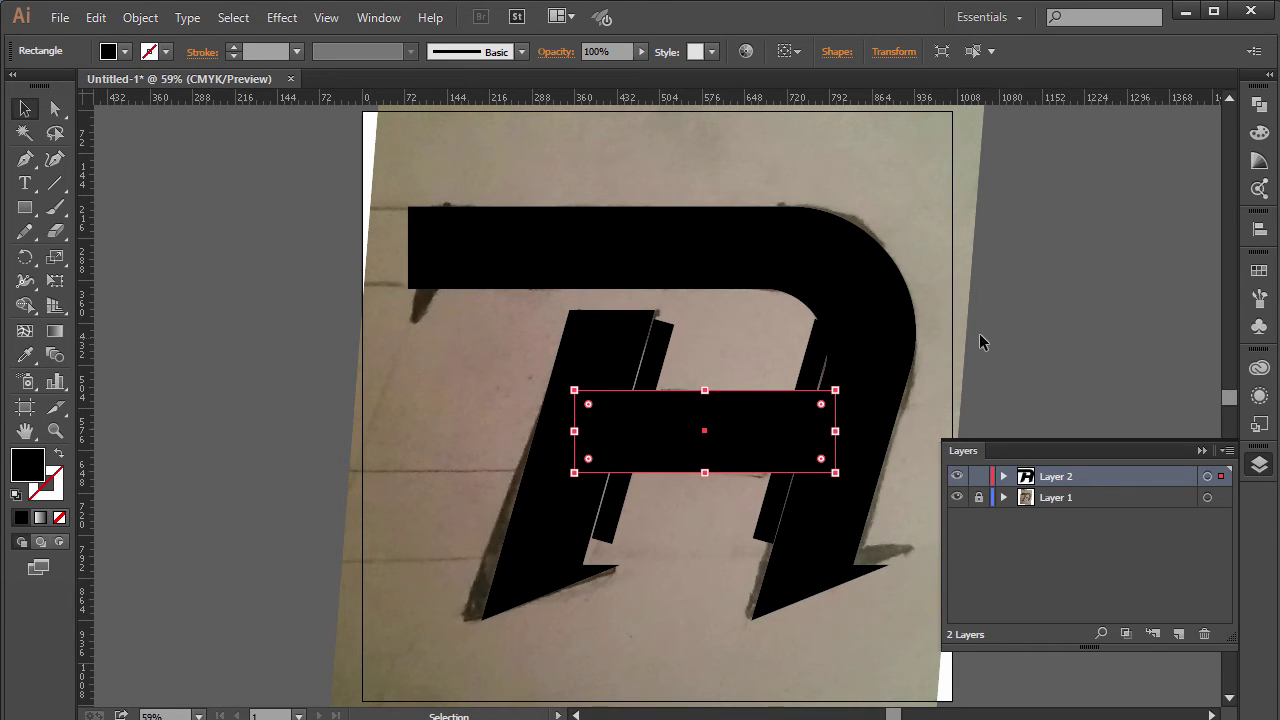
Subtract both slanted spacer rectangles from the crossbar with Shape Builder to leave a gap beside each leg.
click(813, 366)
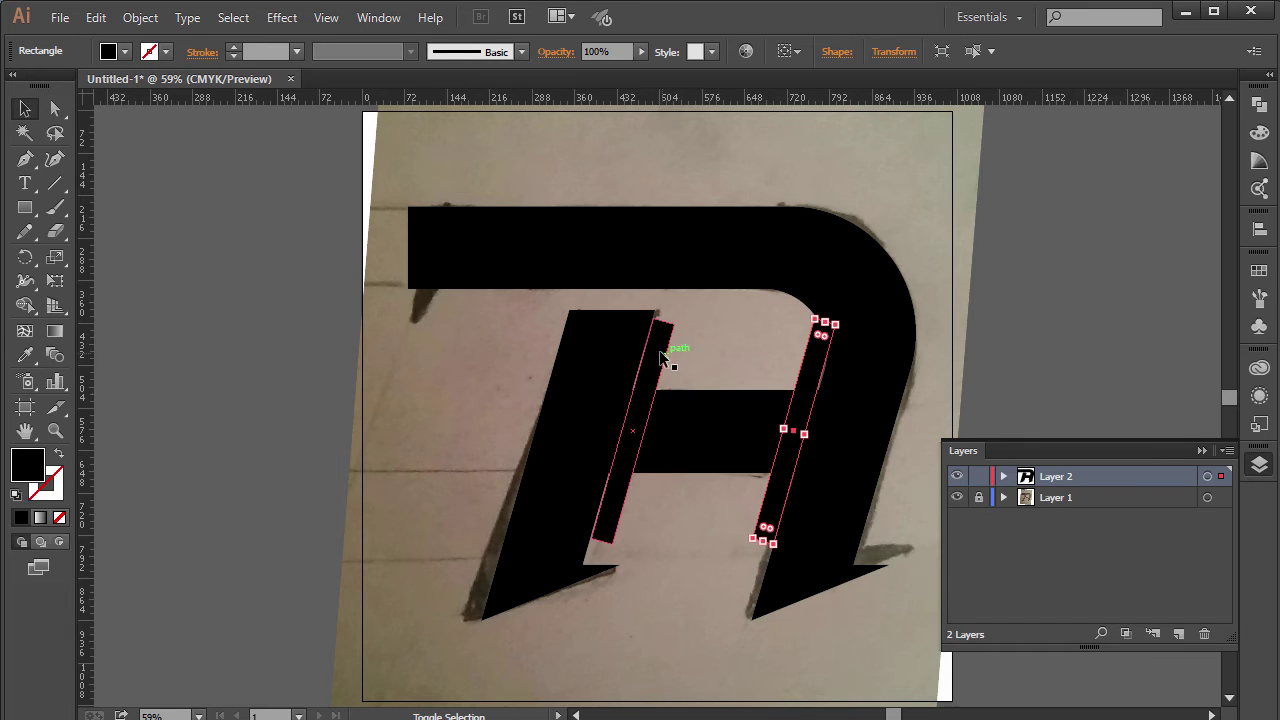
shift+click(660, 357)
shift+click(700, 423)
key(shift+m)
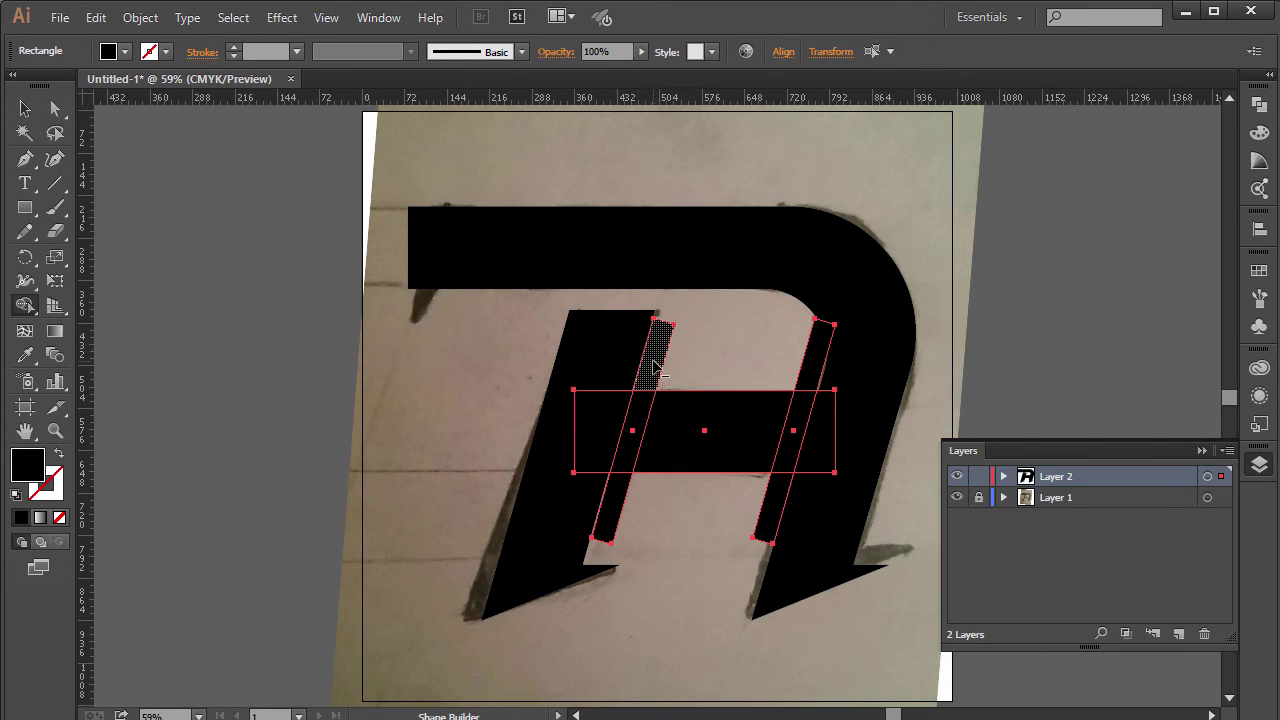
mouse_move(655, 368)
mouse_down()
mouse_move(608, 486)
mouse_move(610, 520)
mouse_up()
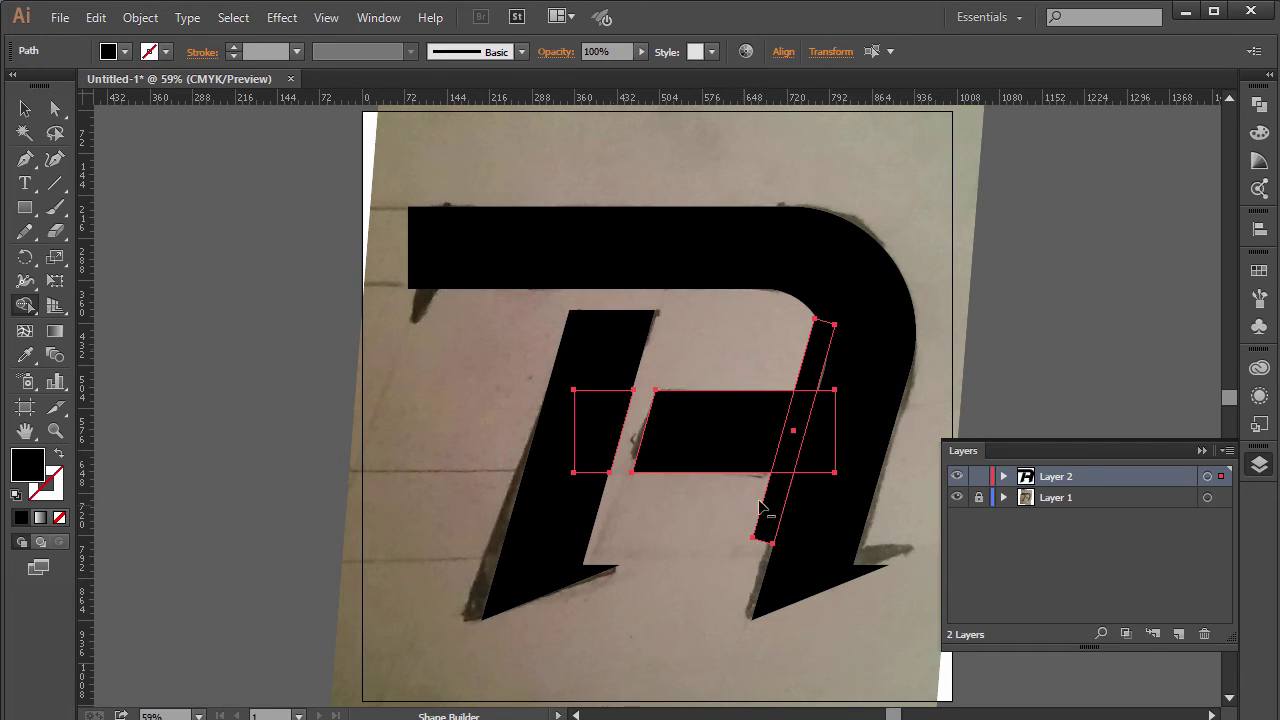
mouse_move(760, 507)
mouse_down()
mouse_move(777, 508)
mouse_move(826, 330)
mouse_up()
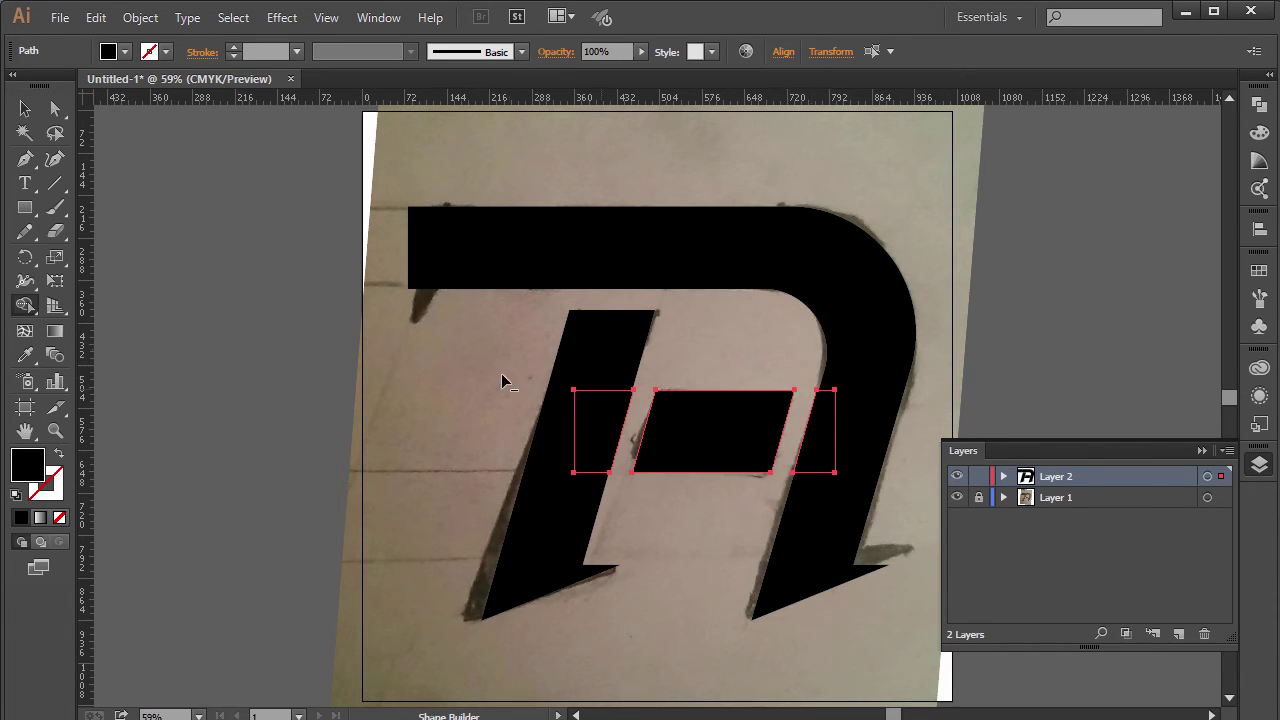
Remove the two leftover crossbar ends that overlap the left and right legs, and clear the selection.
alt+click(600, 430)
alt+click(820, 438)
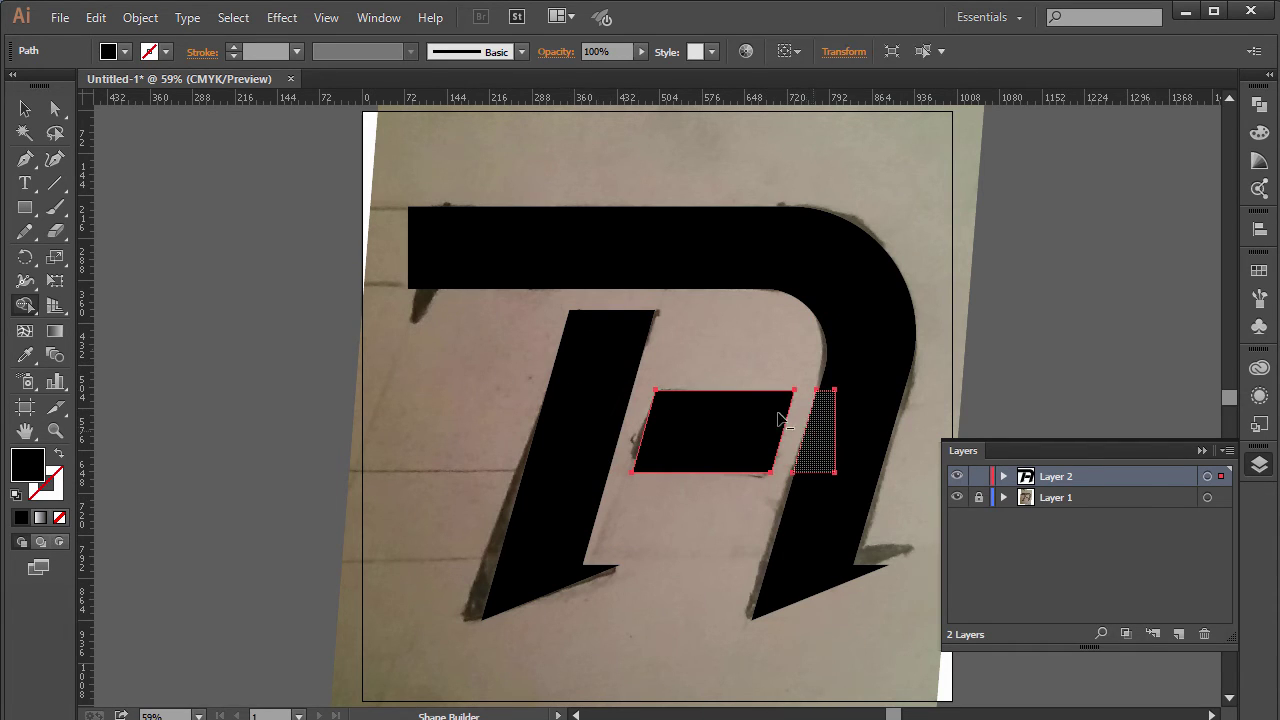
click(27, 110)
click(629, 503)
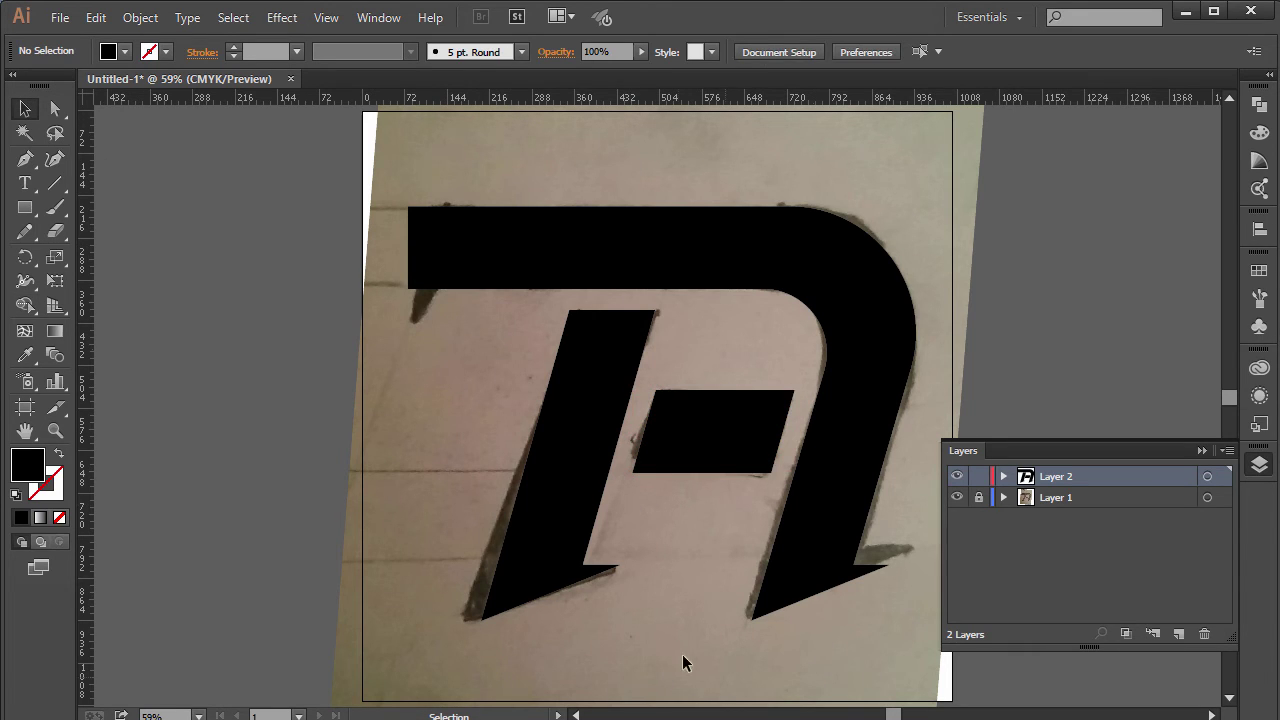
click(769, 588)
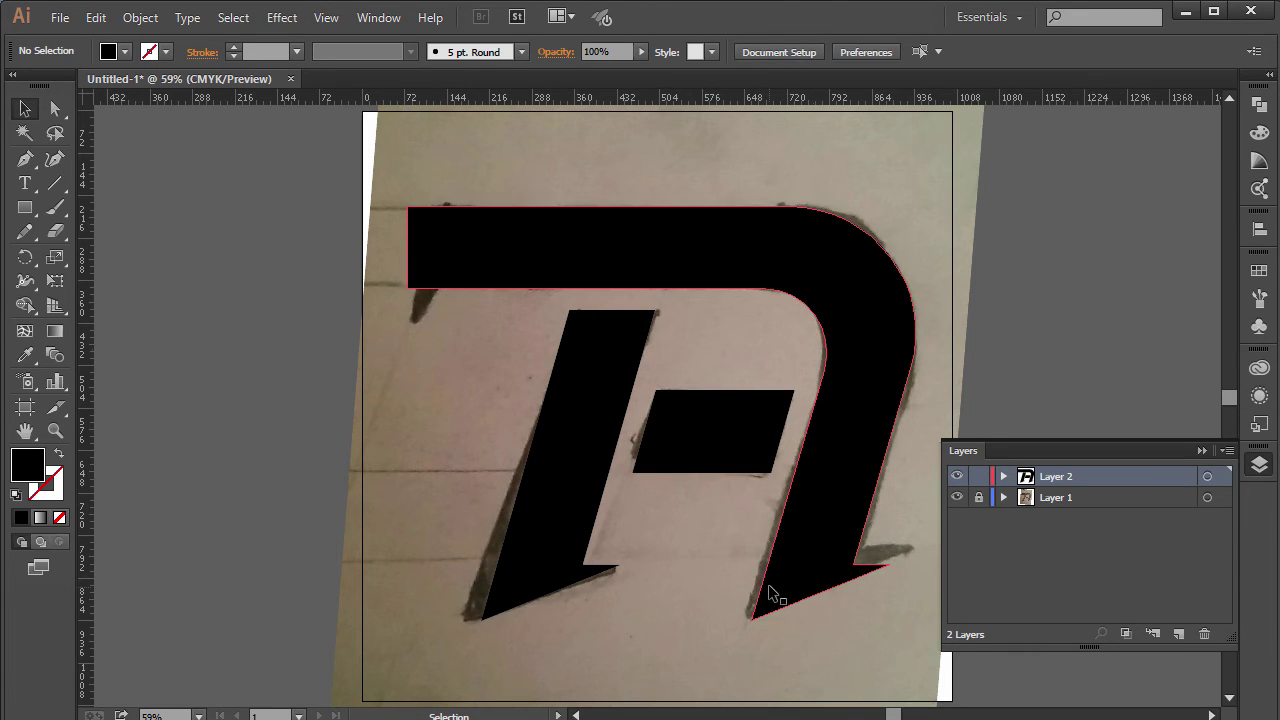
Thin the crossbar by lowering its upper edge to about Y 500 px.
click(724, 433)
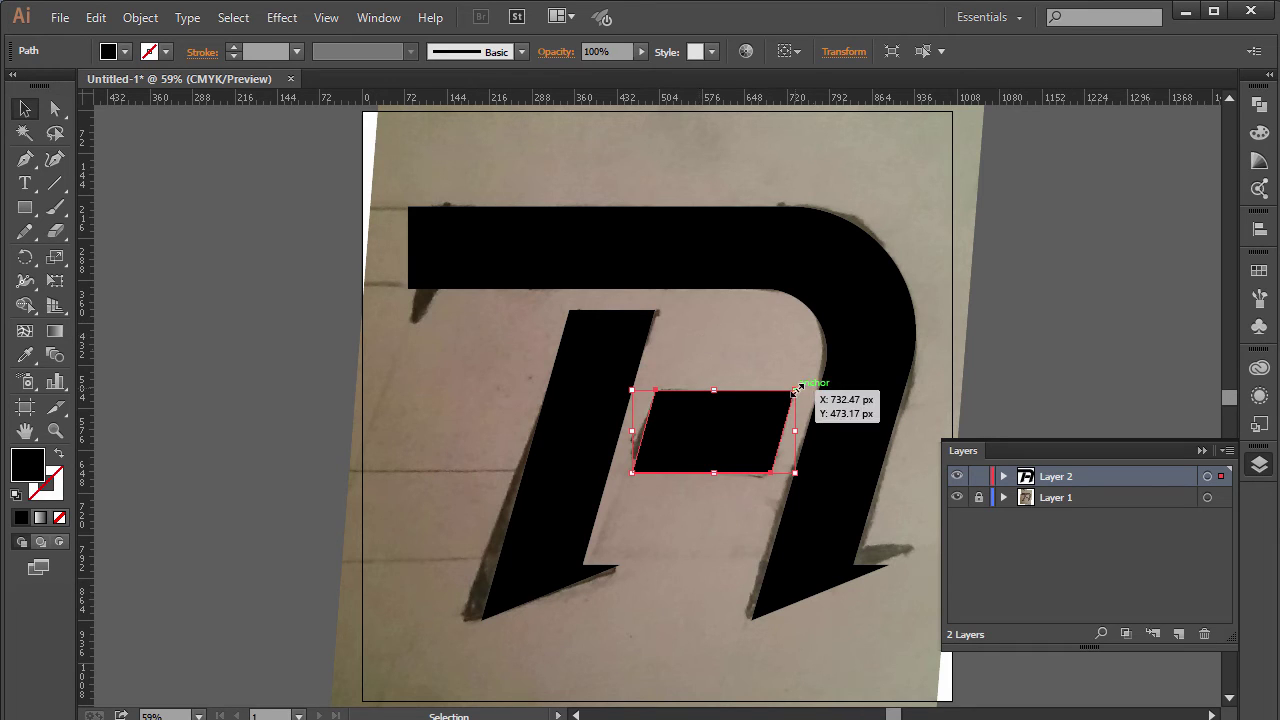
drag(713, 390, 714, 407)
click(748, 354)
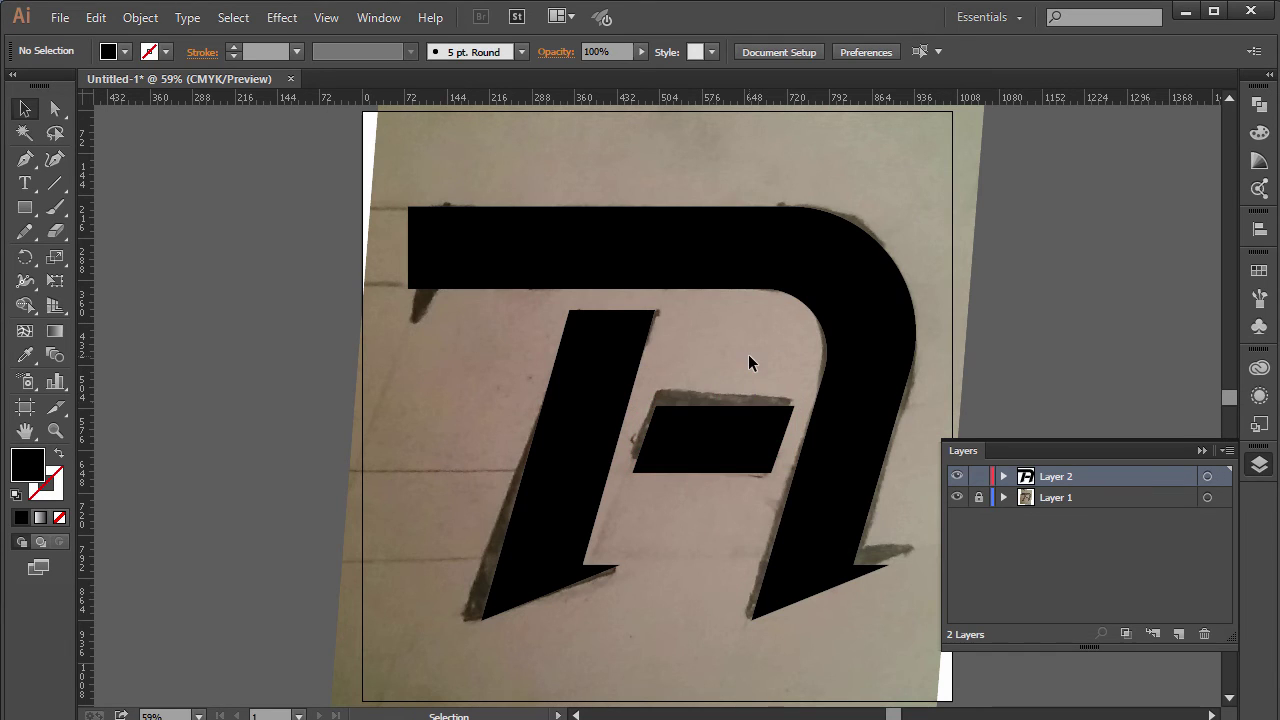
click(736, 420)
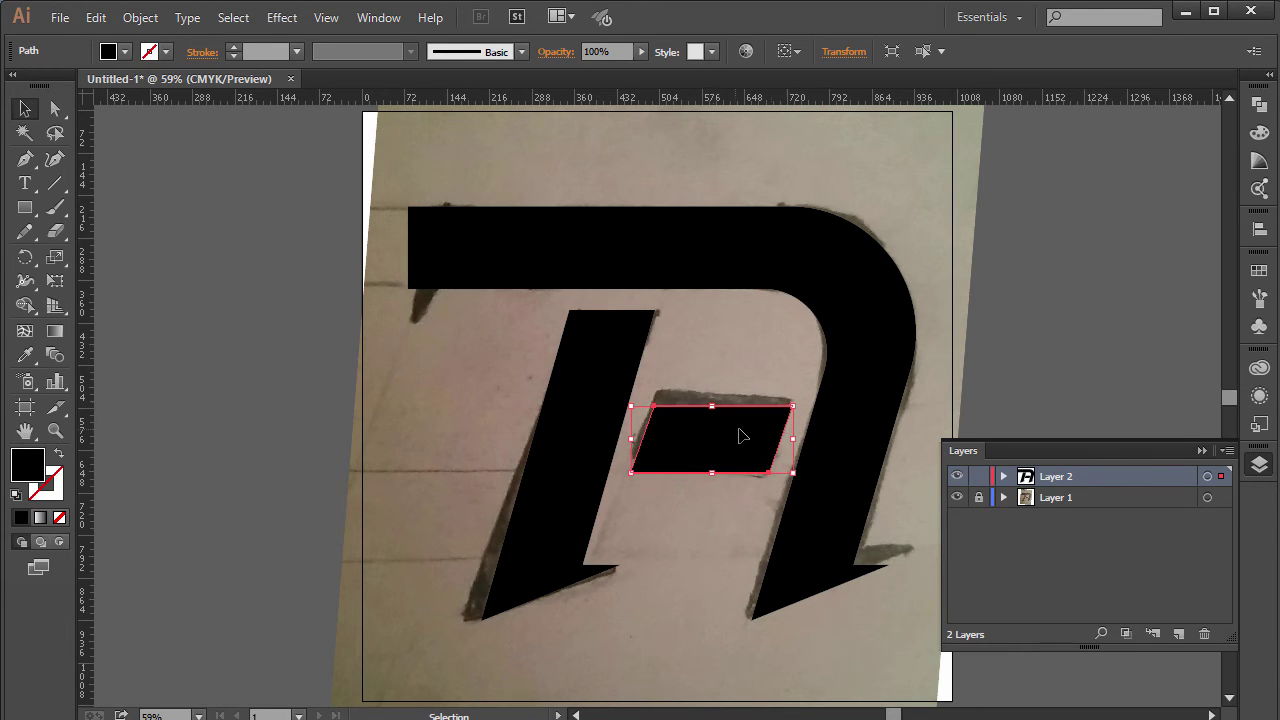
click(1190, 430)
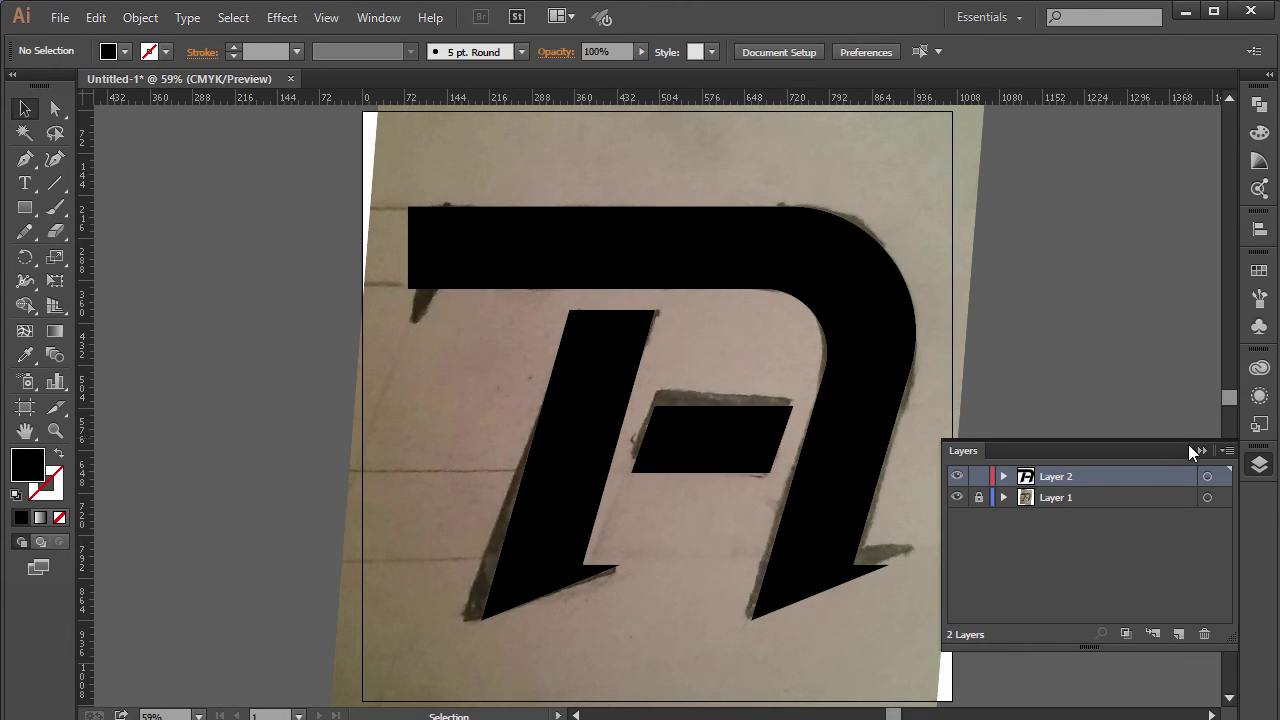
Hide the sketch on Layer 1 and nudge the crossbar's two upper anchor points slightly left to match the legs' slant.
click(957, 497)
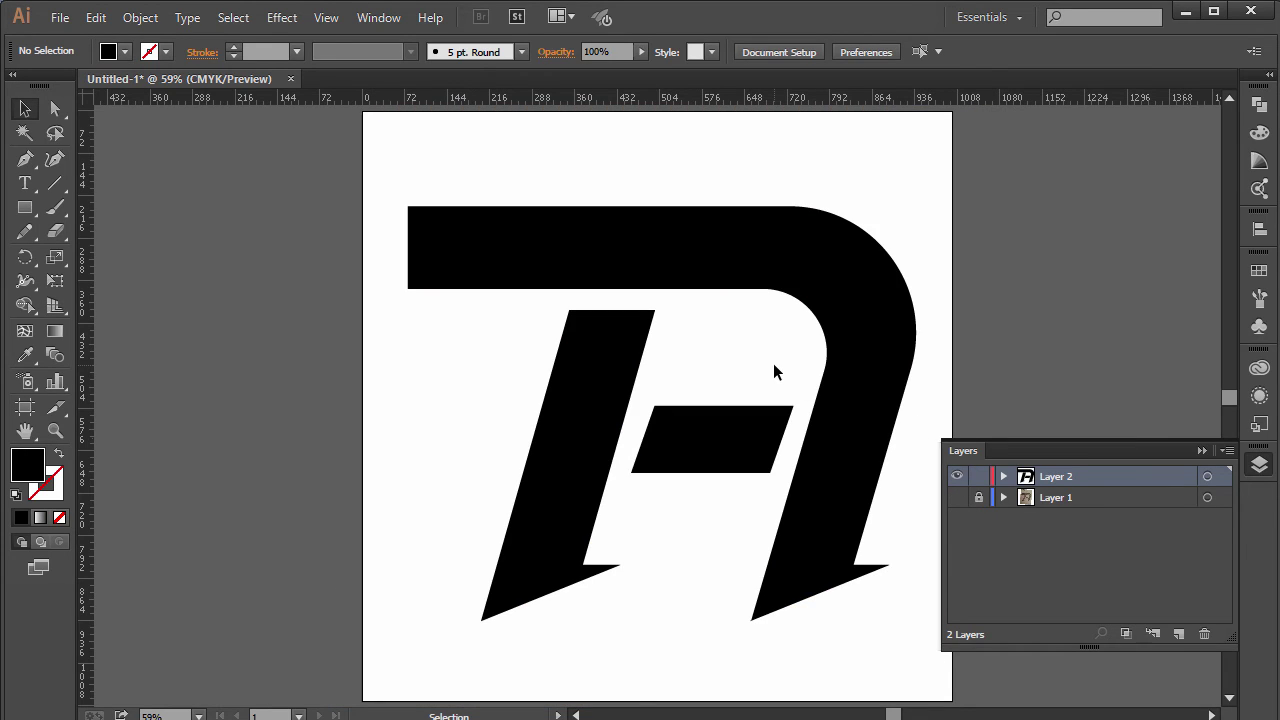
click(767, 414)
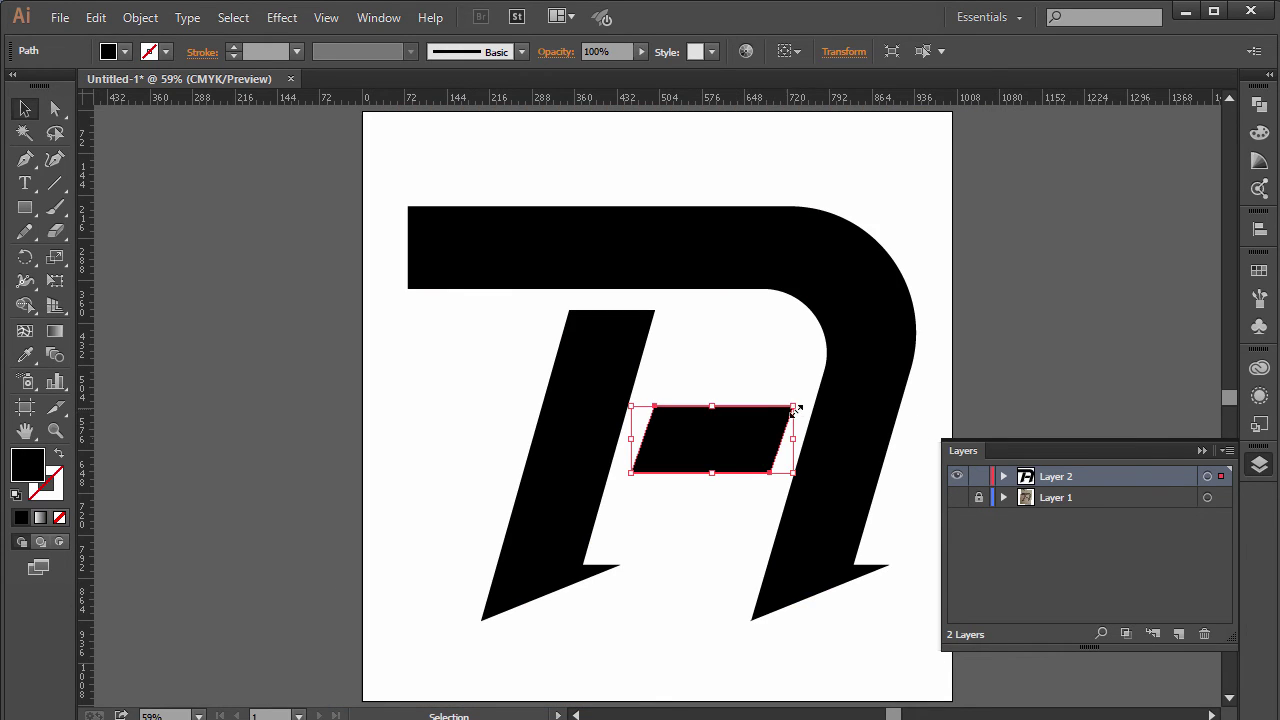
ctrl+click(793, 407)
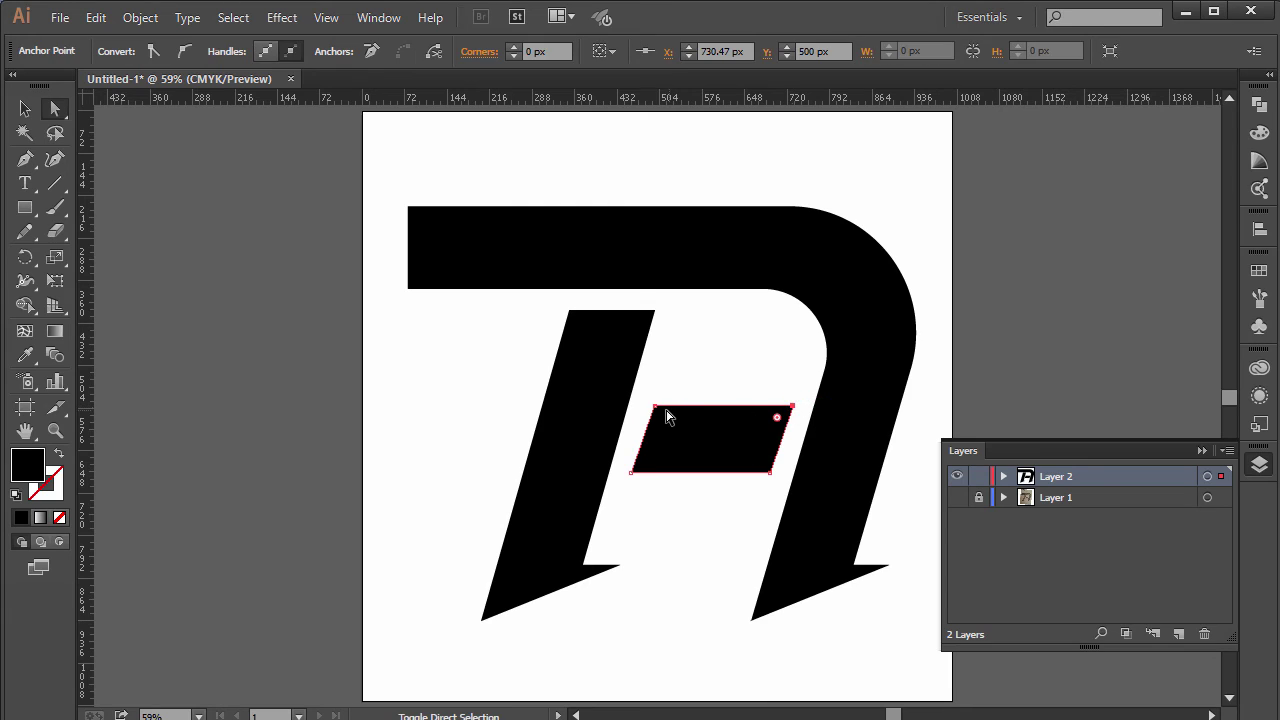
shift+click(653, 407)
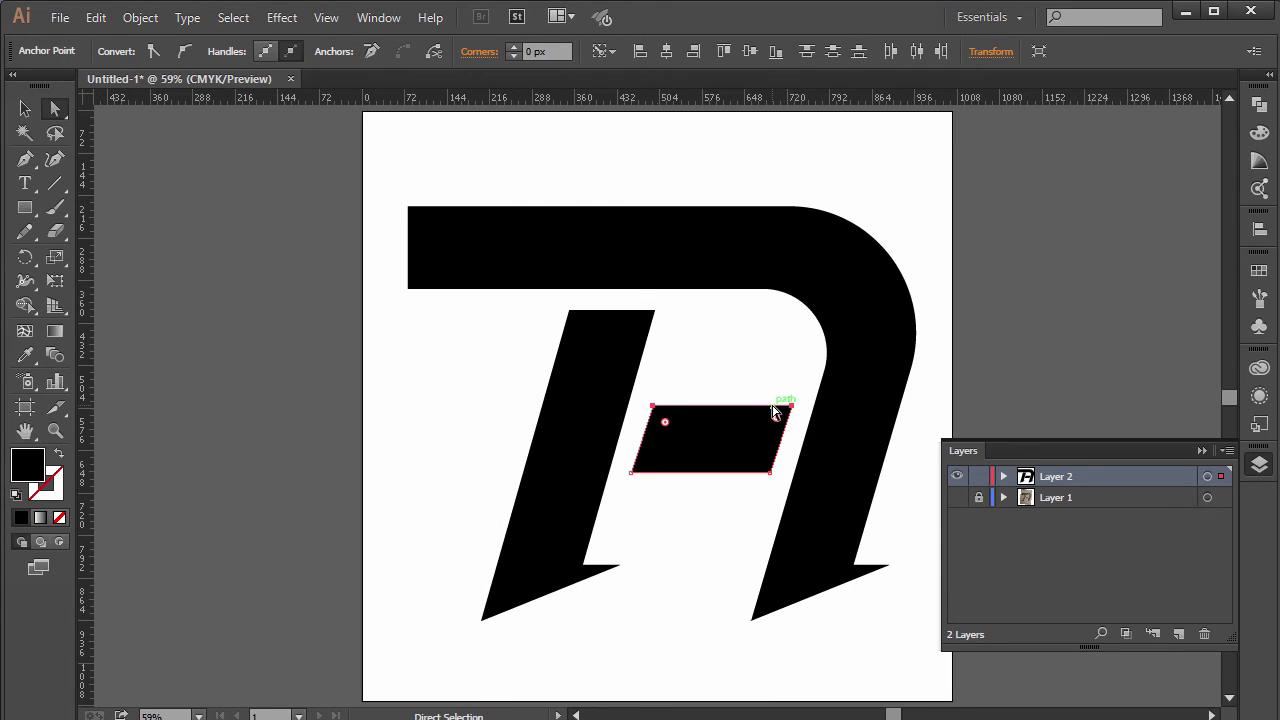
click(999, 323)
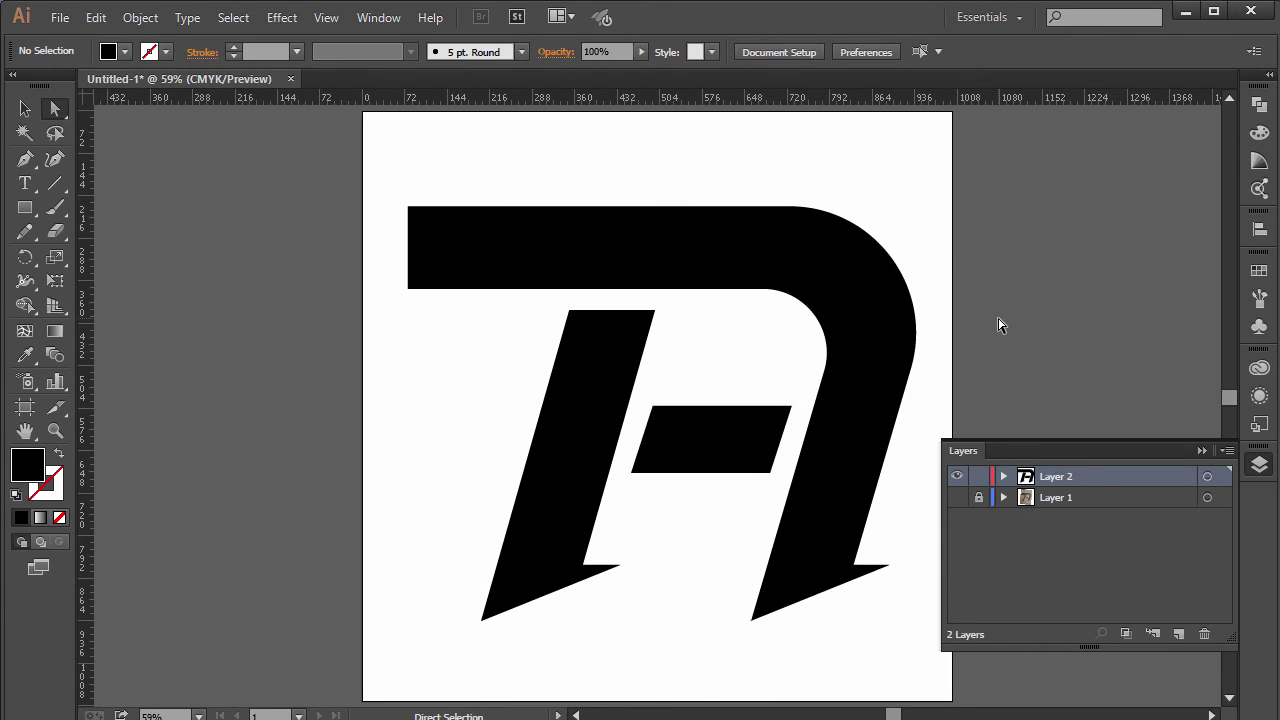
Show the sketch on Layer 1 alone to examine the top bar's left serif, and show Layer 2 again.
click(955, 477)
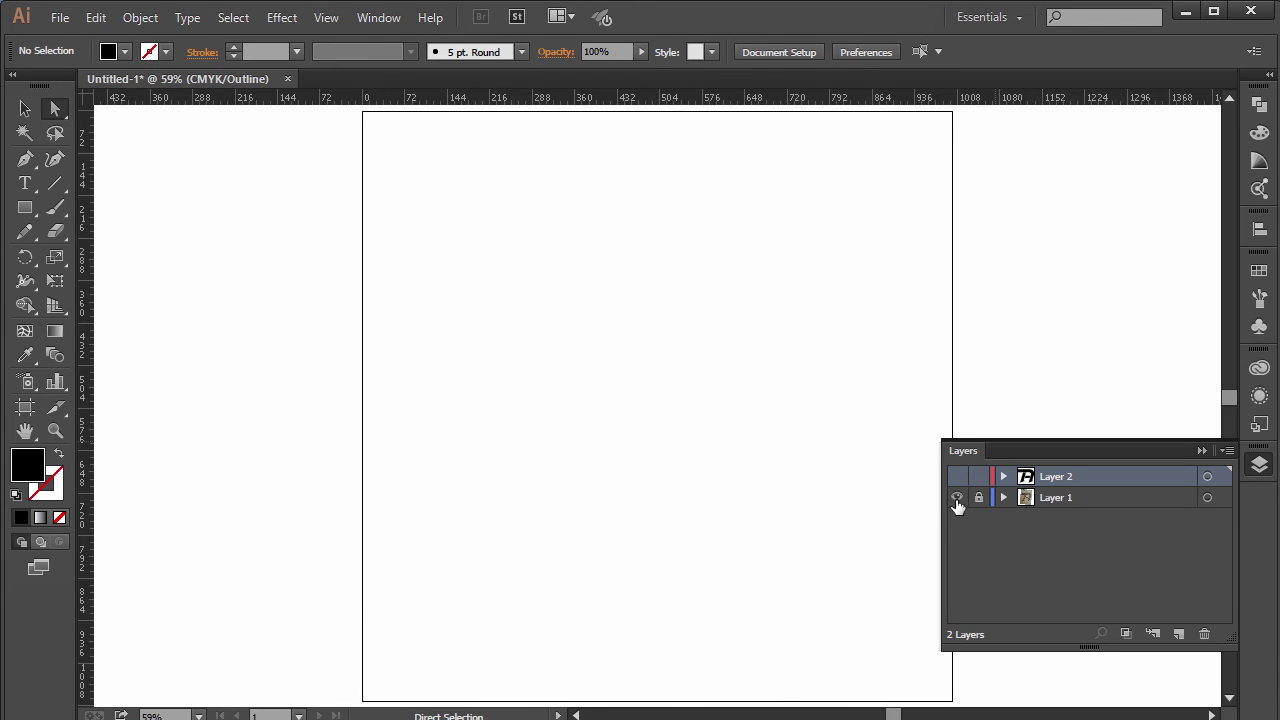
click(957, 497)
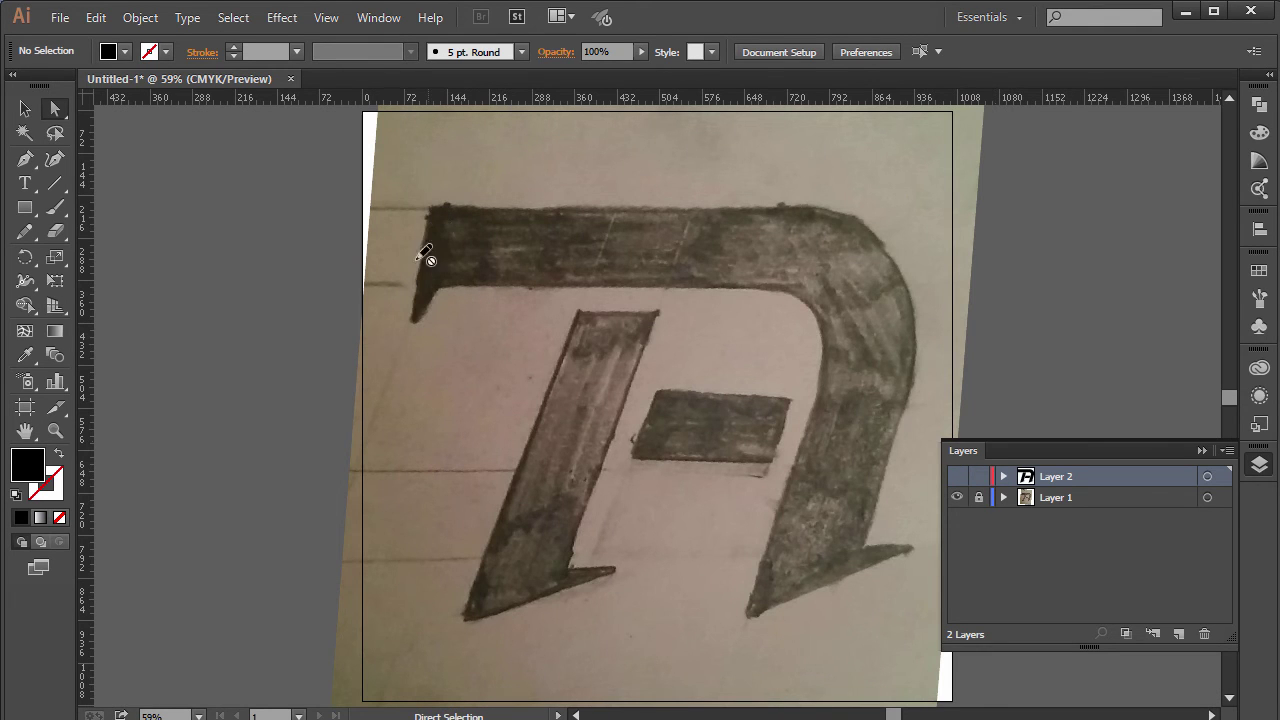
click(957, 477)
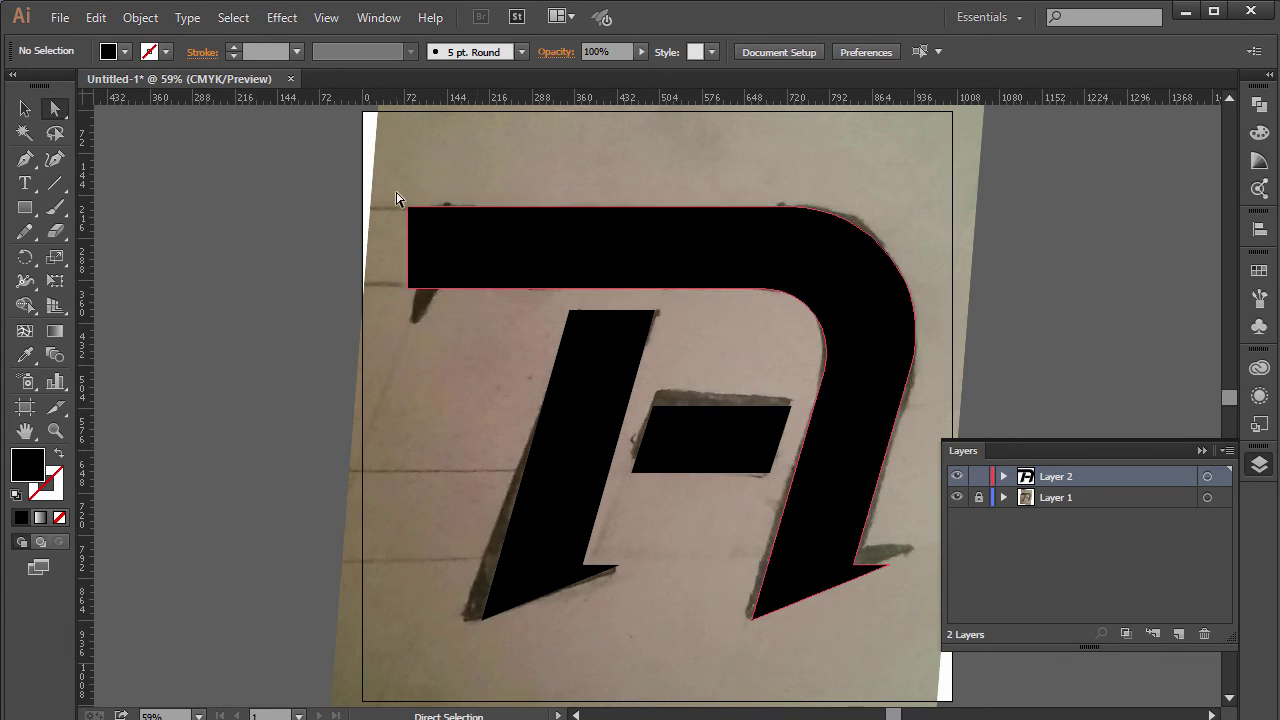
Try to outline a slanted triangular serif with the Pen tool at the top bar's left end.
key(p)
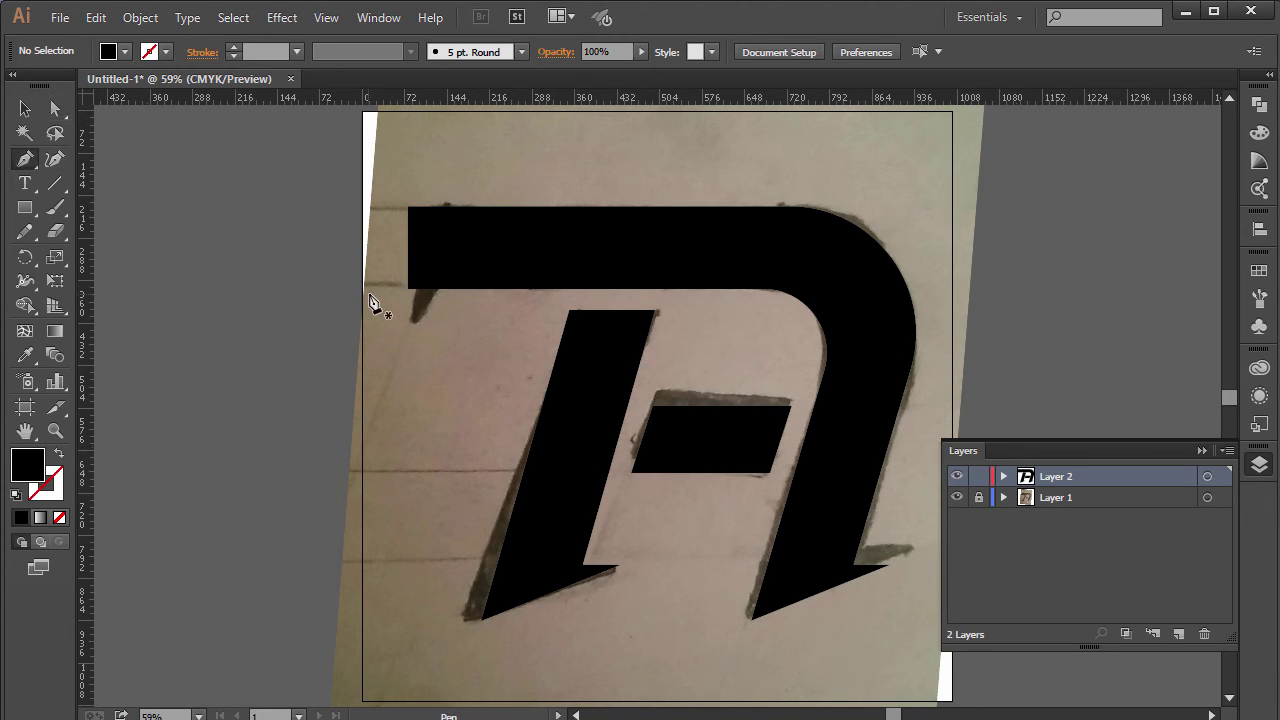
click(444, 207)
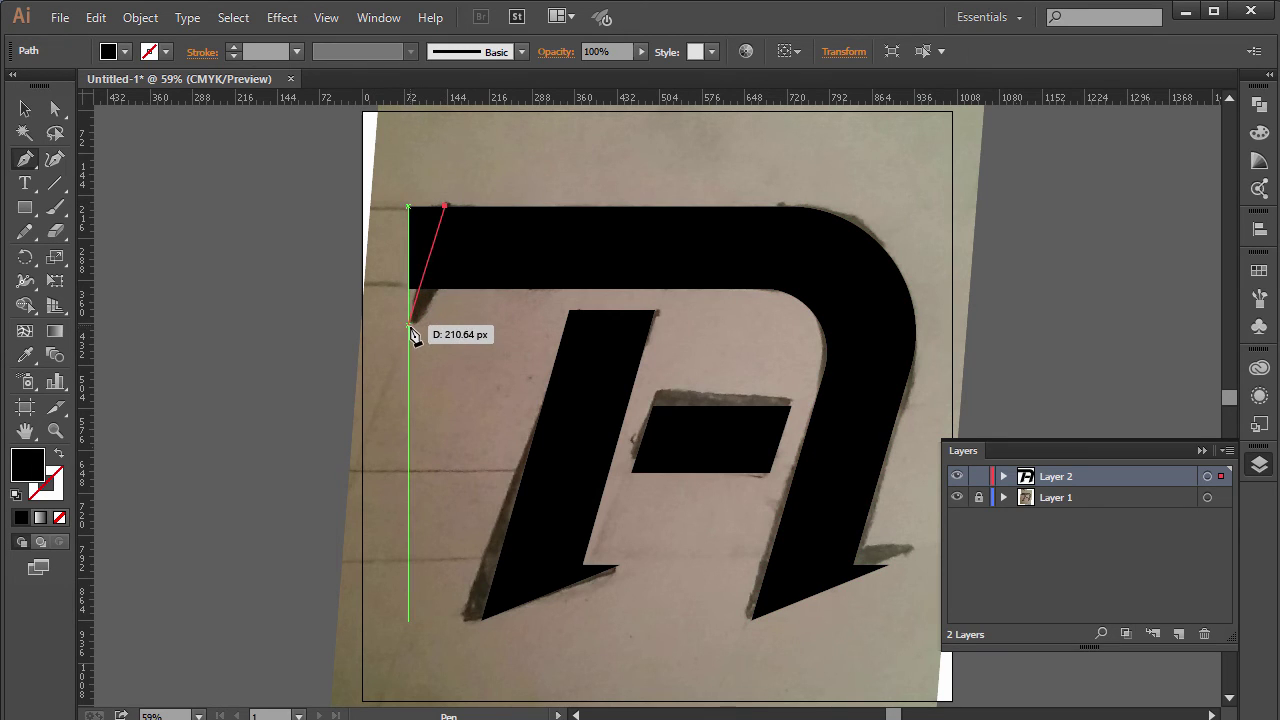
click(408, 326)
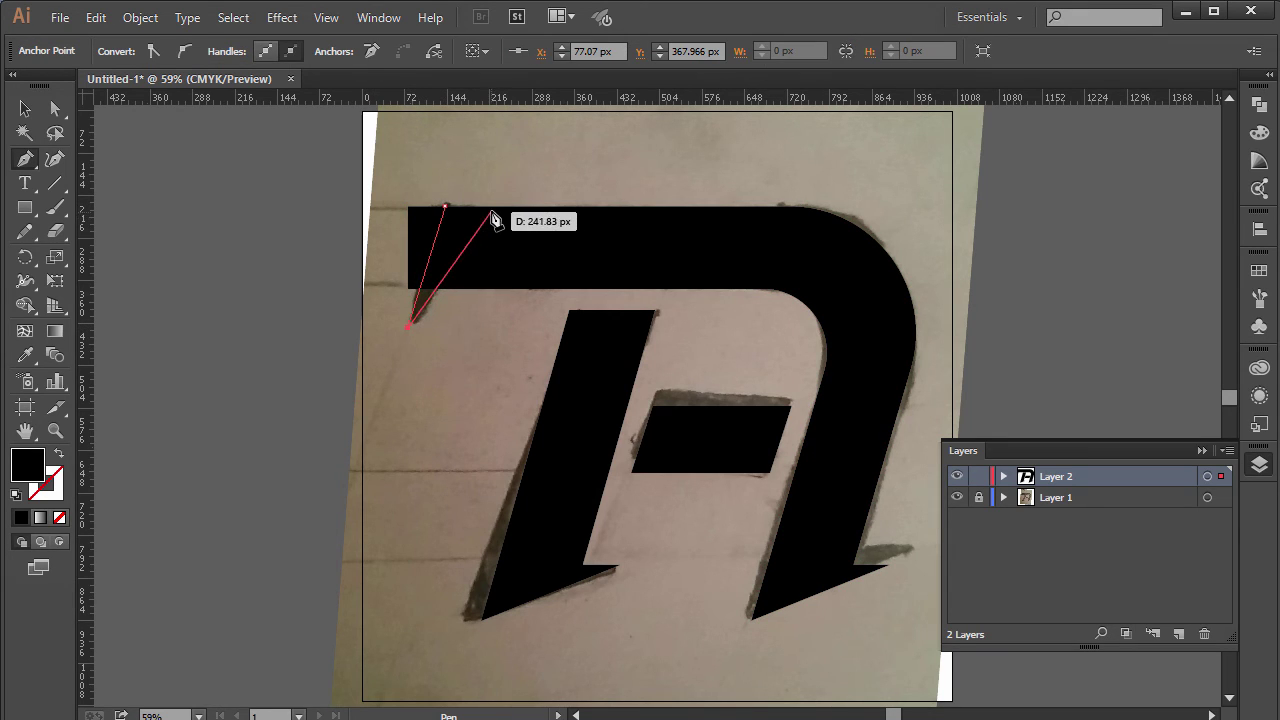
click(491, 207)
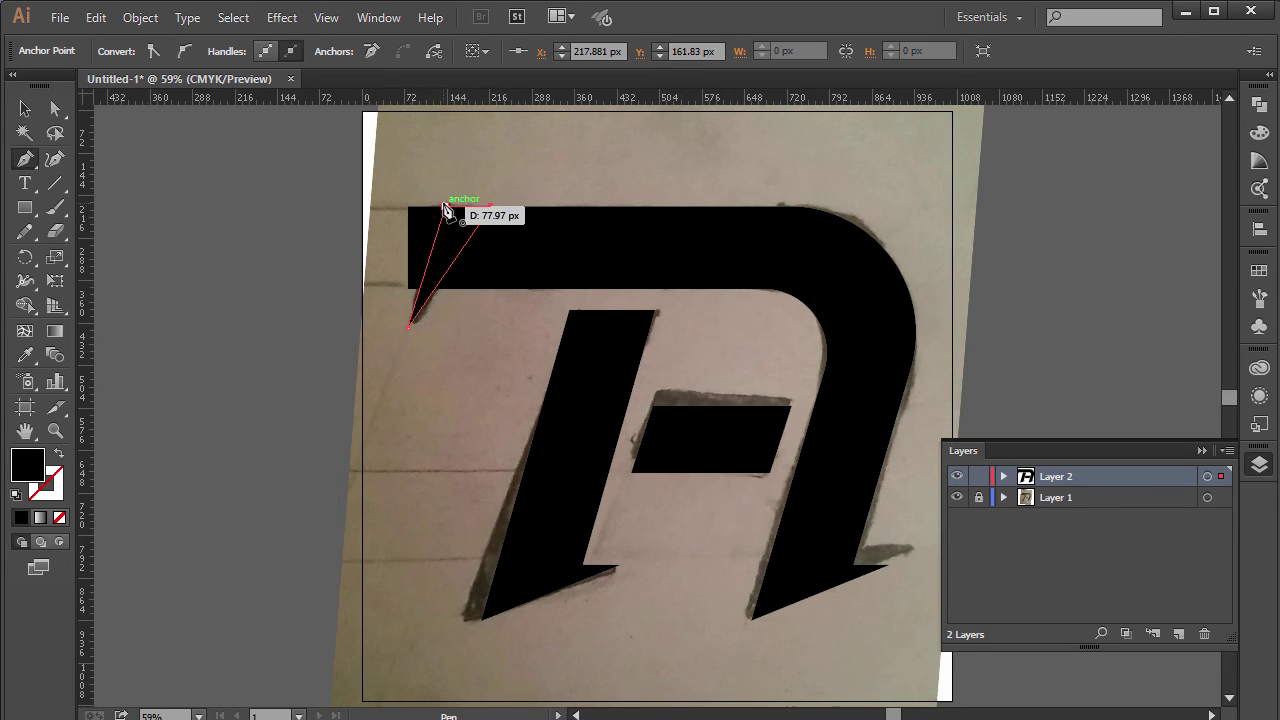
click(444, 208)
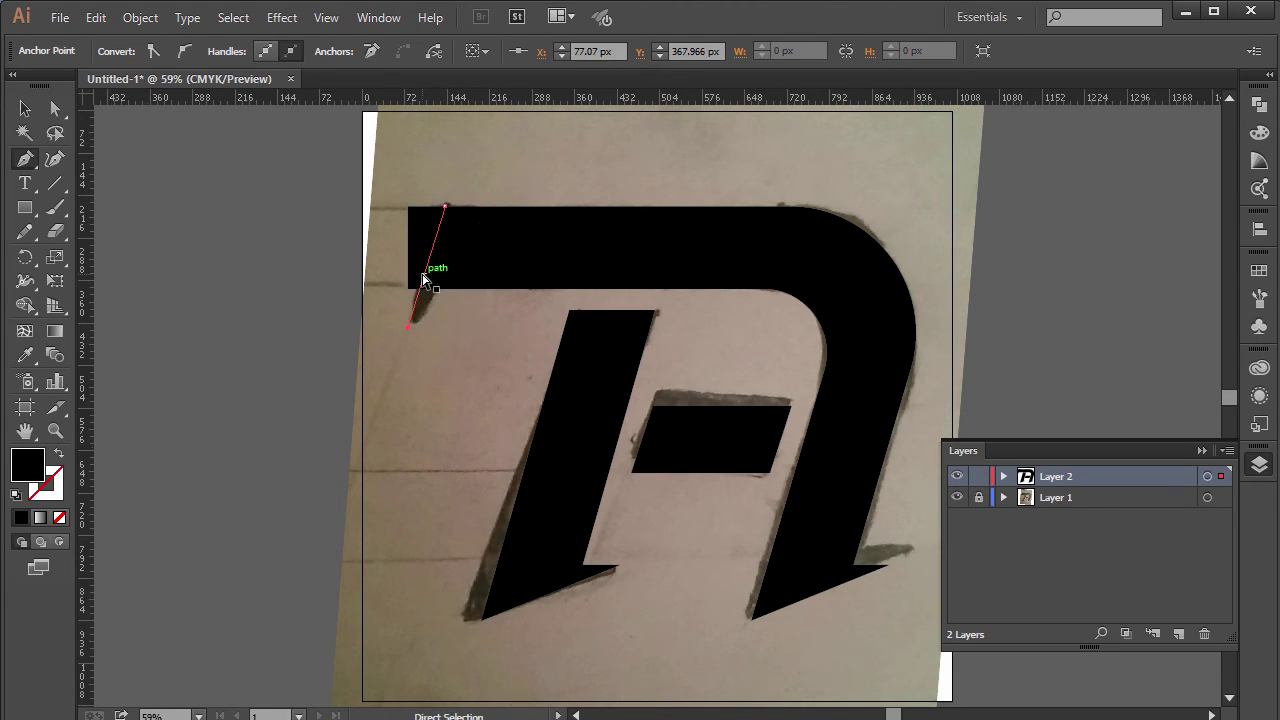
key(ctrl+shift+a)
Duplicate the left leg, rotate the copy to lie horizontally, and place it over the top bar's left part.
click(25, 108)
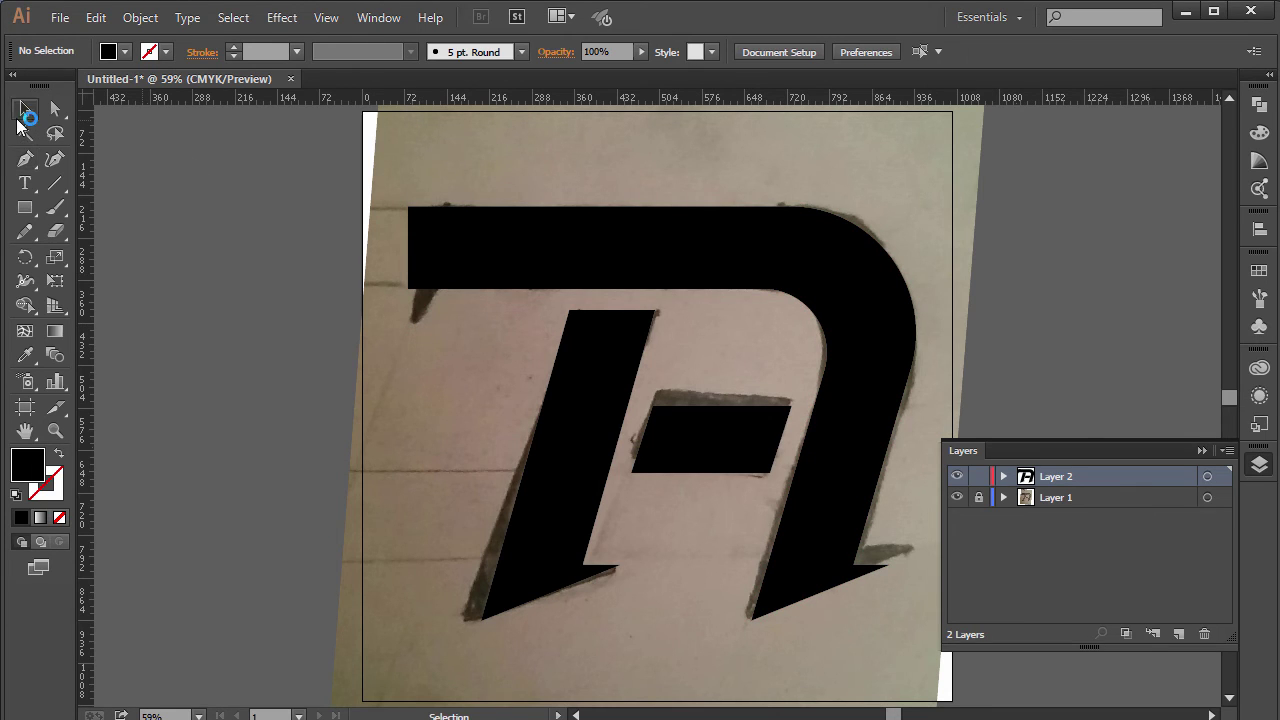
click(577, 394)
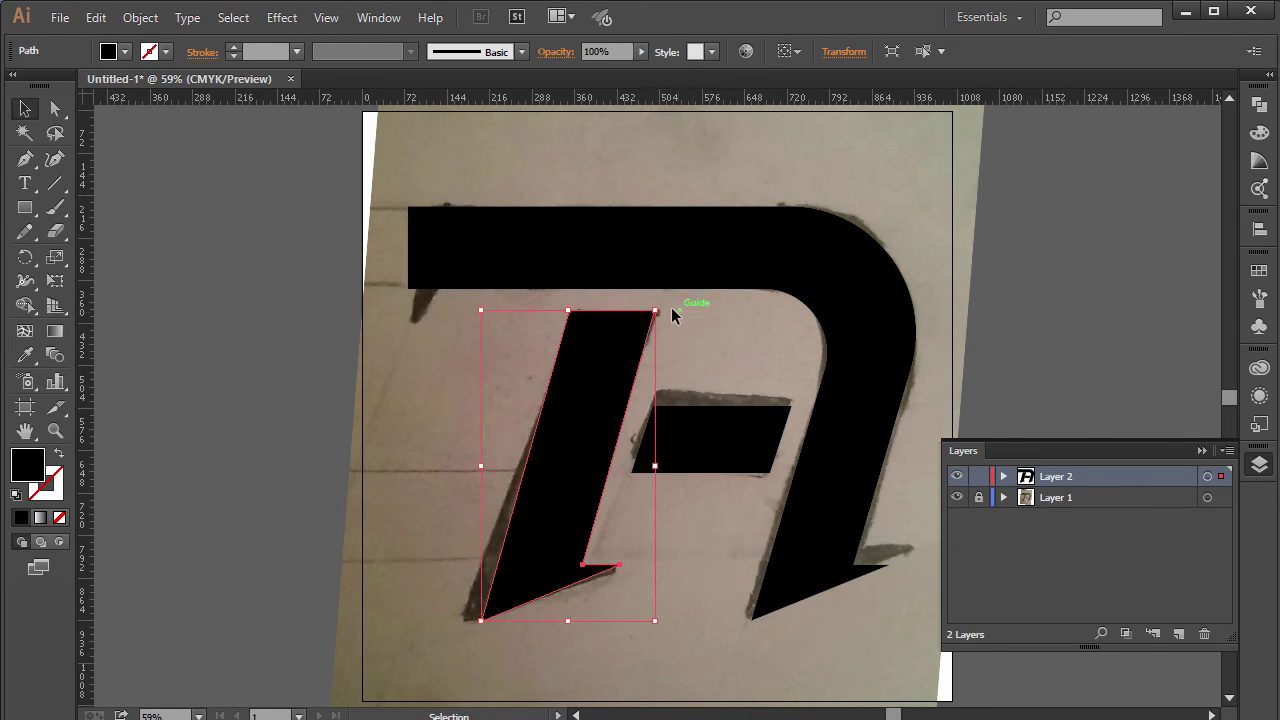
drag(658, 305, 790, 525)
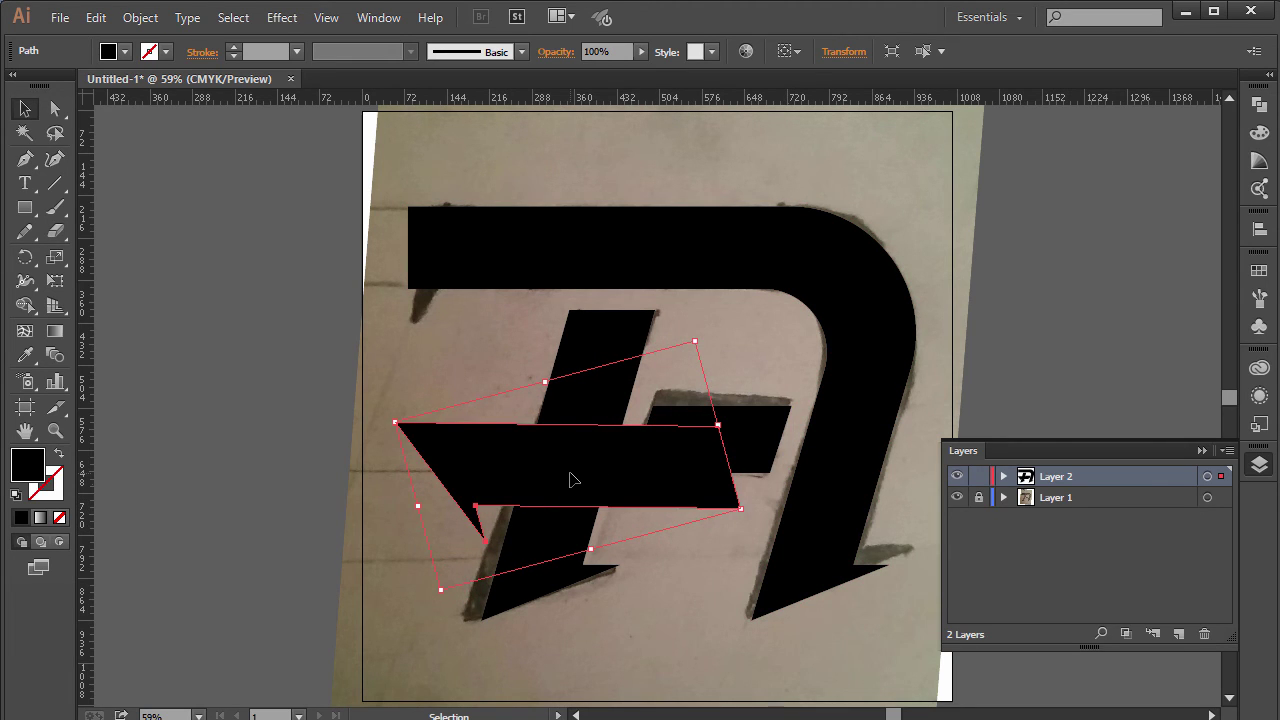
drag(548, 478, 518, 263)
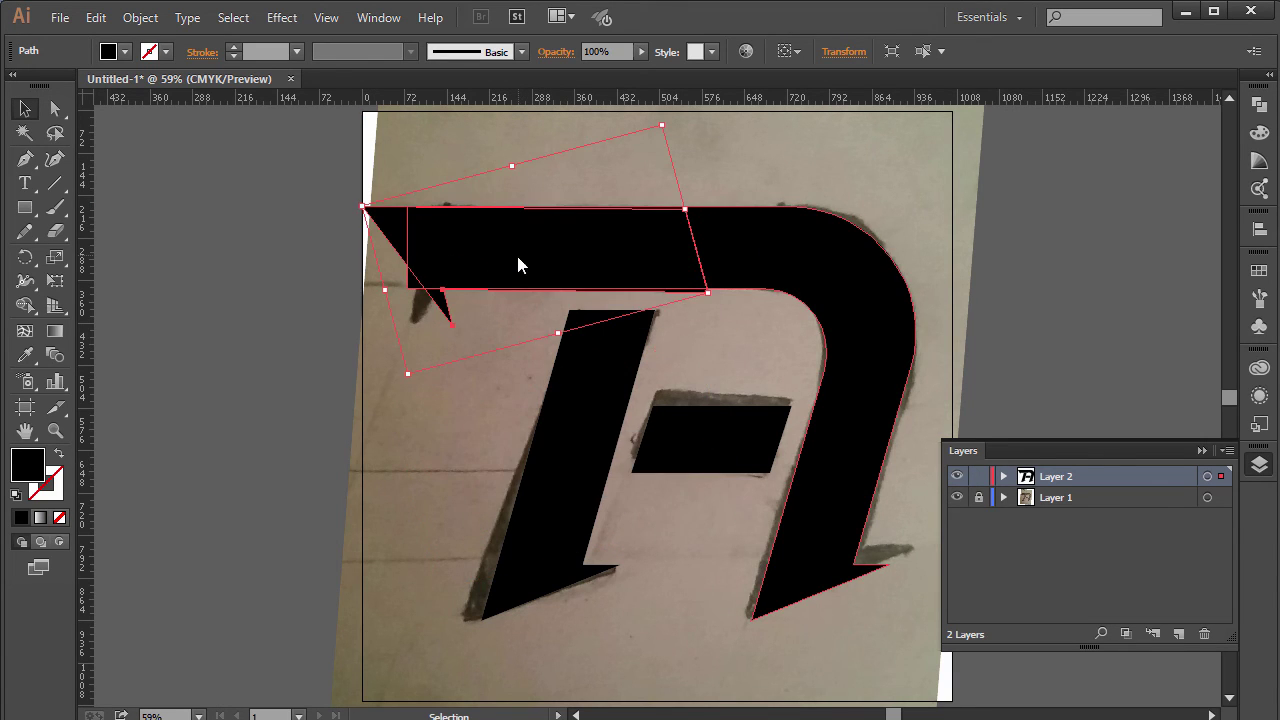
Reflect the horizontal leg copy across the vertical axis with the preview on.
right_click(518, 265)
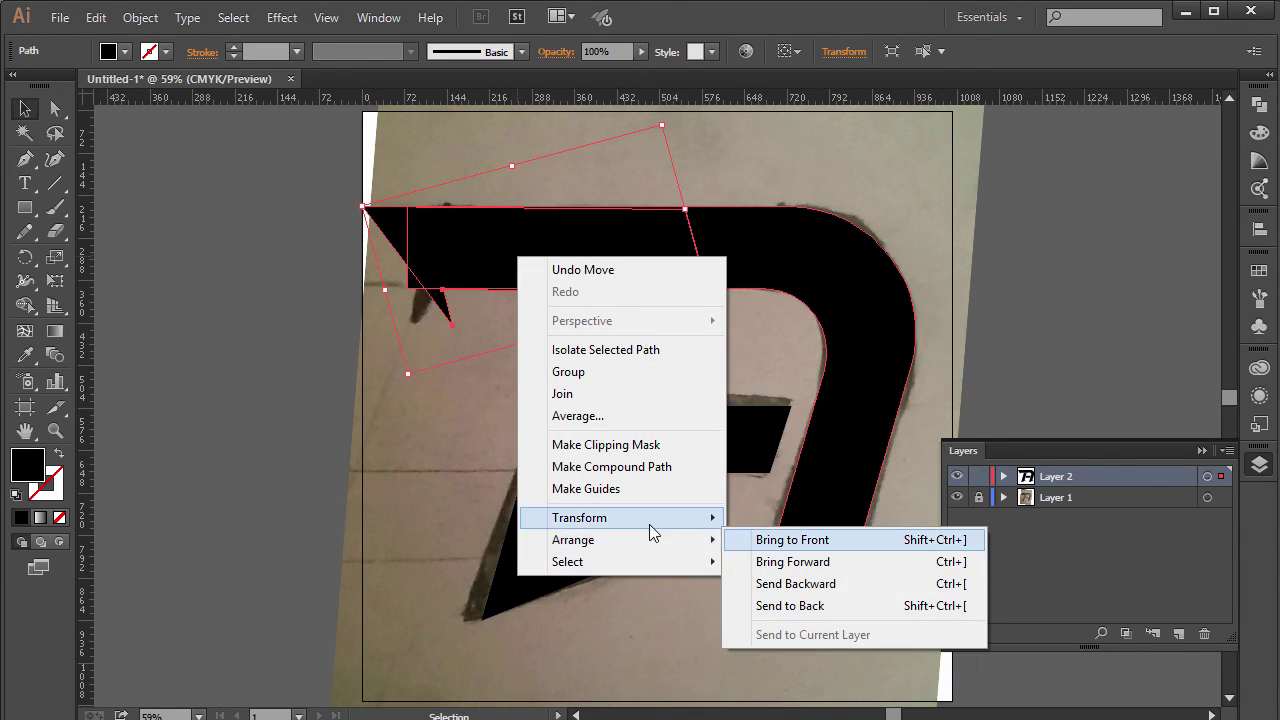
mouse_move(697, 521)
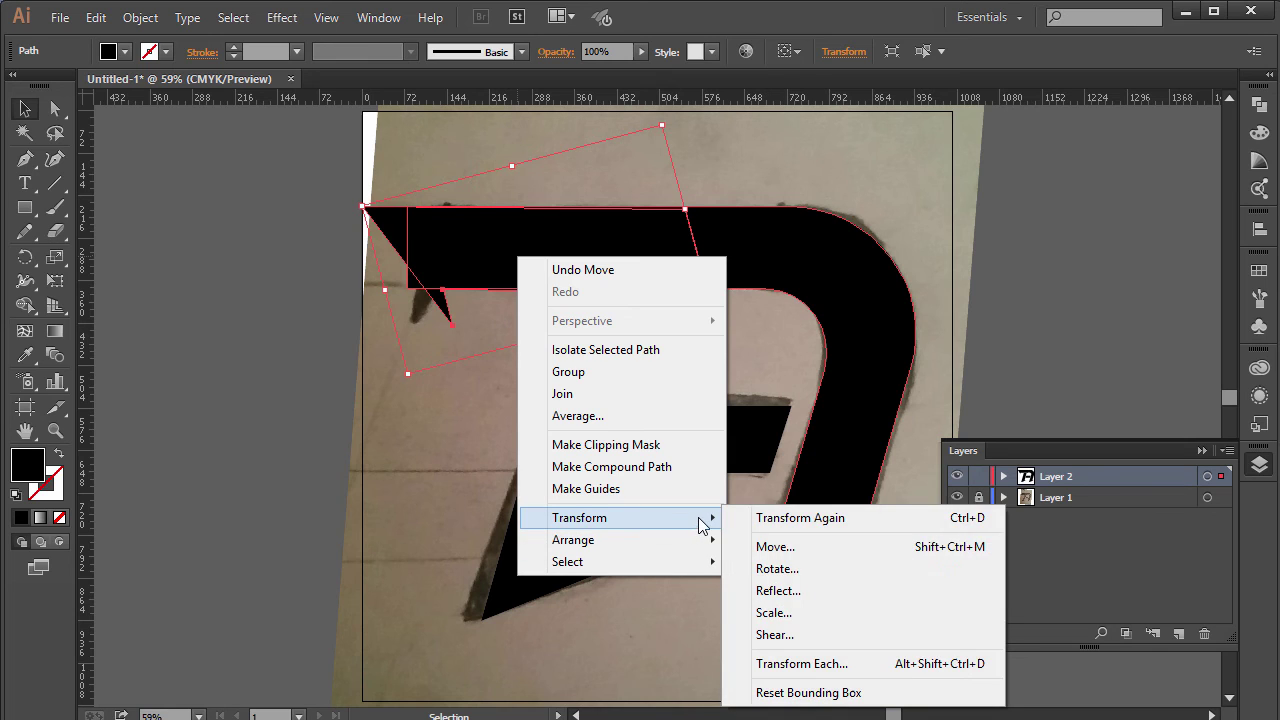
click(800, 590)
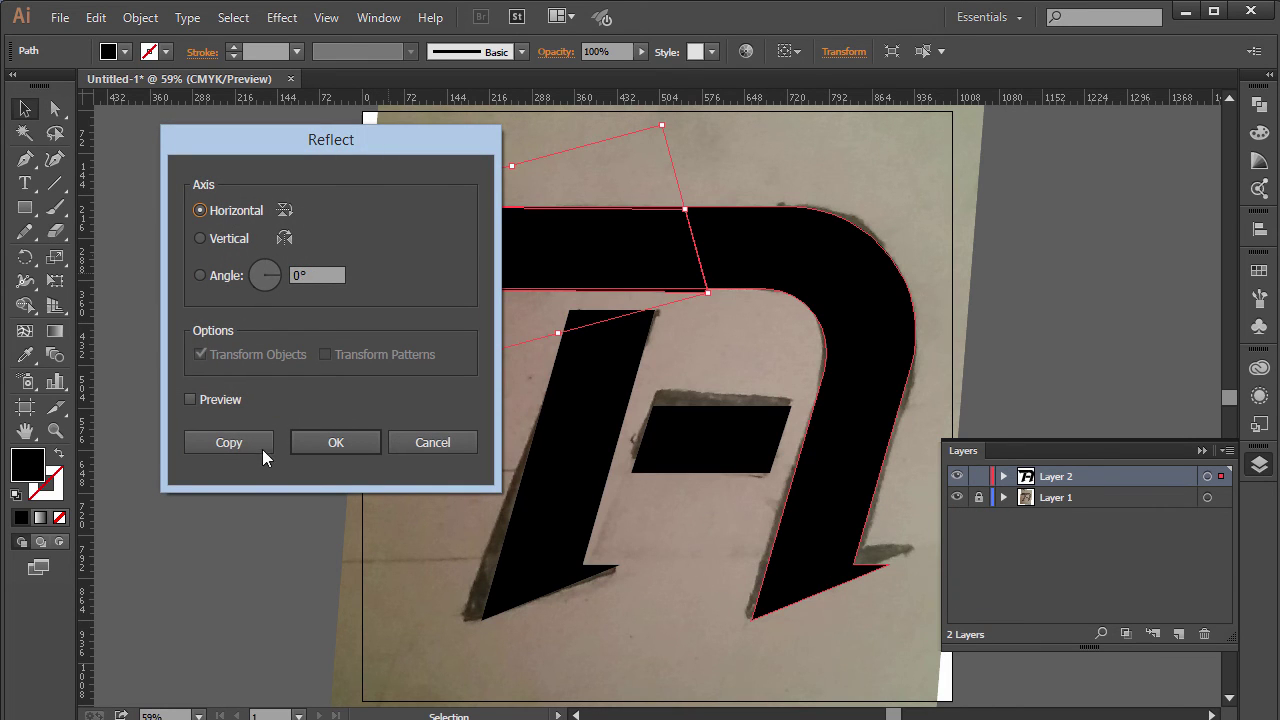
click(221, 398)
drag(334, 150, 892, 238)
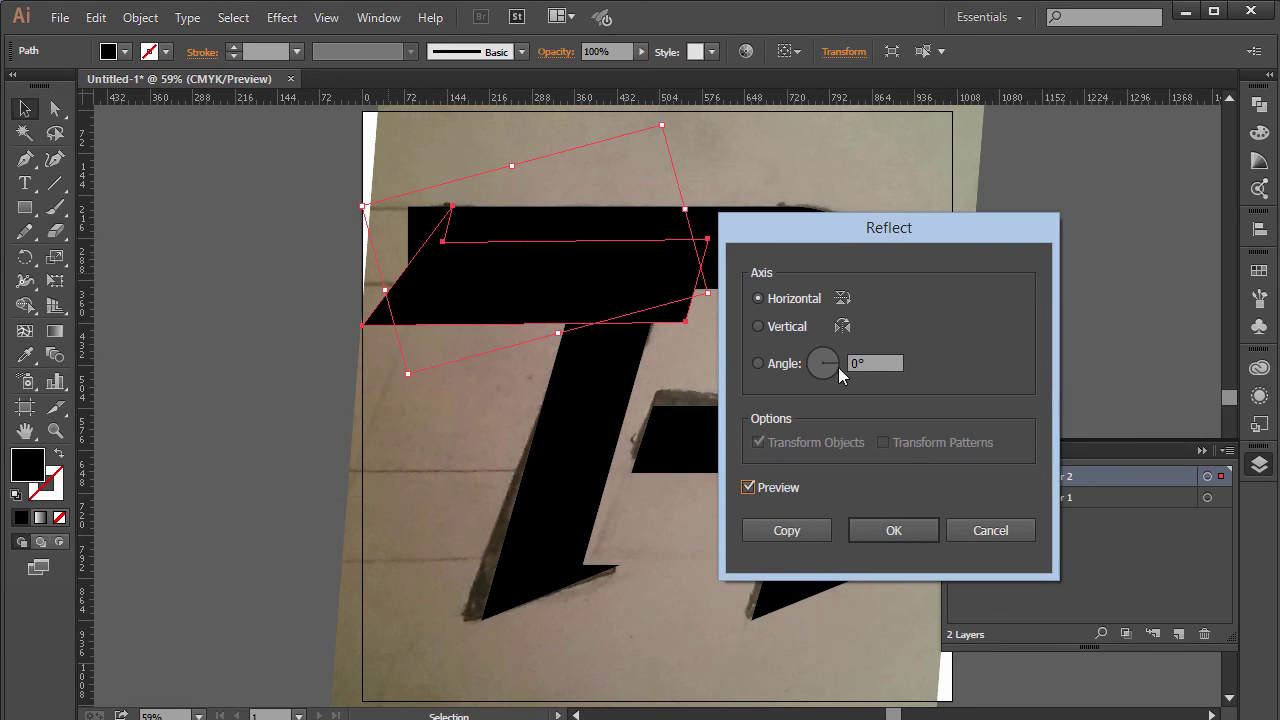
click(765, 326)
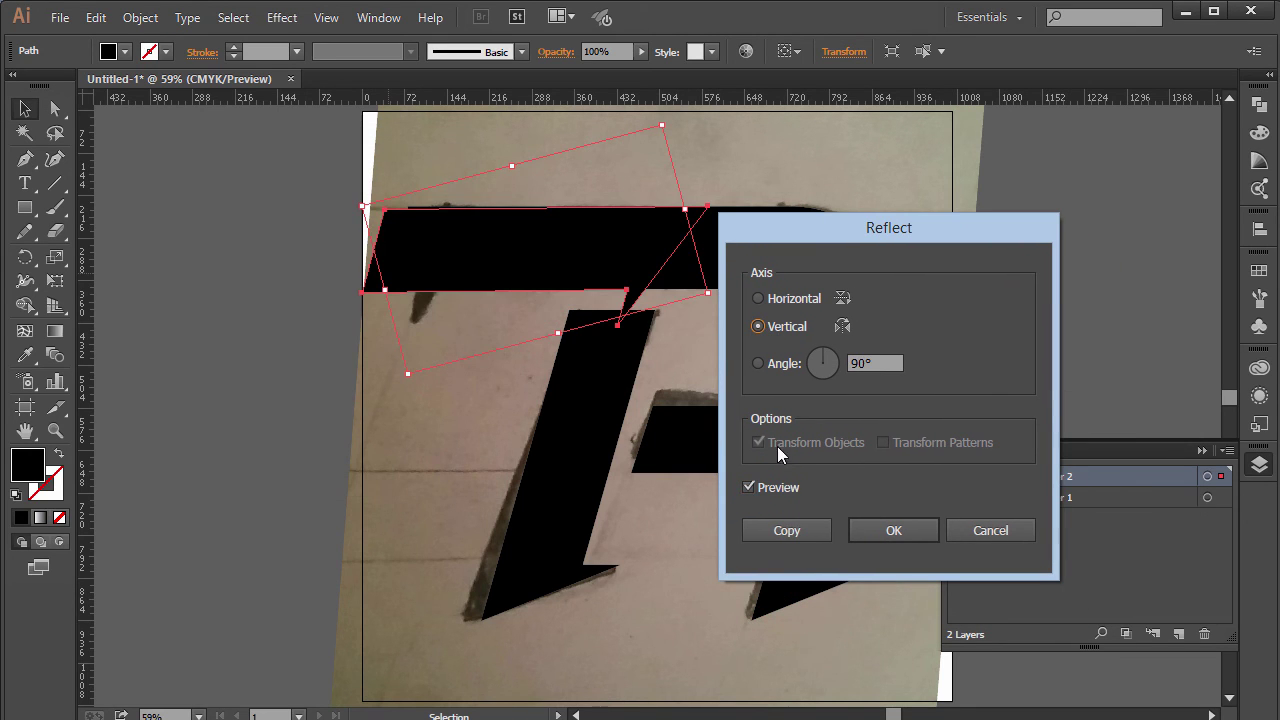
click(886, 528)
Rotate the reflected leg copy slightly so its long edges line up with the top bar.
mouse_move(600, 266)
mouse_down()
mouse_move(466, 266)
mouse_move(404, 335)
mouse_up()
click(385, 277)
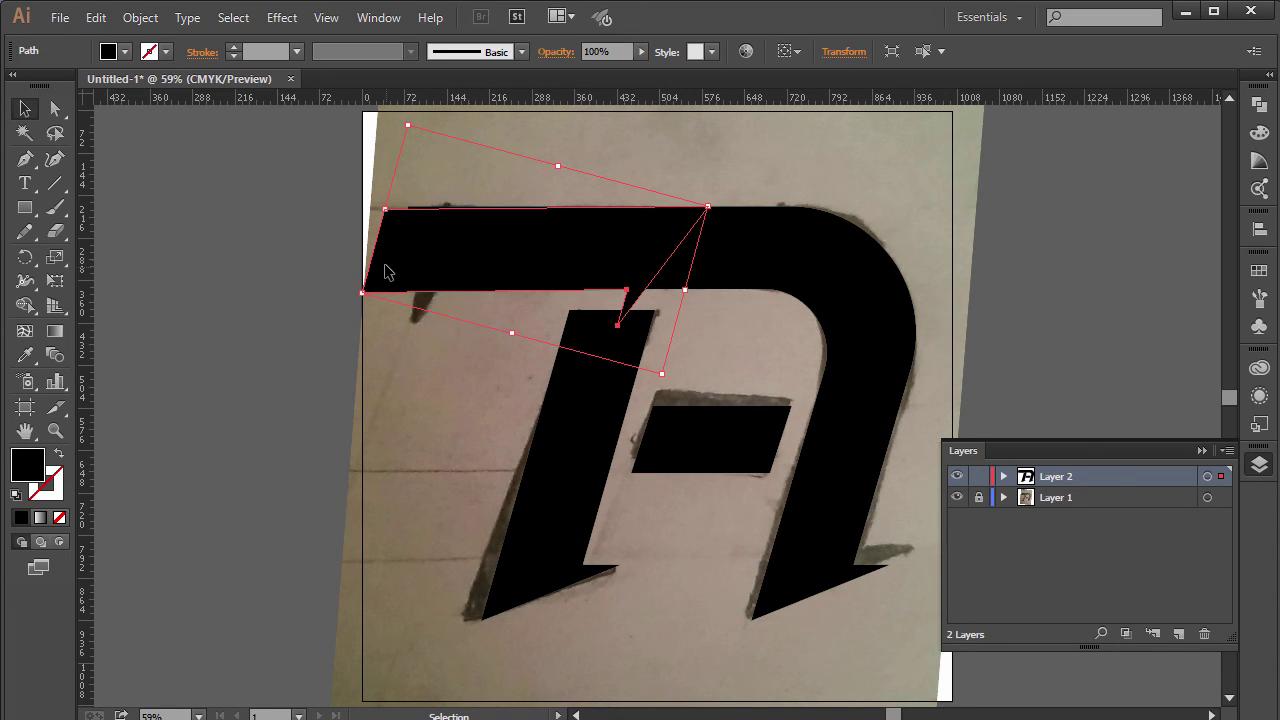
drag(715, 200, 717, 205)
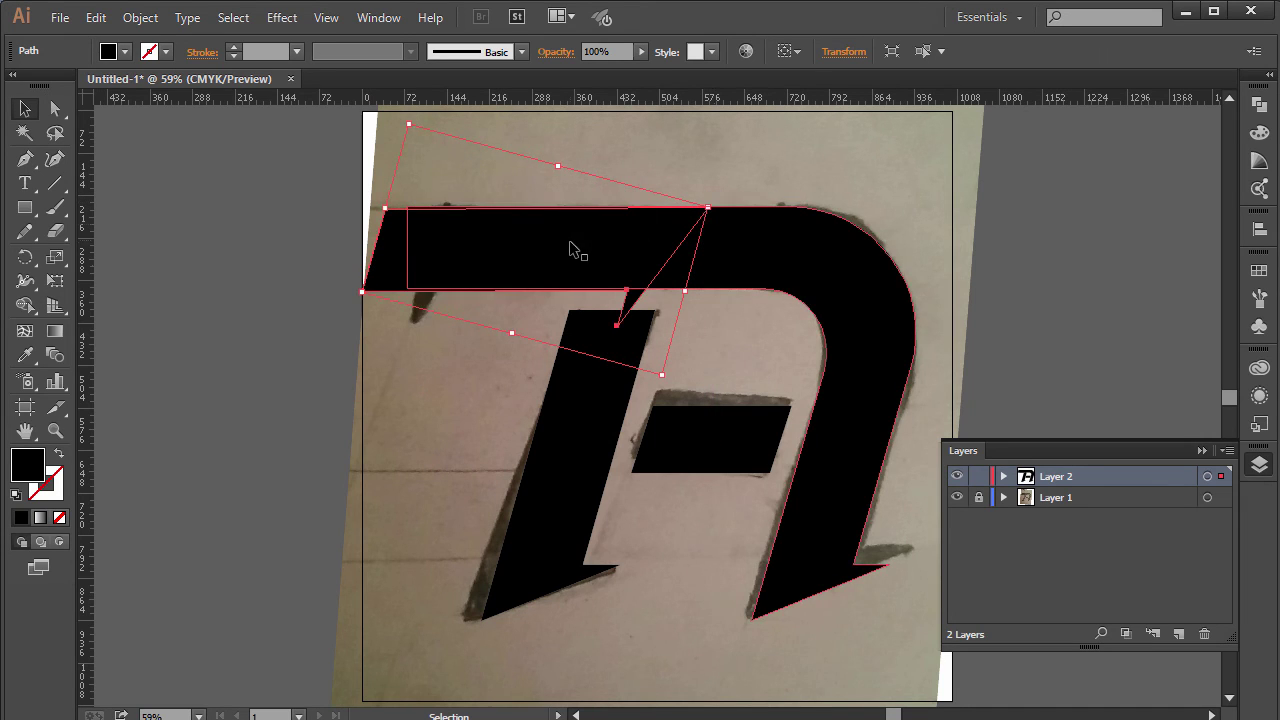
Shift the reflected leg copy outward until its serif sits on the sketched serif, and unite it with the curved top bar shape.
drag(580, 249, 183, 236)
key(ctrl+z)
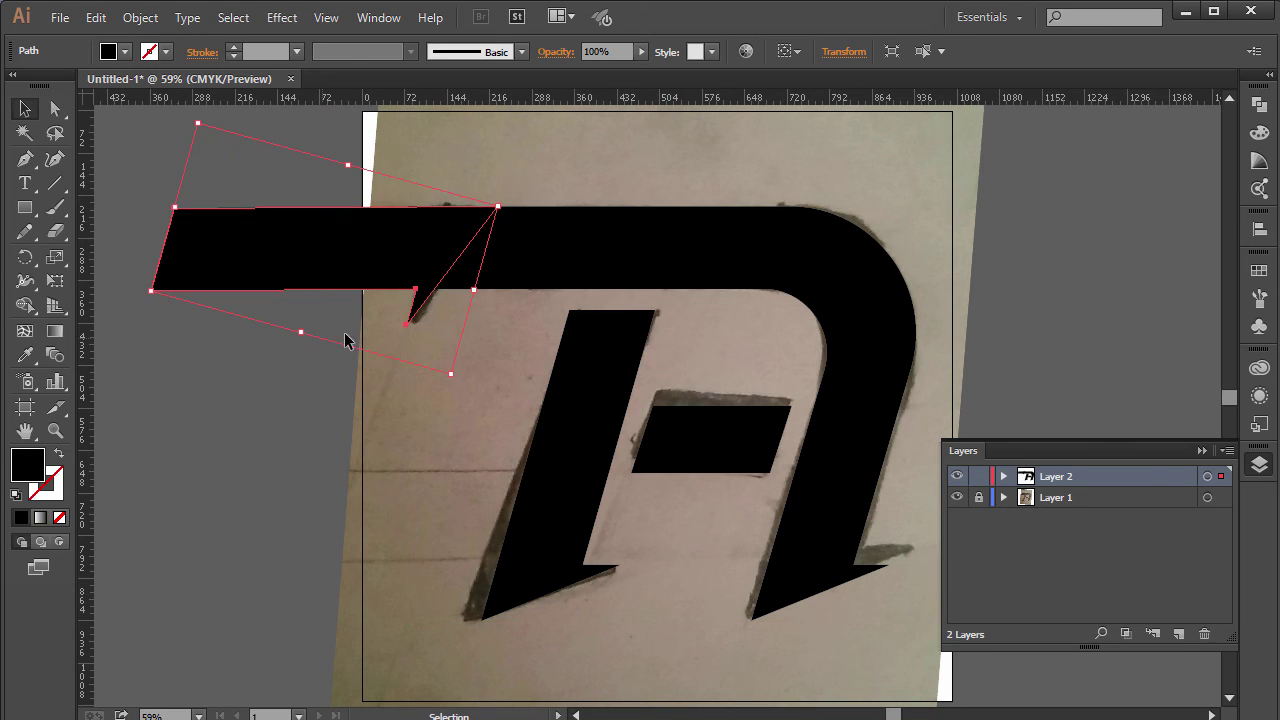
click(526, 344)
click(520, 251)
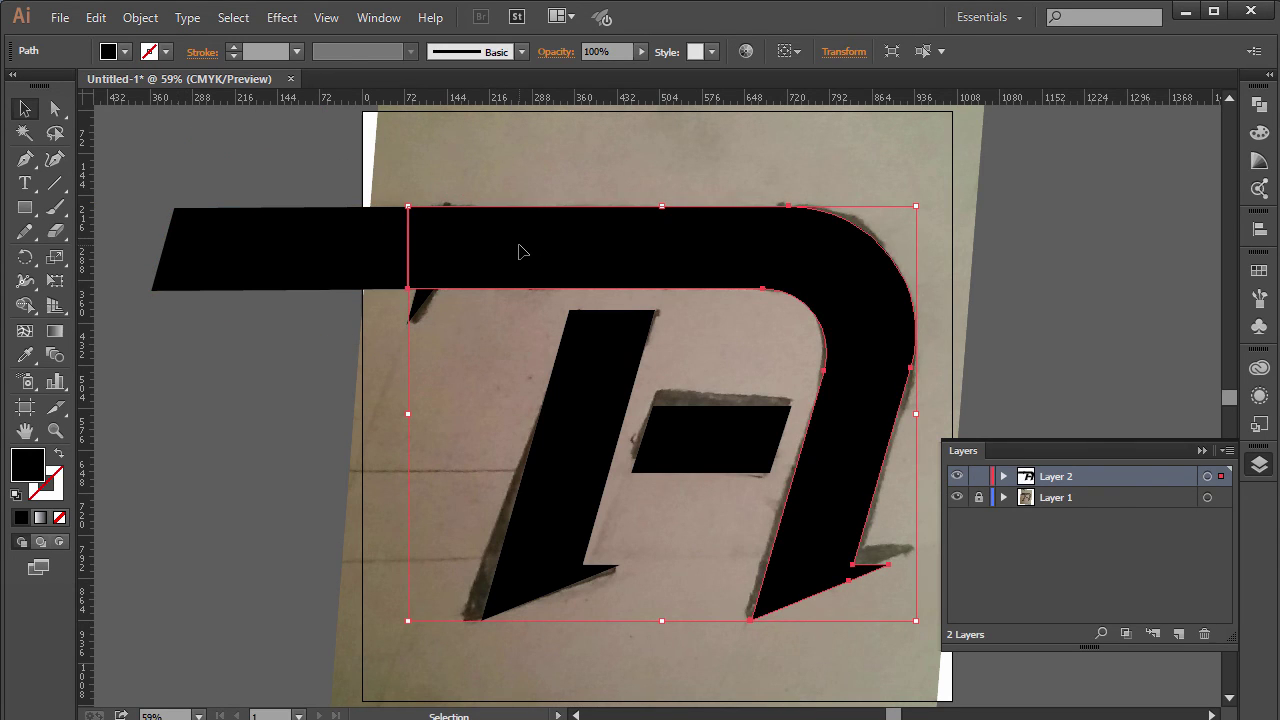
shift+click(355, 241)
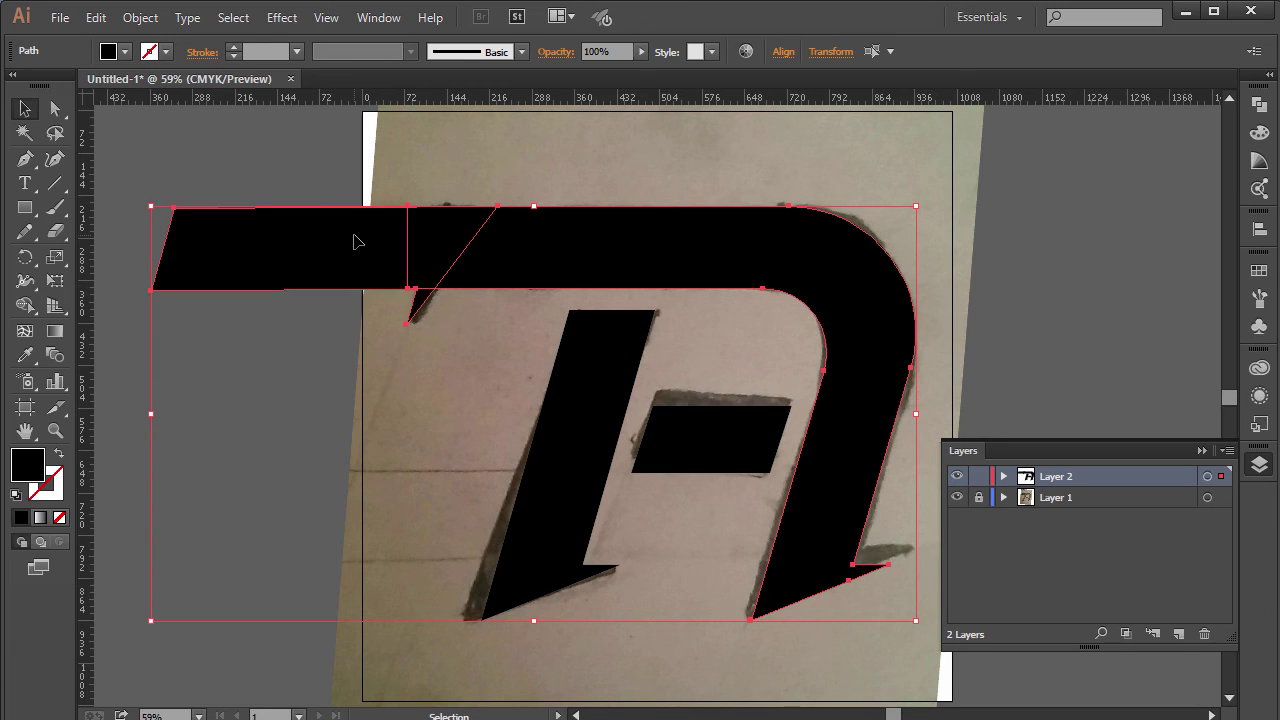
click(1259, 104)
click(1025, 133)
click(660, 151)
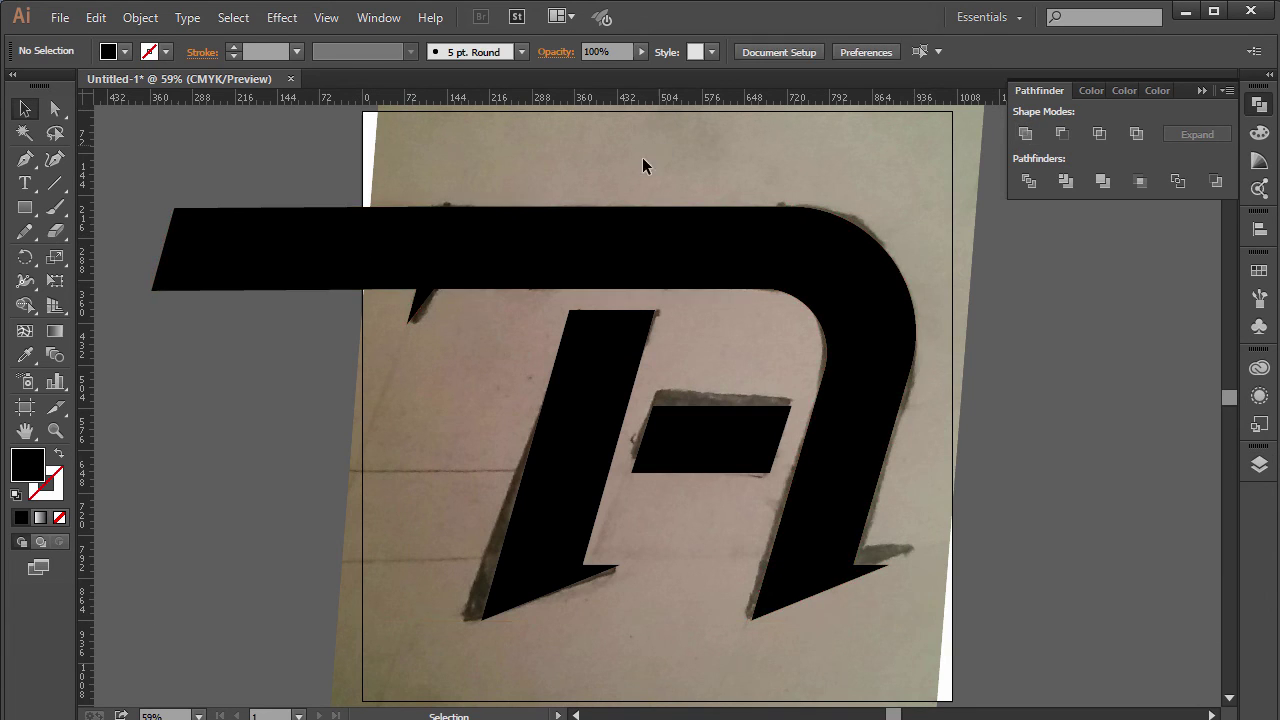
Delete the surplus anchor points at the top bar's left end, including the overhanging corners and the inner serif corner.
click(417, 275)
key(p)
key(minus)
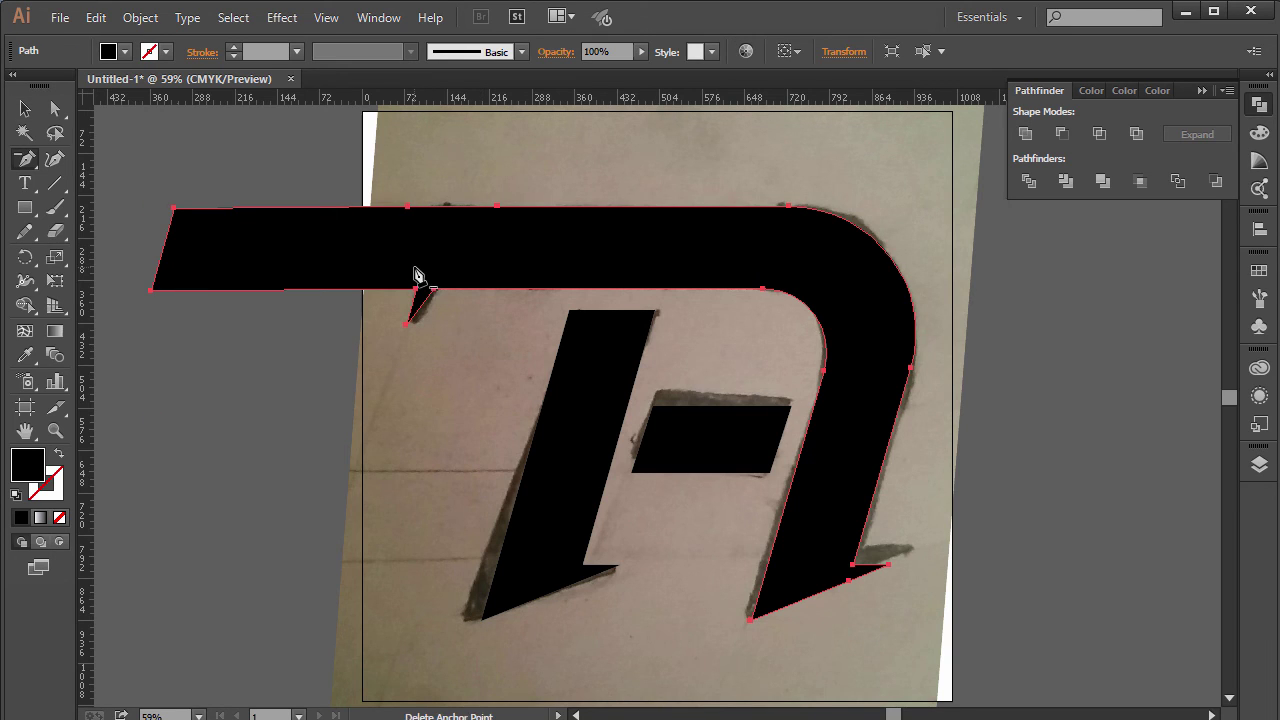
click(151, 290)
click(175, 209)
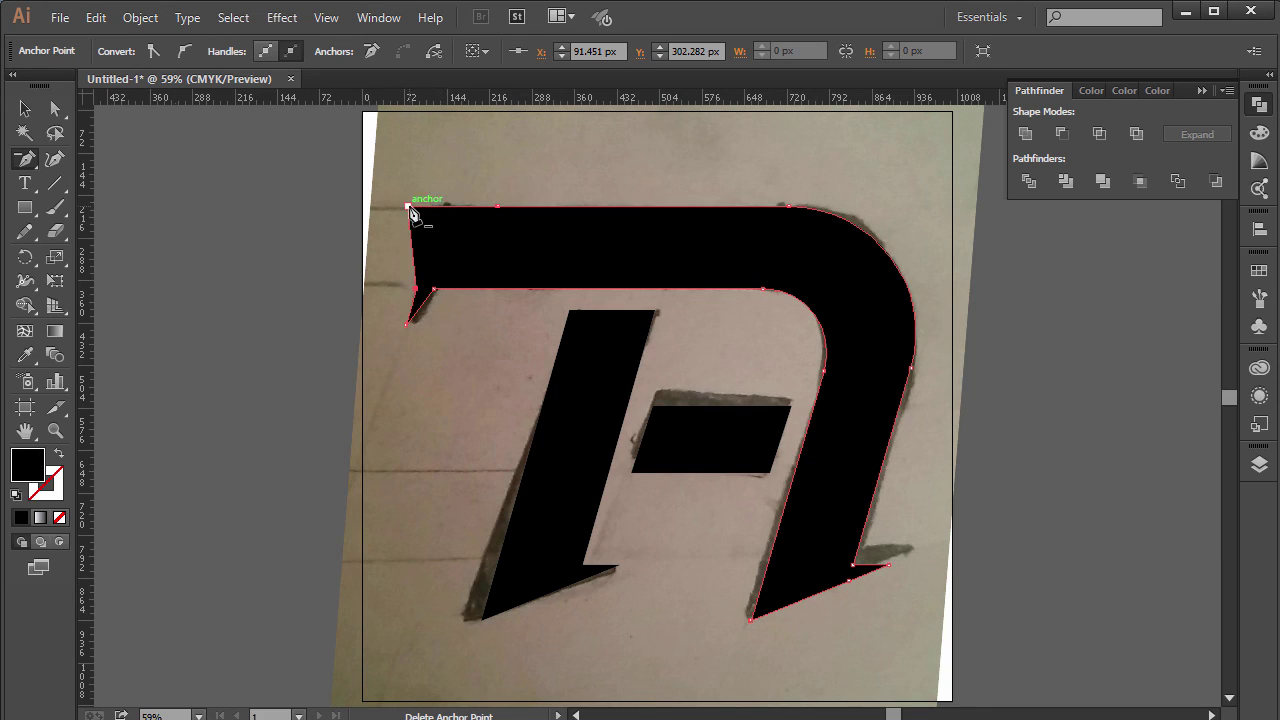
click(409, 208)
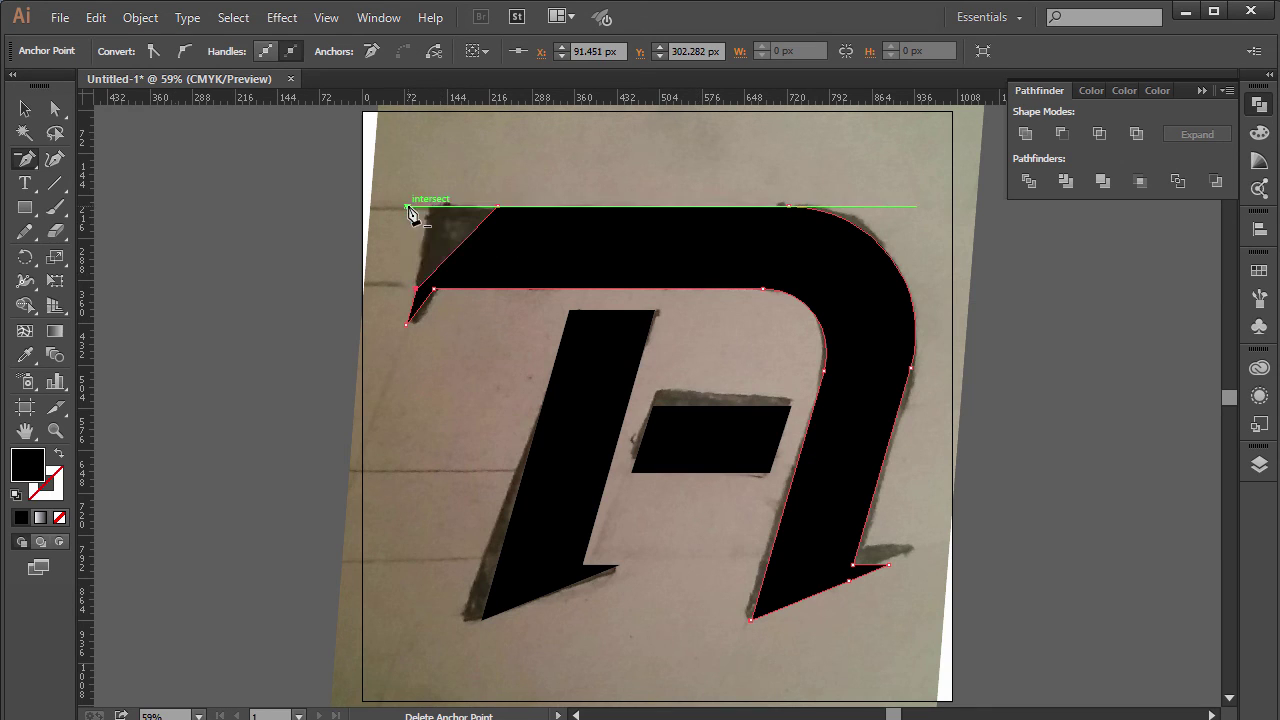
click(417, 290)
Move the extra top-edge anchor out to X 108.508 px, Y 161.83 px, giving the top bar a slanted left end.
key(a)
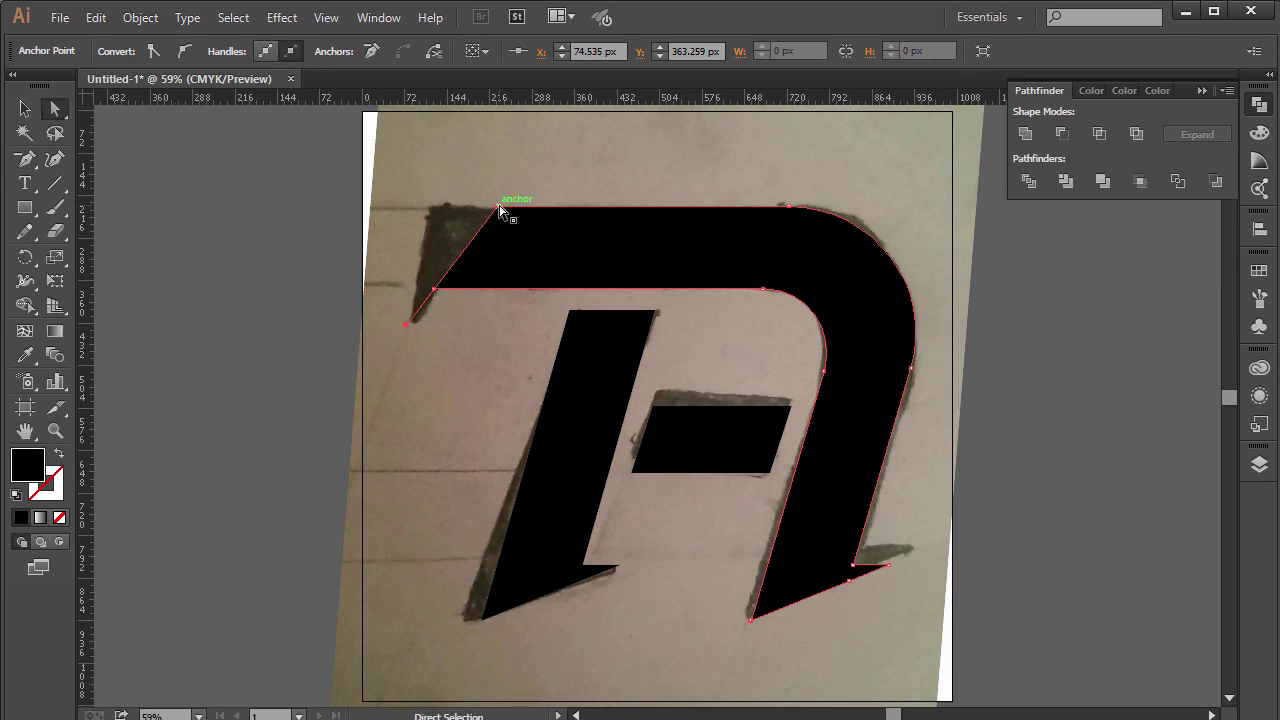
click(498, 207)
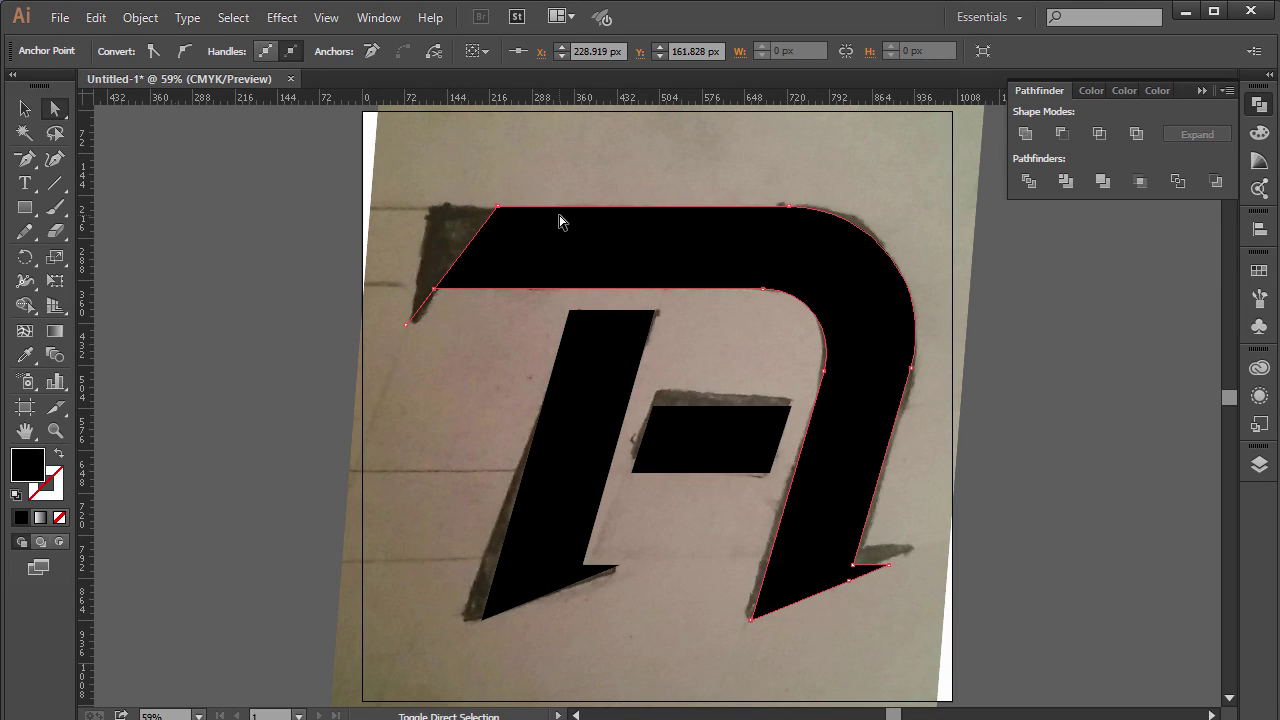
key(v)
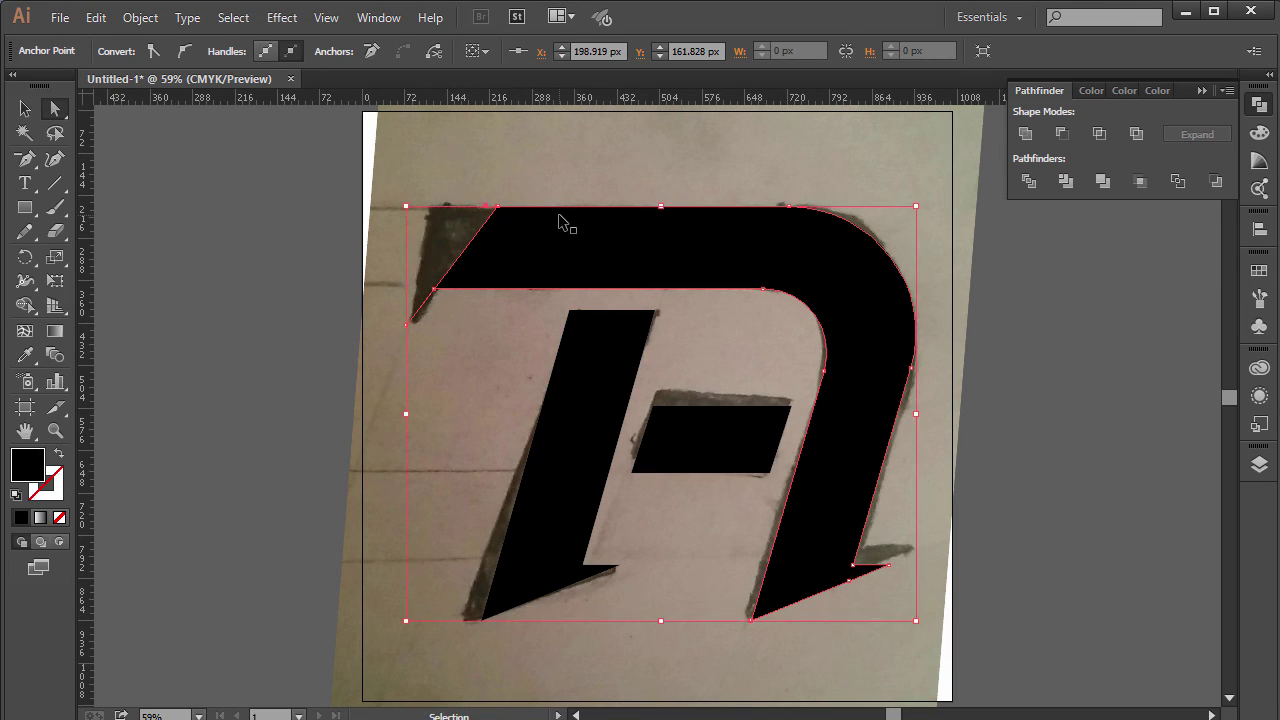
key(a)
click(500, 205)
click(493, 208)
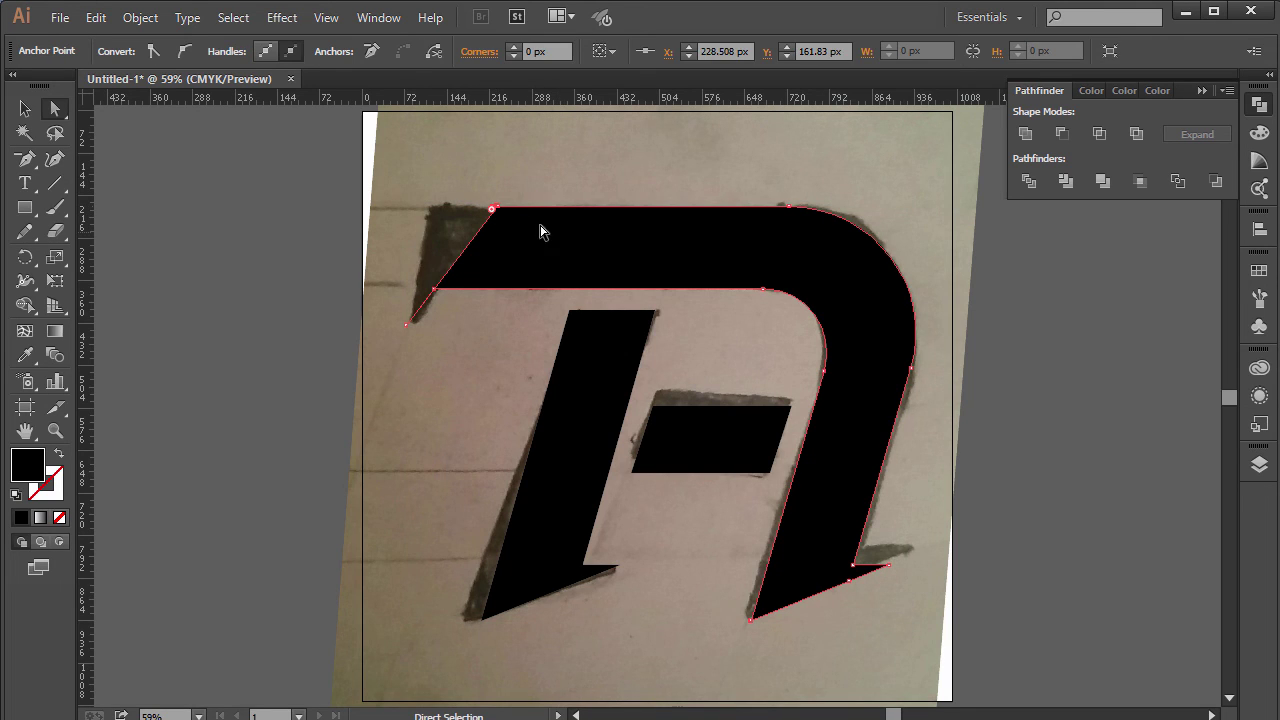
drag(493, 208, 437, 207)
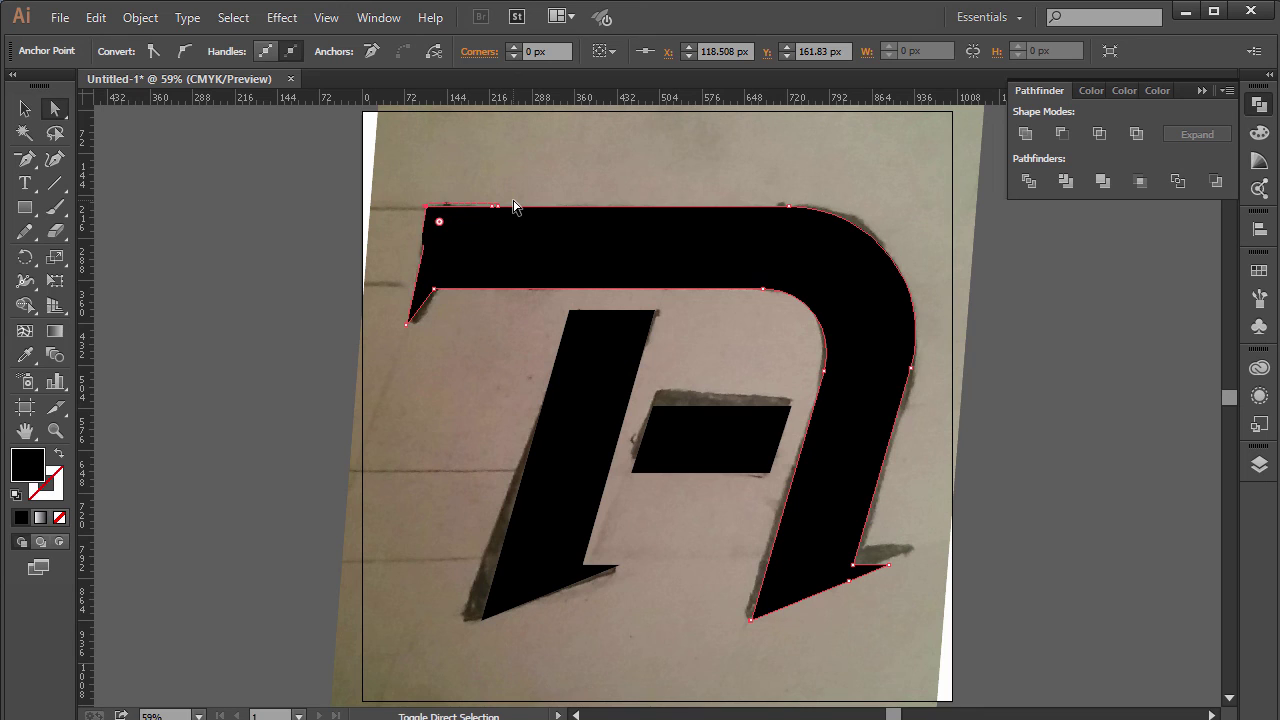
key(shift+Left)
click(634, 184)
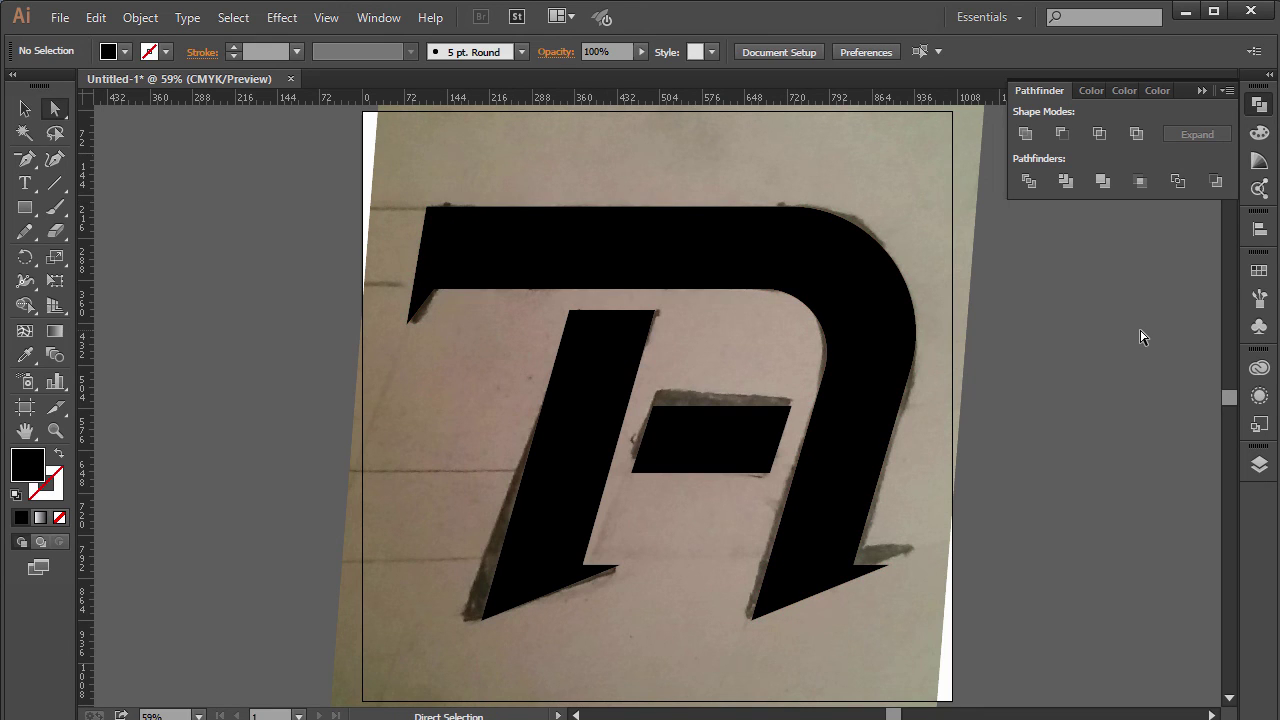
Hide Layer 1 with the sketch photo so only the black letter shapes show.
click(1259, 464)
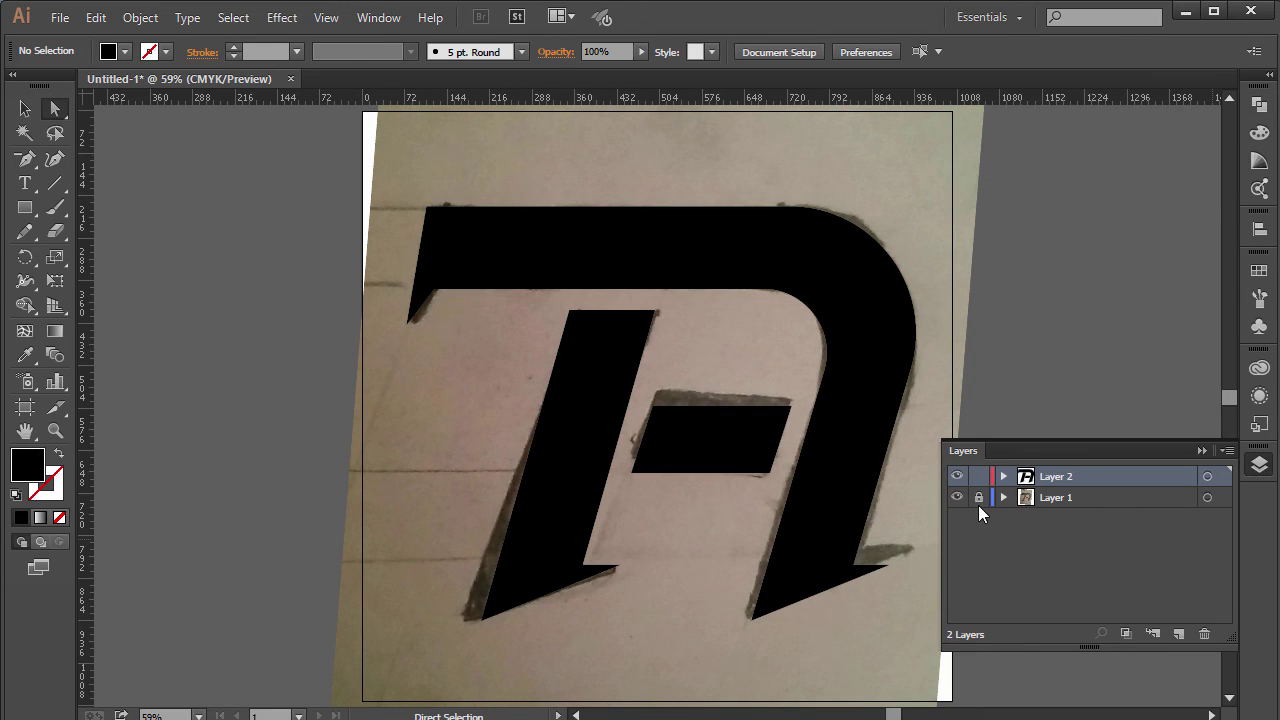
click(956, 477)
click(956, 477)
click(957, 497)
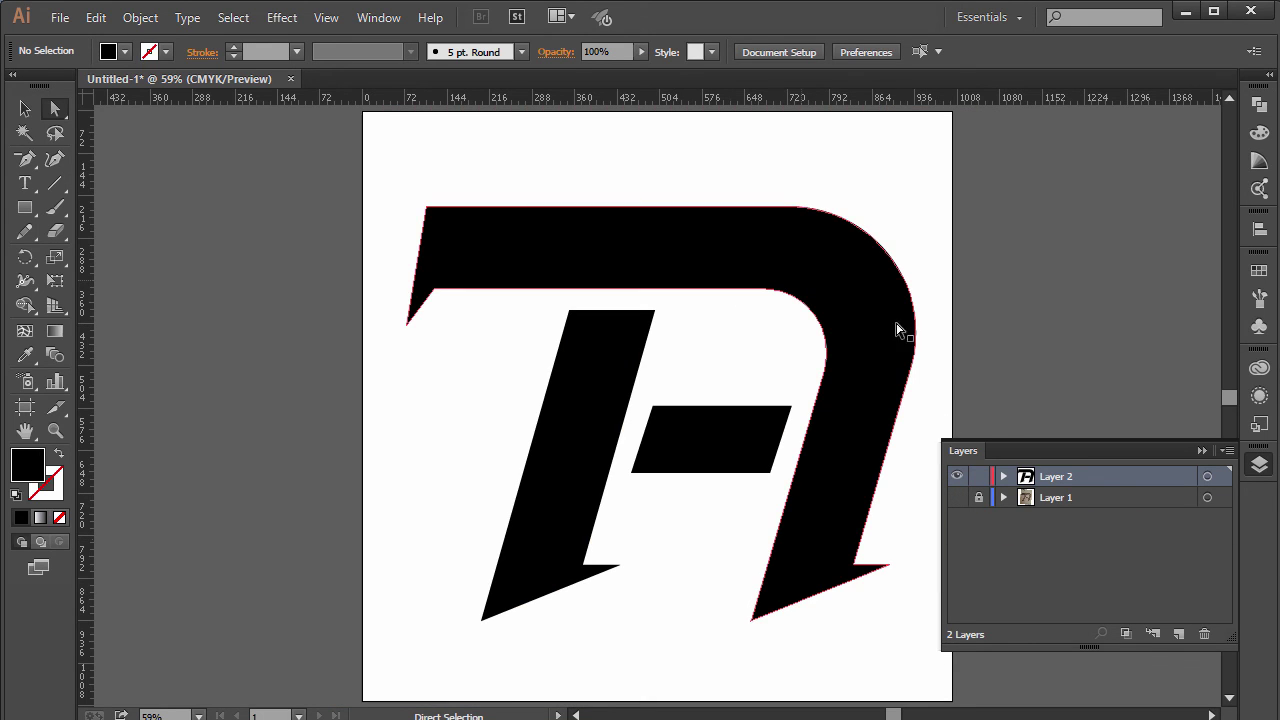
Select all the letter shapes and unite them into one group.
click(840, 322)
click(1262, 104)
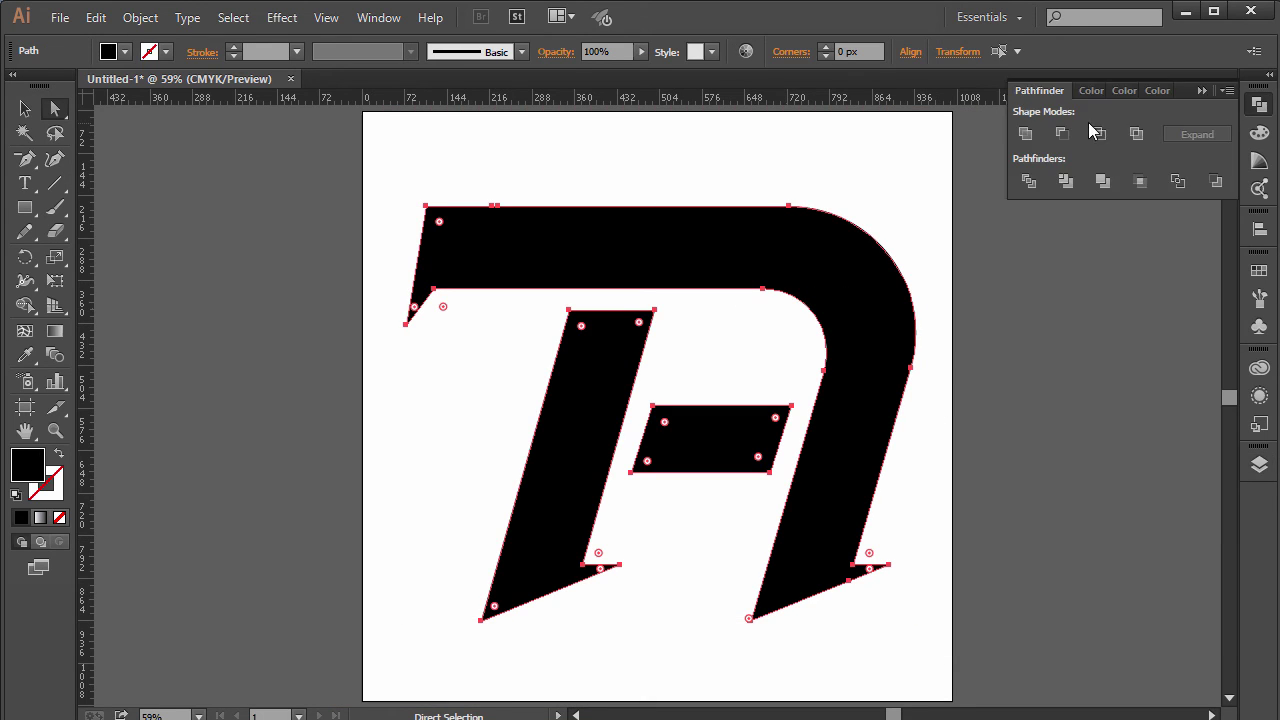
click(1026, 133)
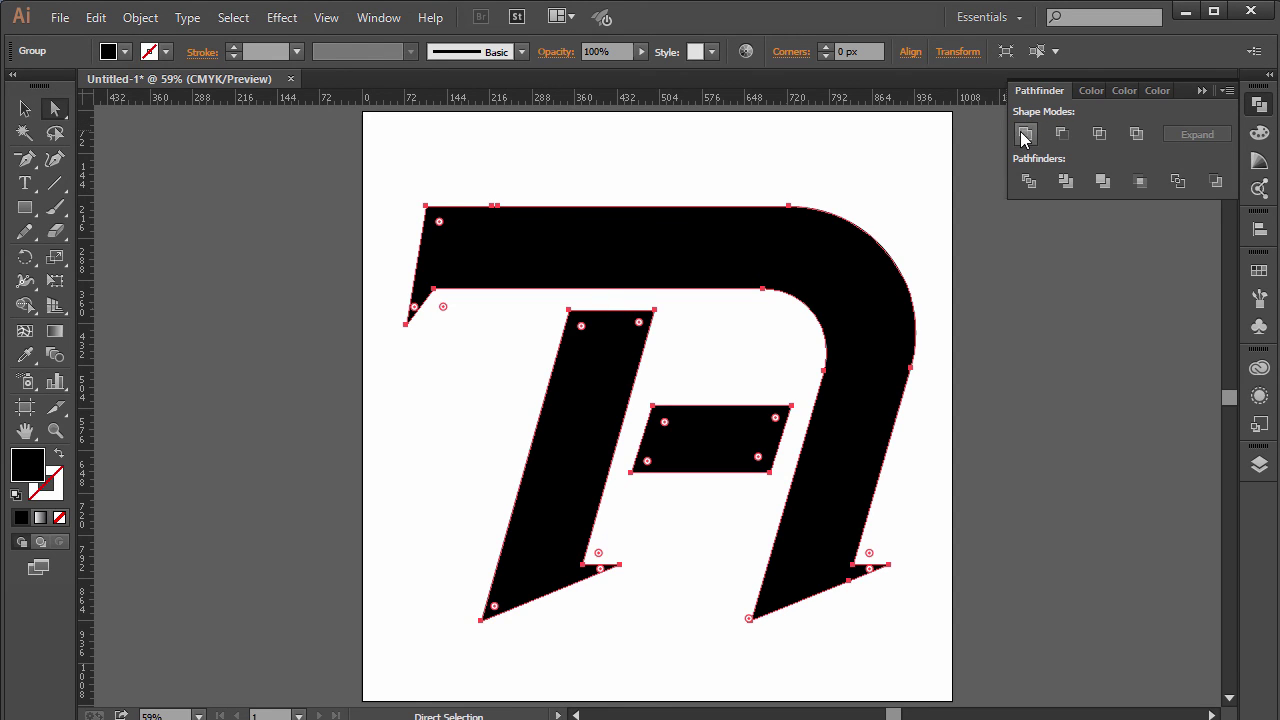
click(534, 194)
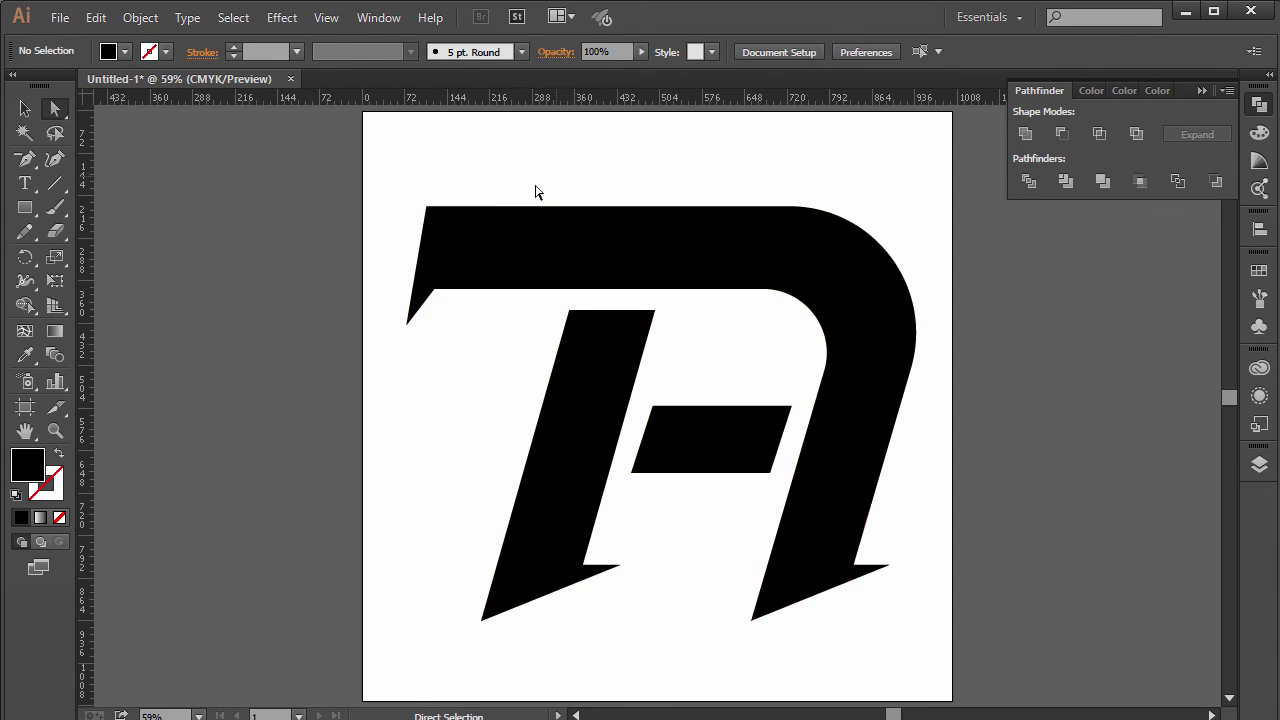
Delete the redundant anchor points along the top bar's upper edge.
click(500, 214)
key(p)
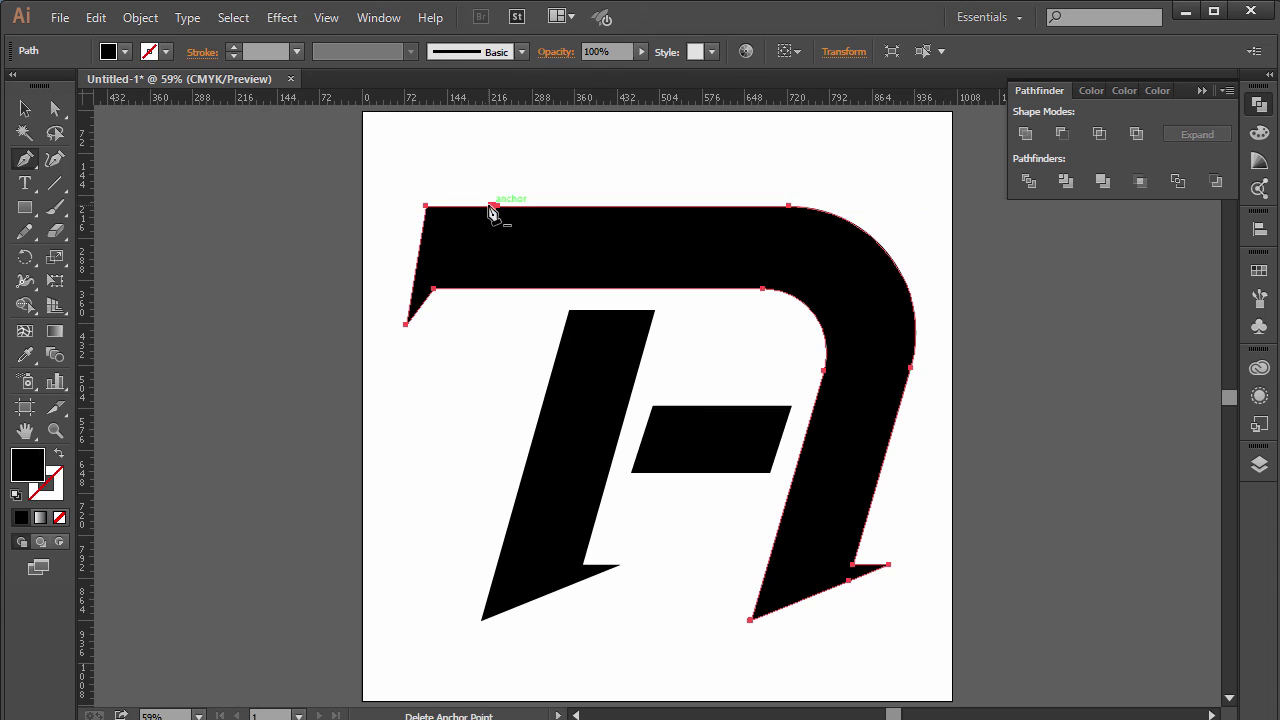
click(491, 208)
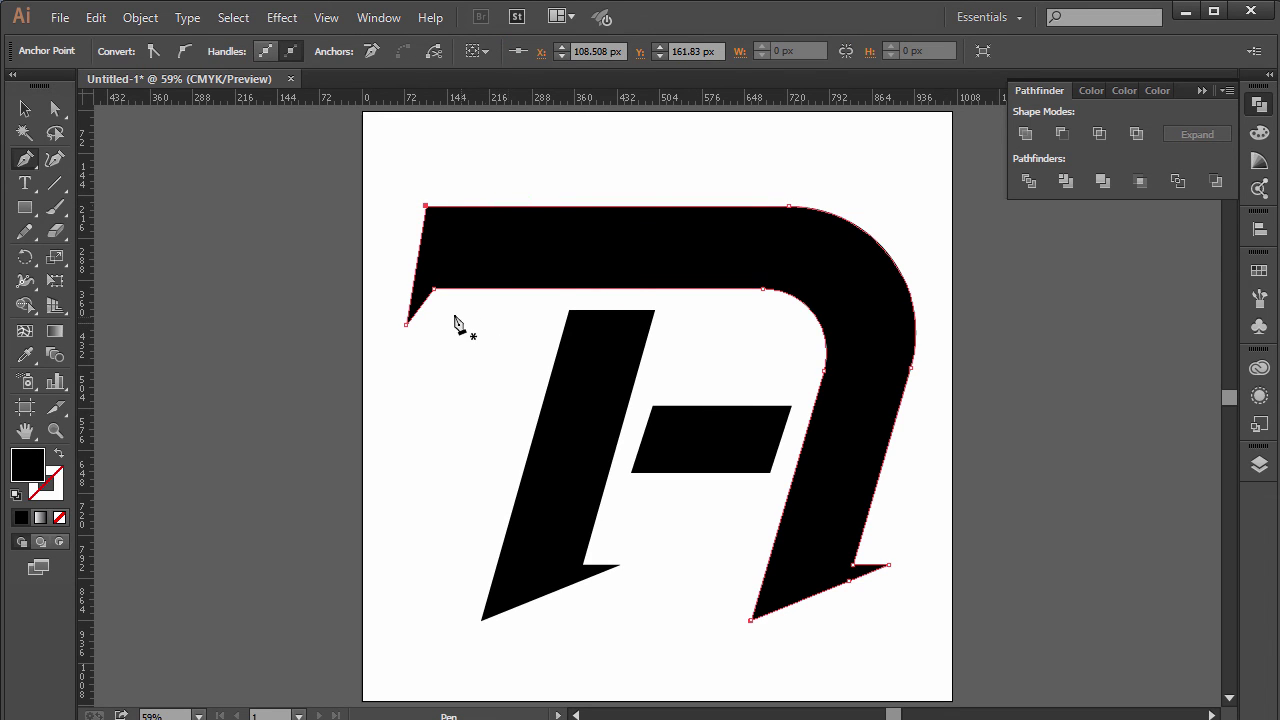
Select the whole logo group and move it sideways a little and back.
ctrl+click(595, 322)
key(v)
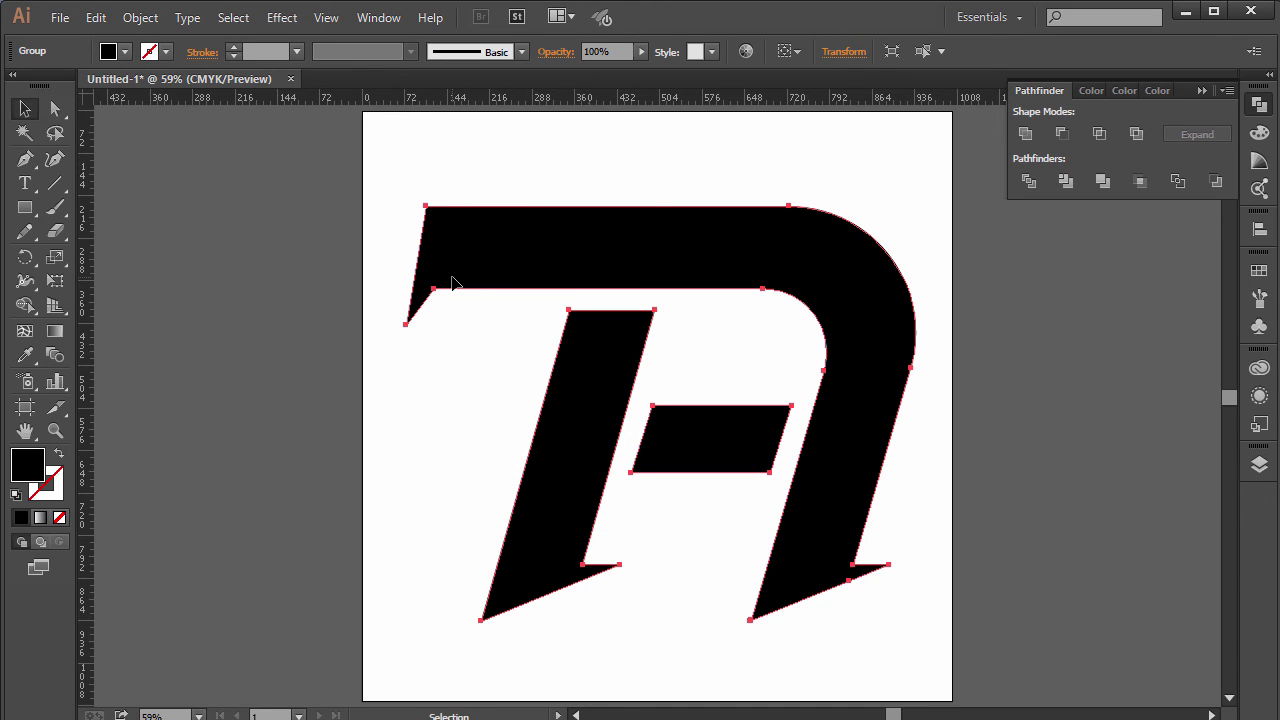
right_click(830, 247)
click(820, 286)
drag(762, 277, 706, 269)
drag(714, 270, 775, 273)
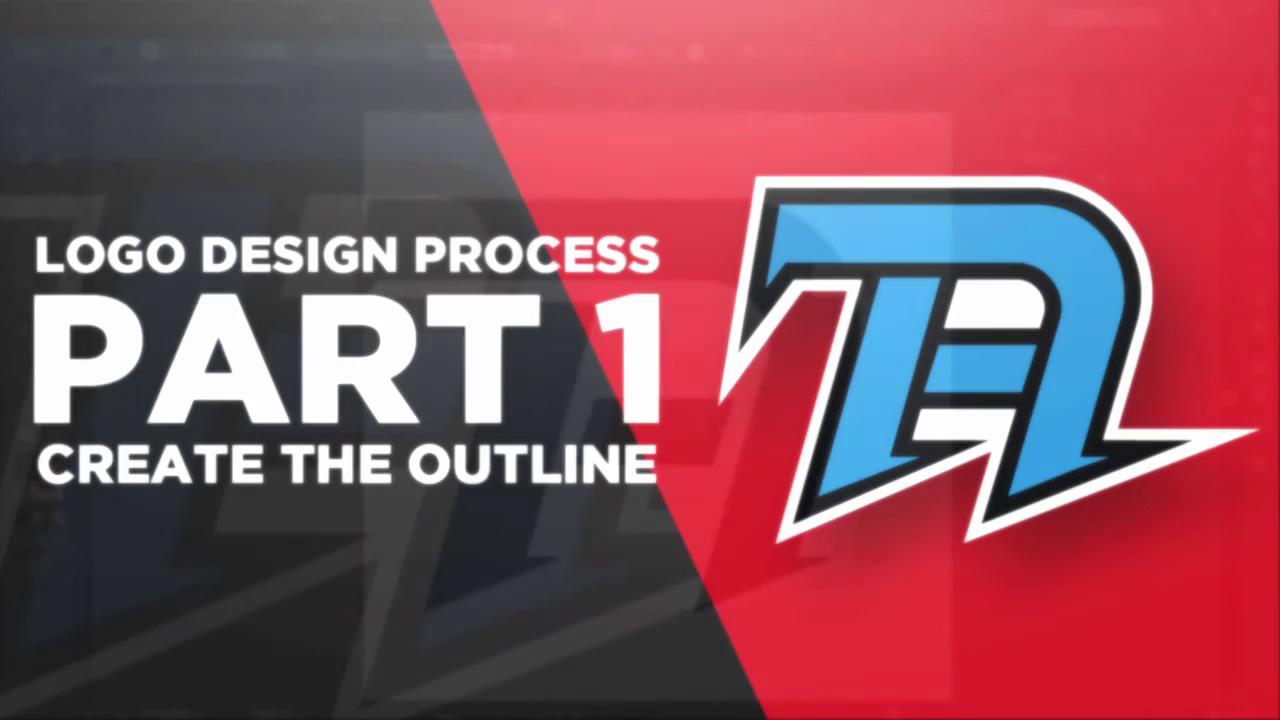